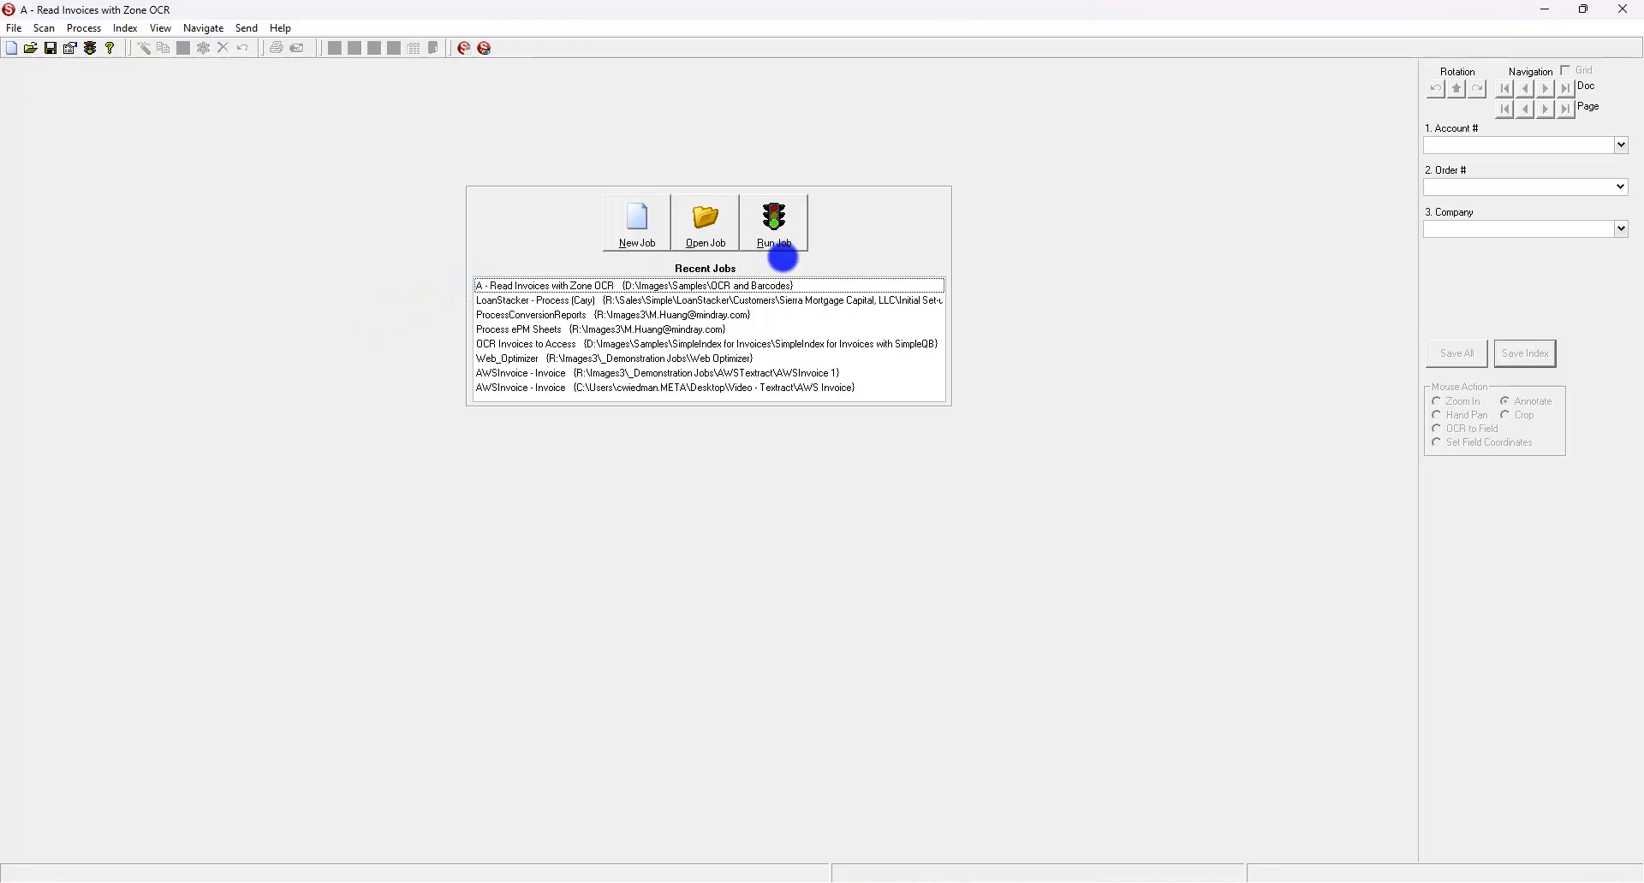
- Run the Read Invoices with Zone OCR job to view its index fields, and end it by discarding the batch
{"action": "left_click", "coordinate": [784, 229]}
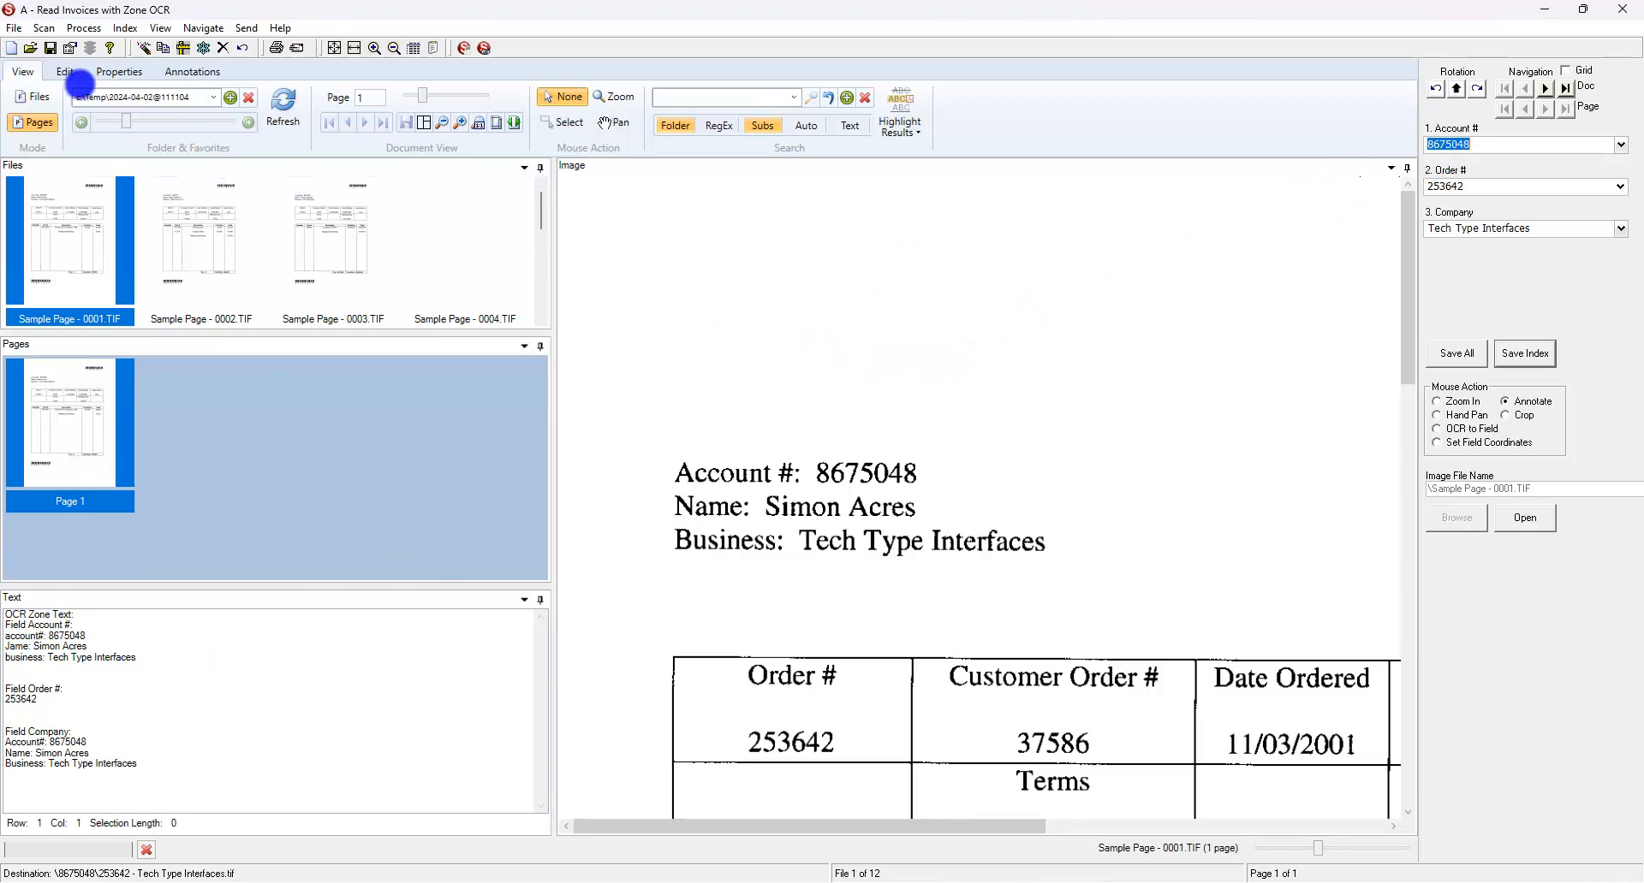
{"action": "left_click", "coordinate": [14, 27]}
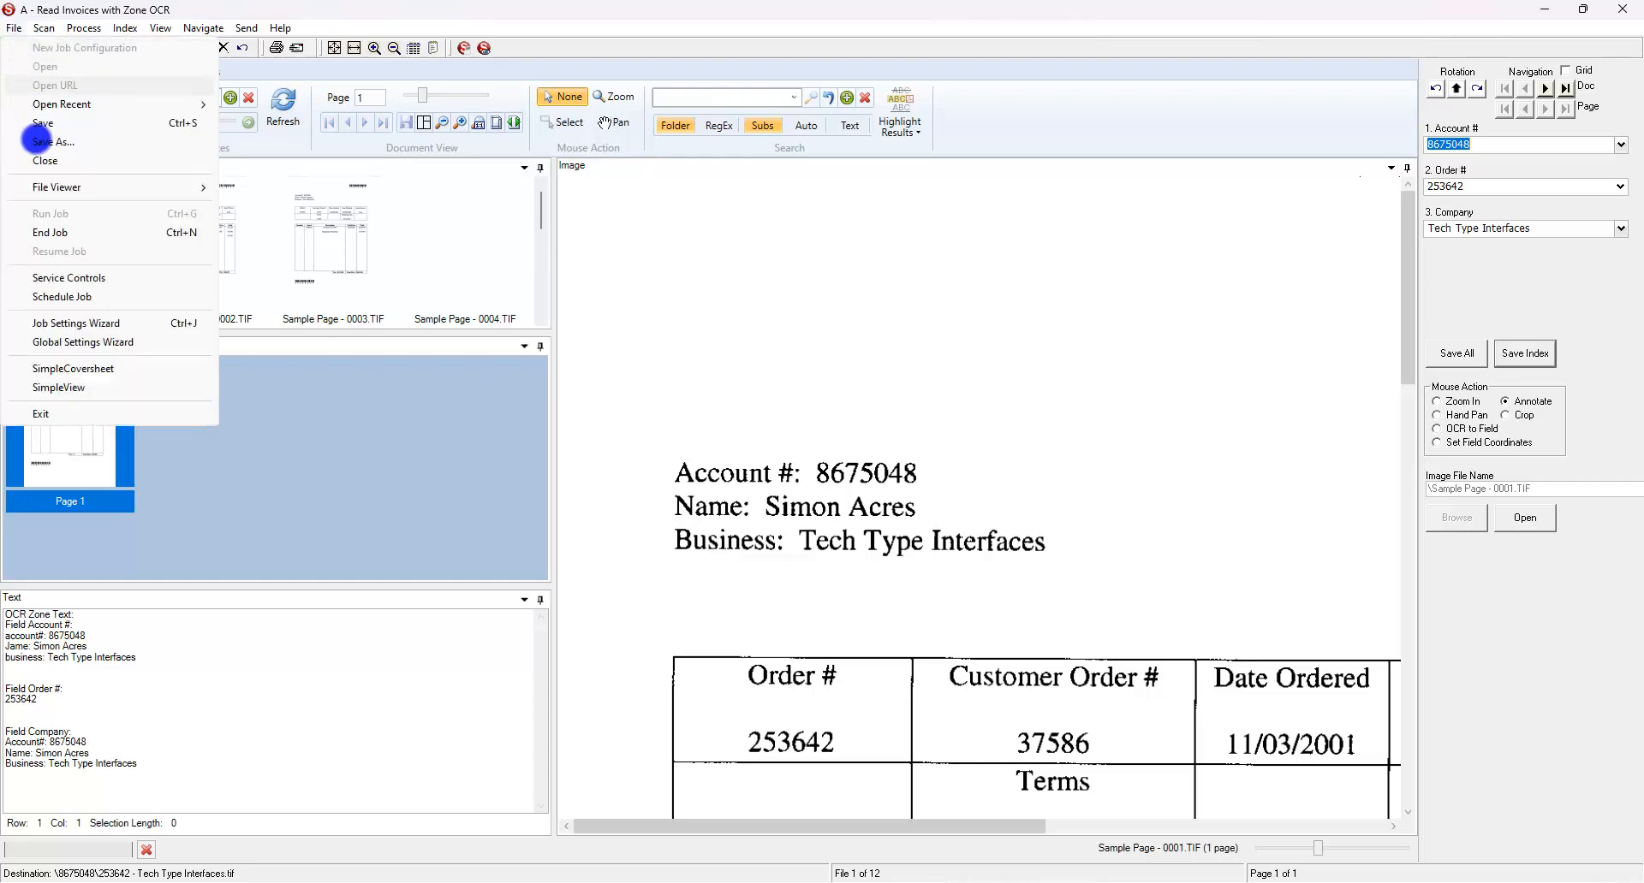
{"action": "left_click", "coordinate": [37, 231]}
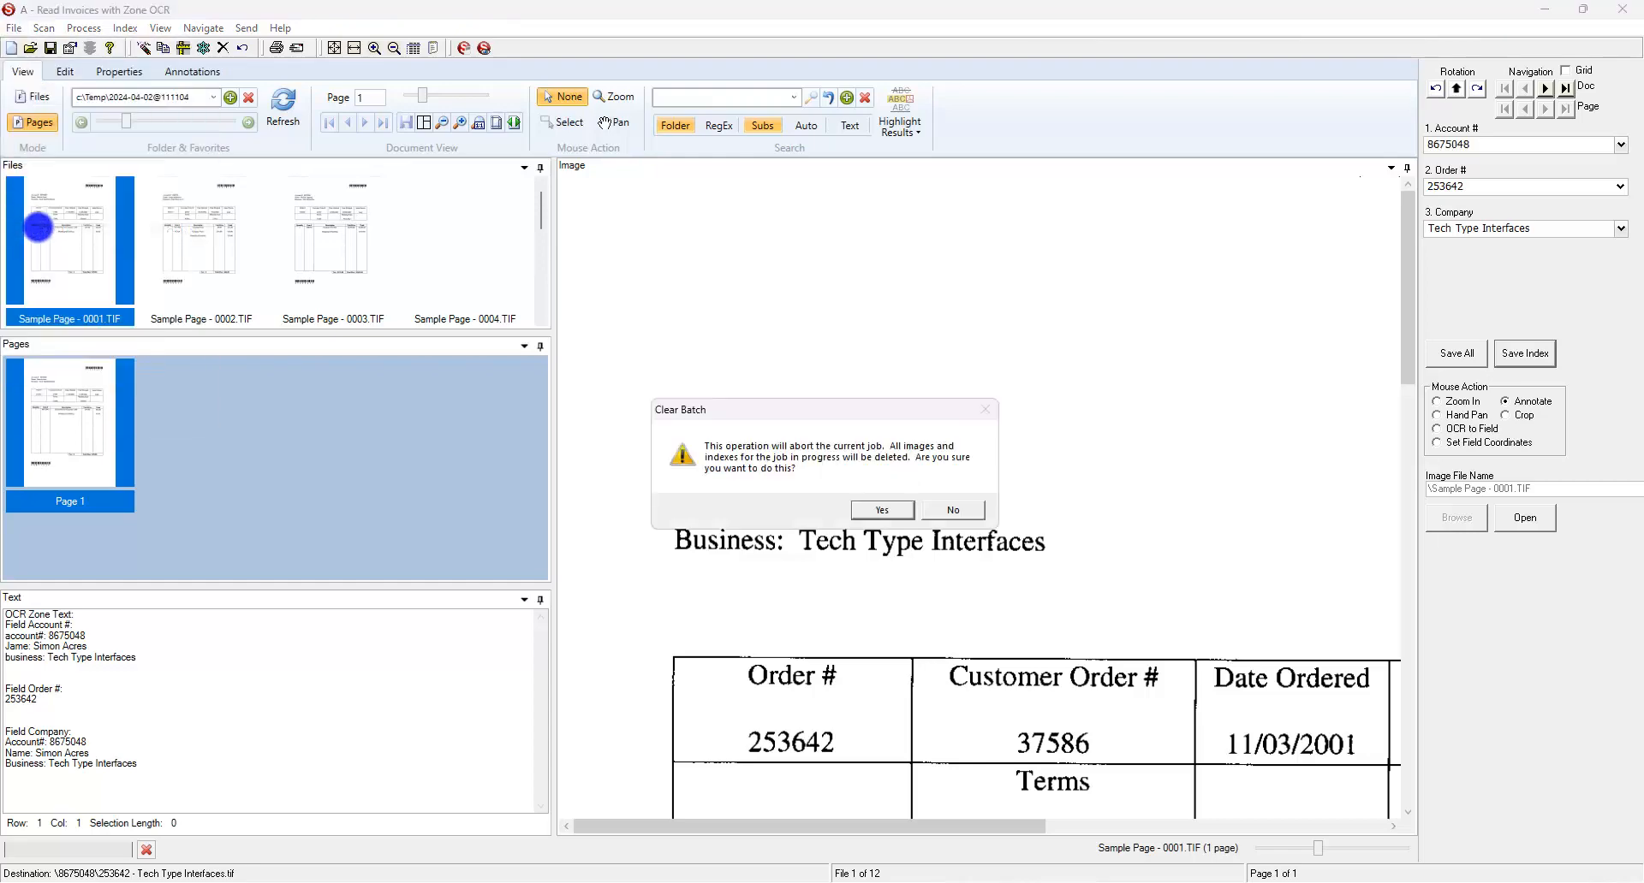
{"action": "left_click", "coordinate": [879, 511]}
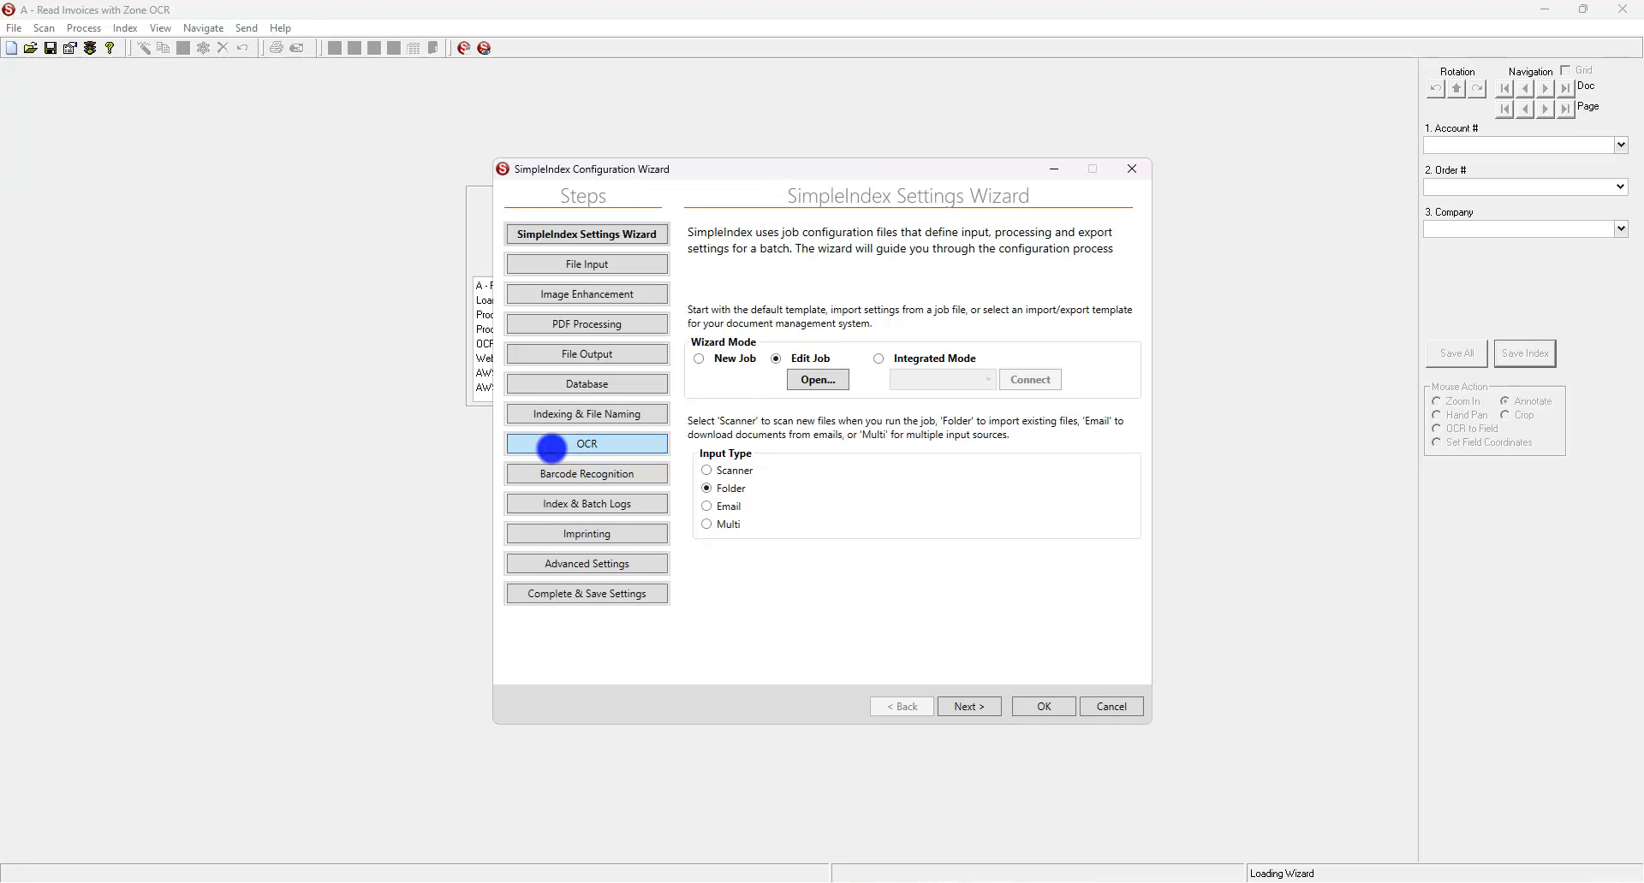
- Choose Professional as the OCR engine in the job's OCR settings
{"action": "left_click", "coordinate": [573, 446]}
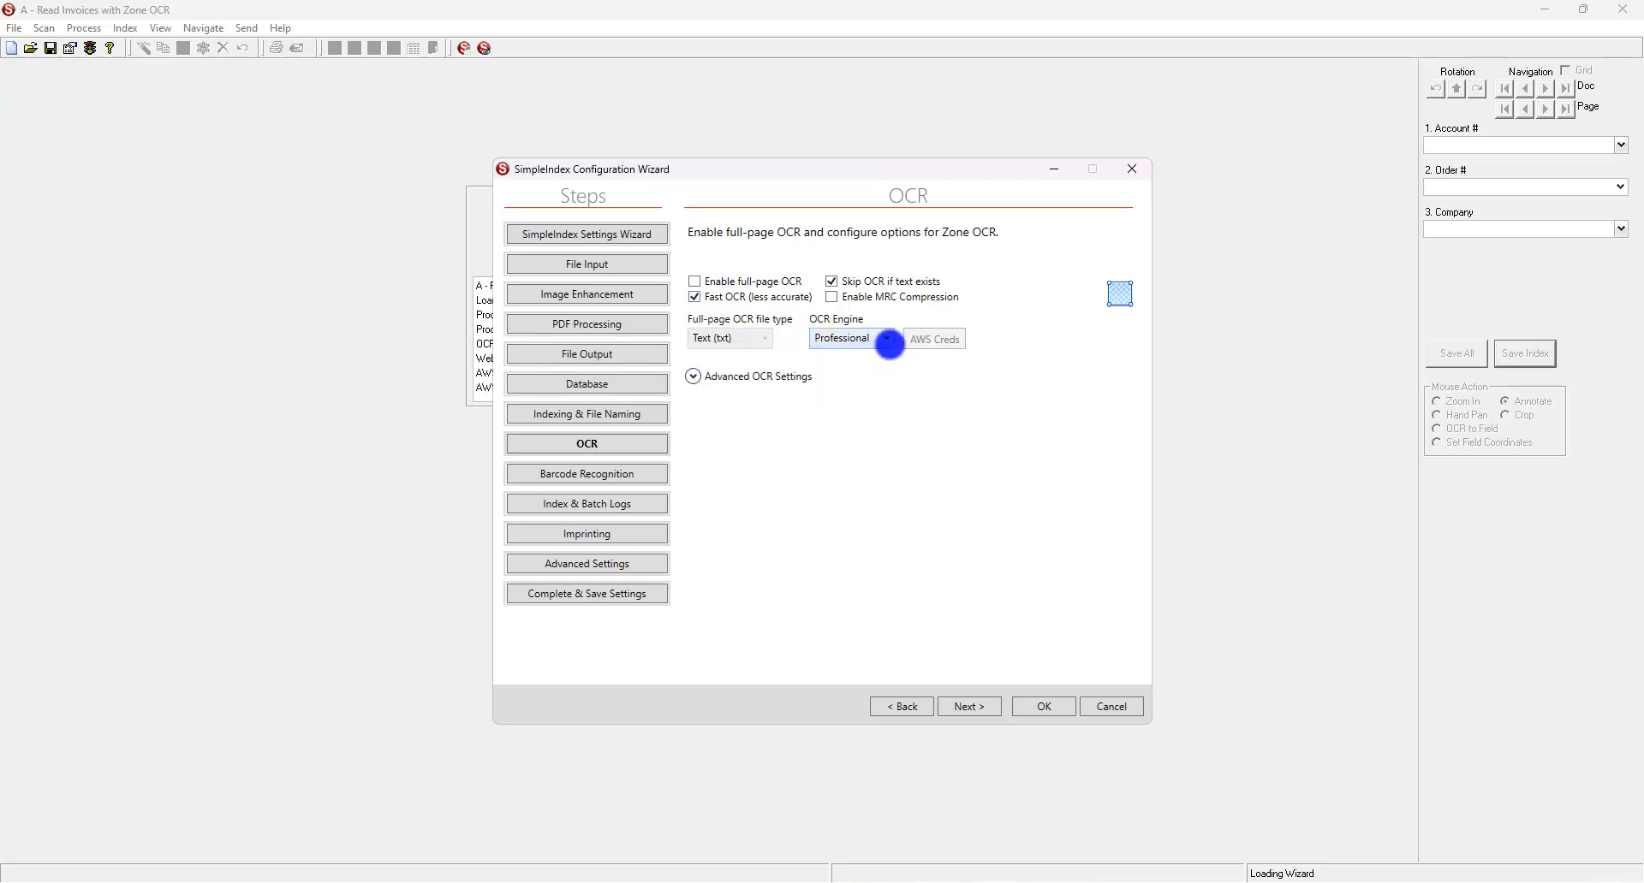
{"action": "left_click", "coordinate": [889, 342]}
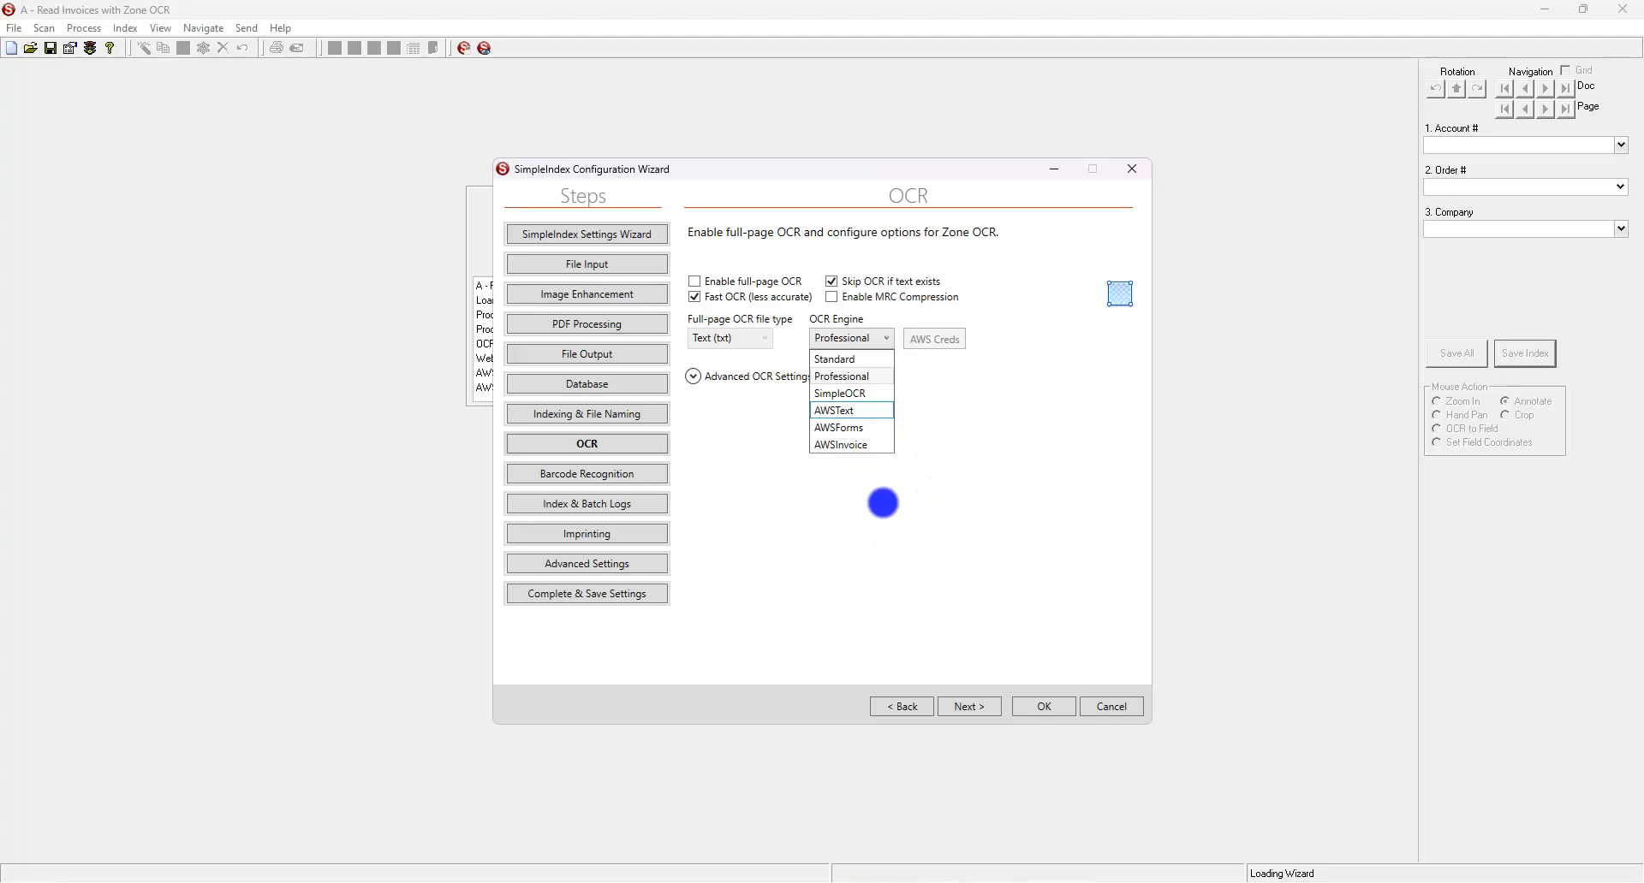
{"action": "left_click", "coordinate": [867, 377]}
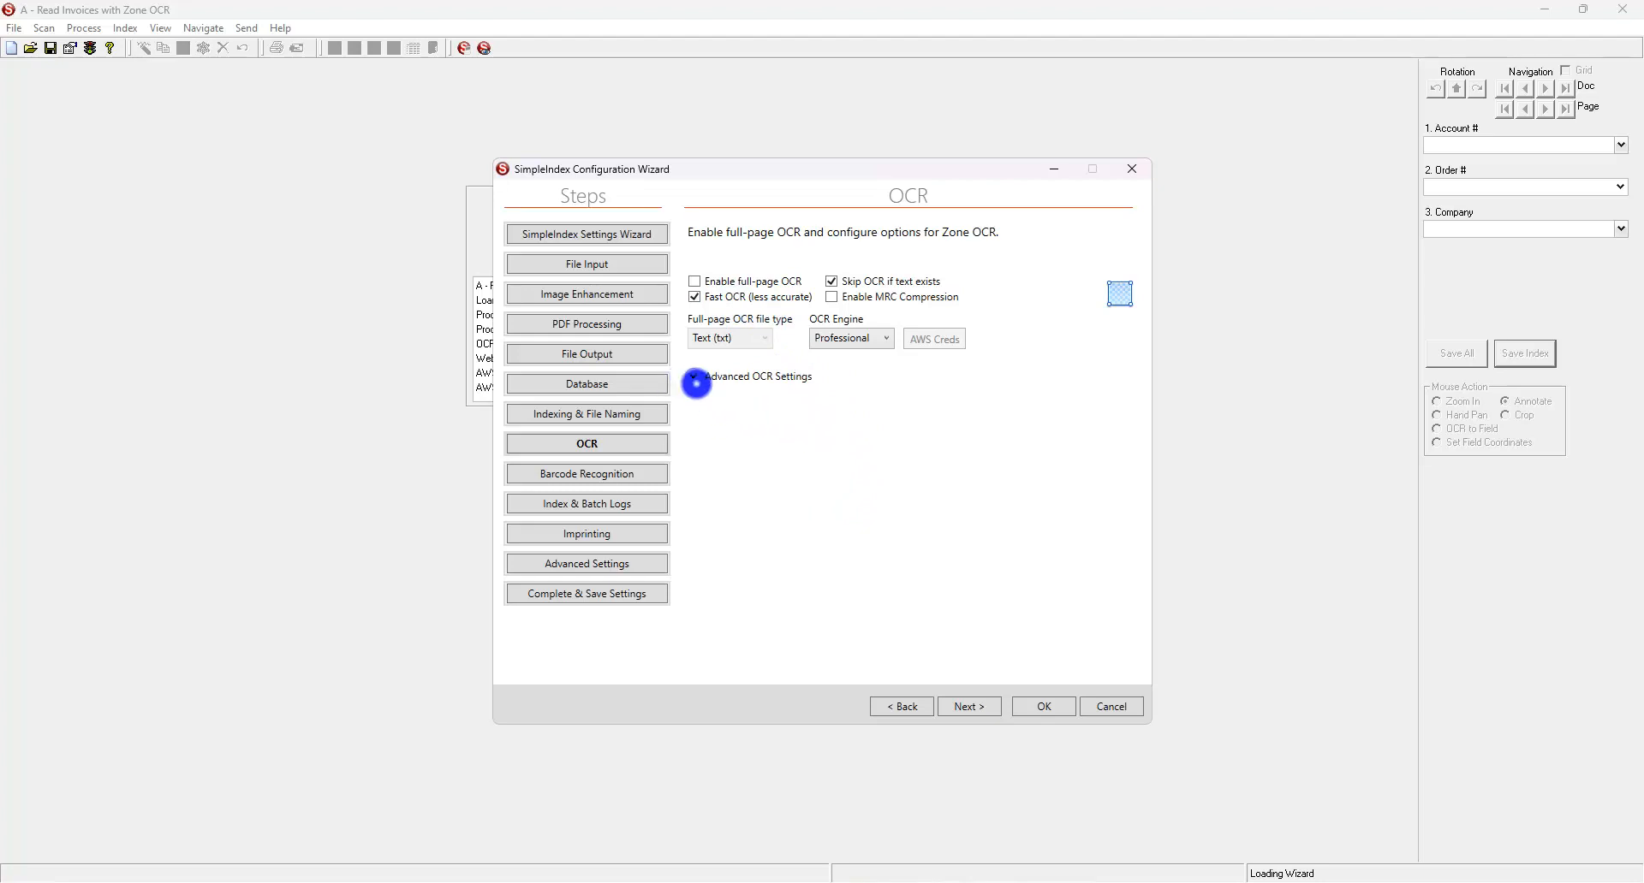
- Show the advanced OCR settings and try enabling full-page OCR, switching it back off
{"action": "left_click", "coordinate": [695, 380]}
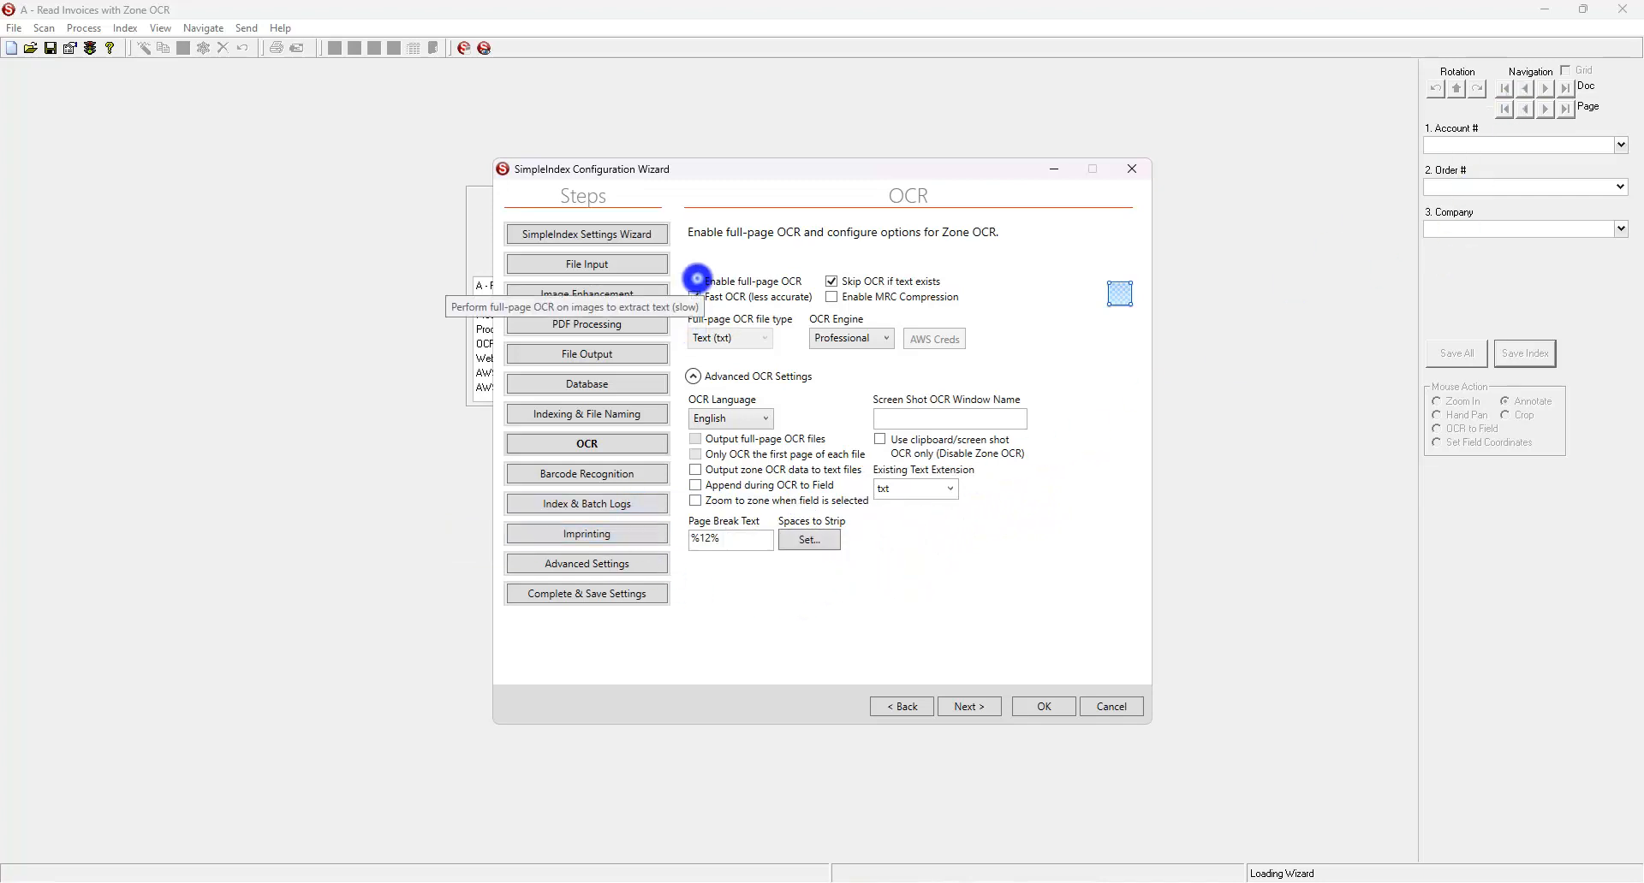
{"action": "left_click", "coordinate": [695, 281]}
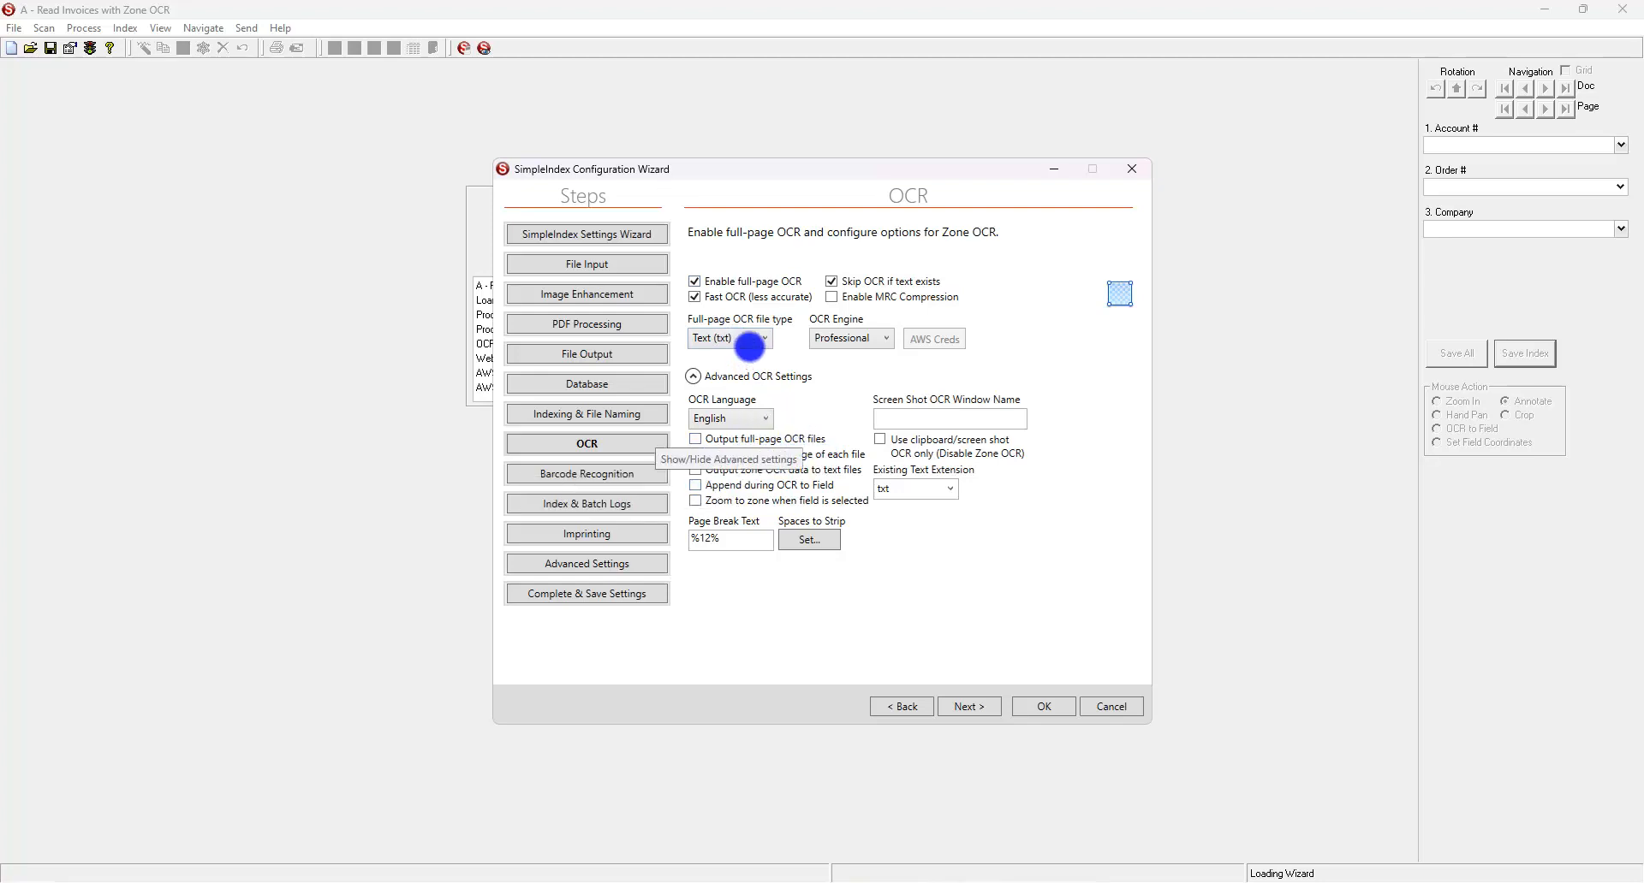
{"action": "left_click", "coordinate": [696, 282]}
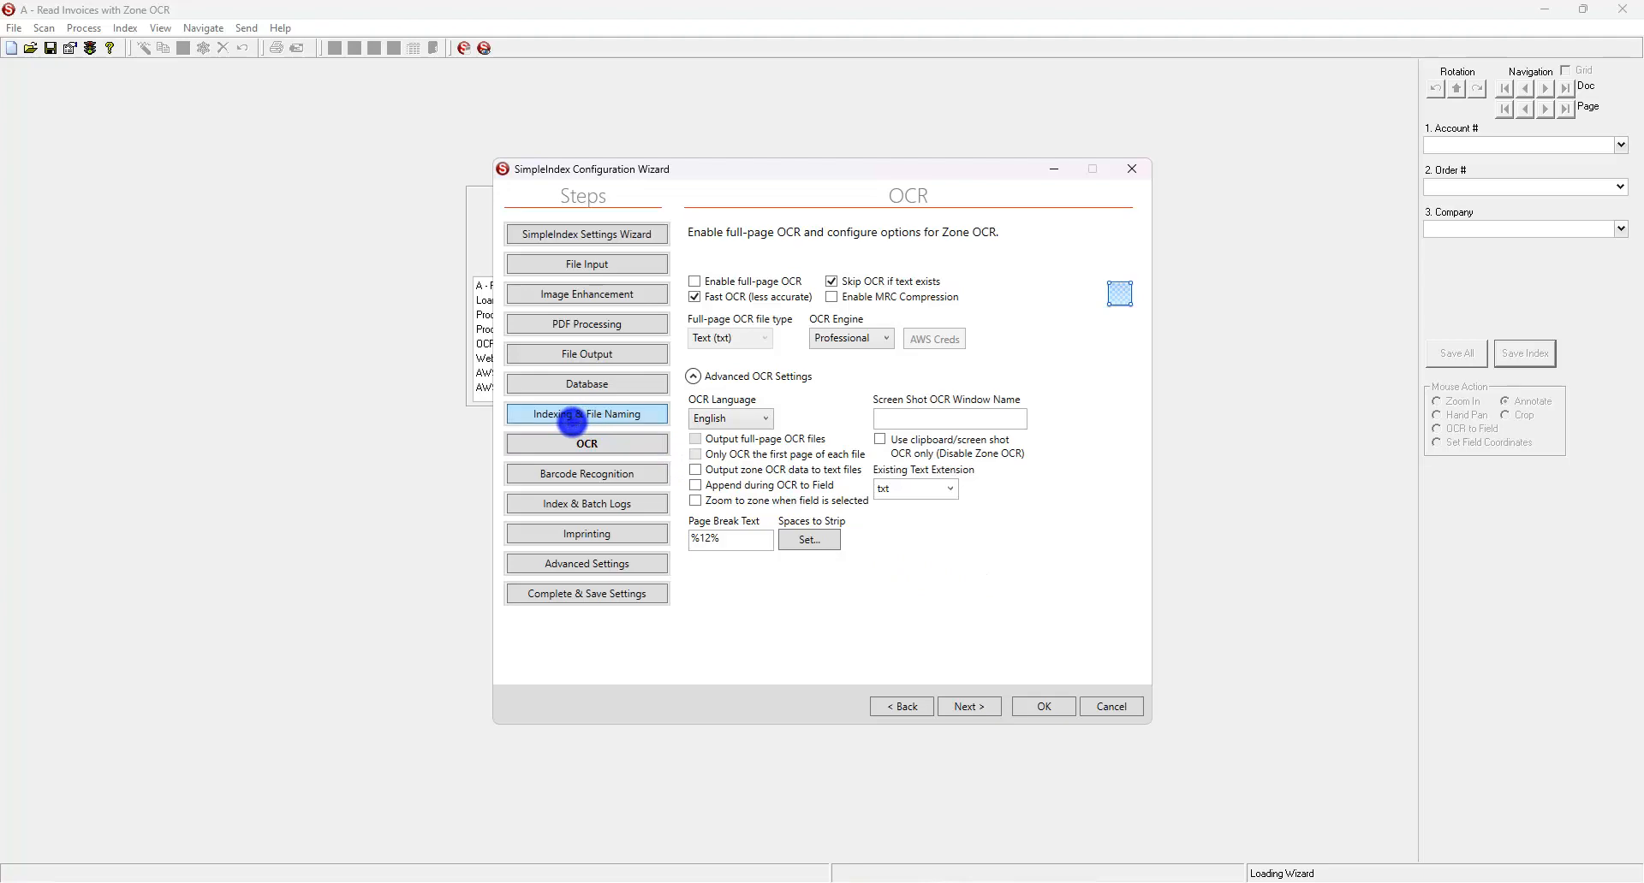
- Open the Account # index field for editing and show its general indexing settings
{"action": "left_click", "coordinate": [572, 421]}
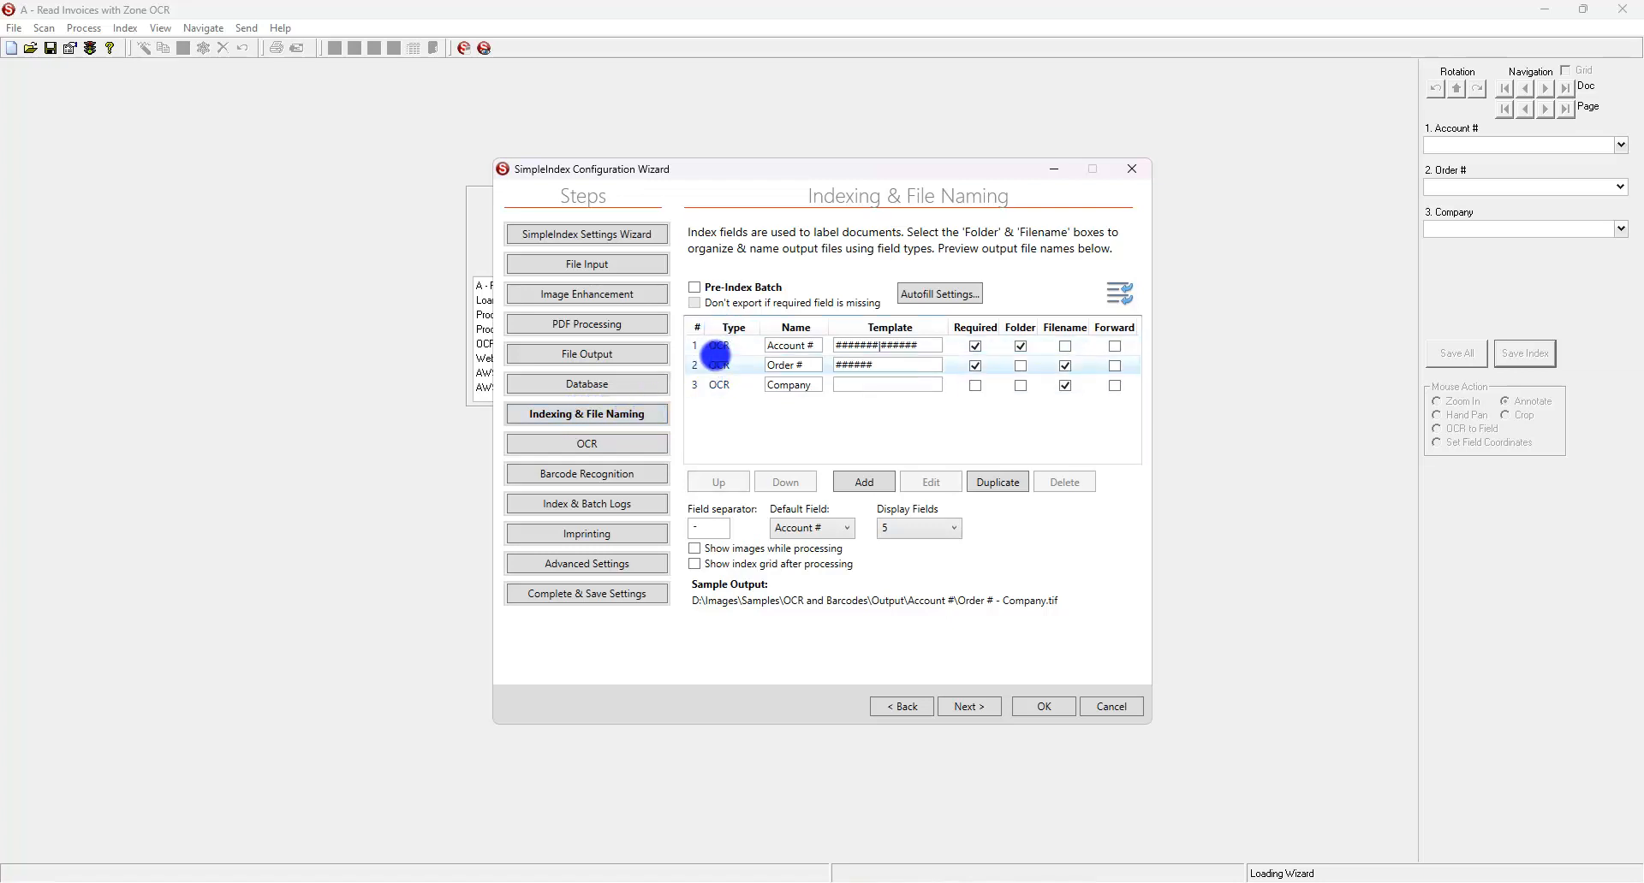
{"action": "left_click", "coordinate": [717, 346]}
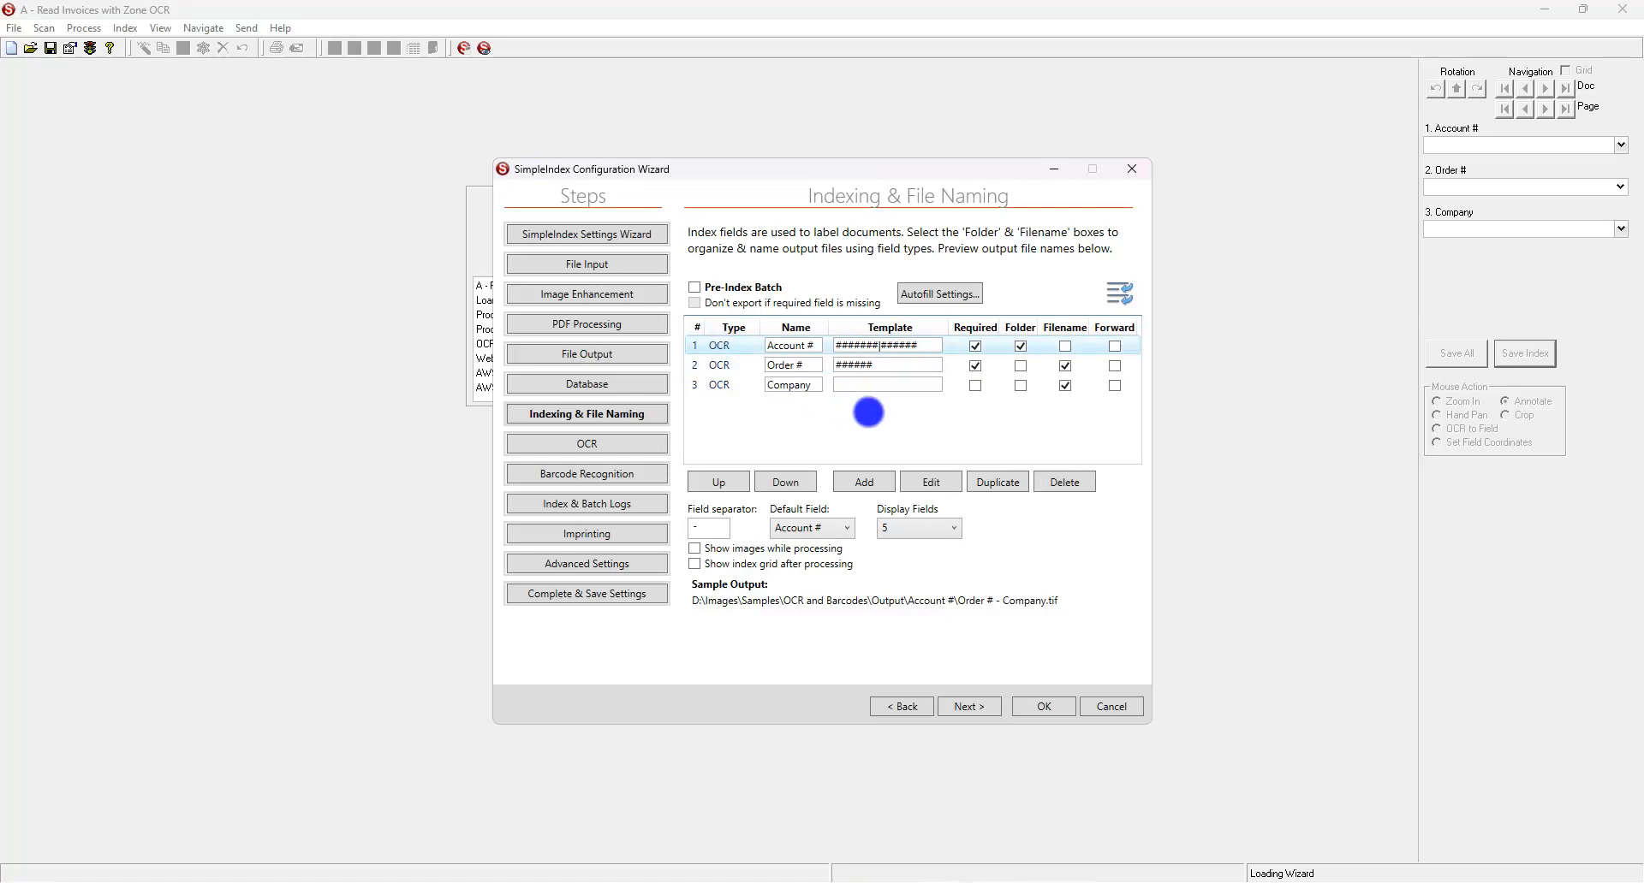
{"action": "left_click", "coordinate": [930, 486]}
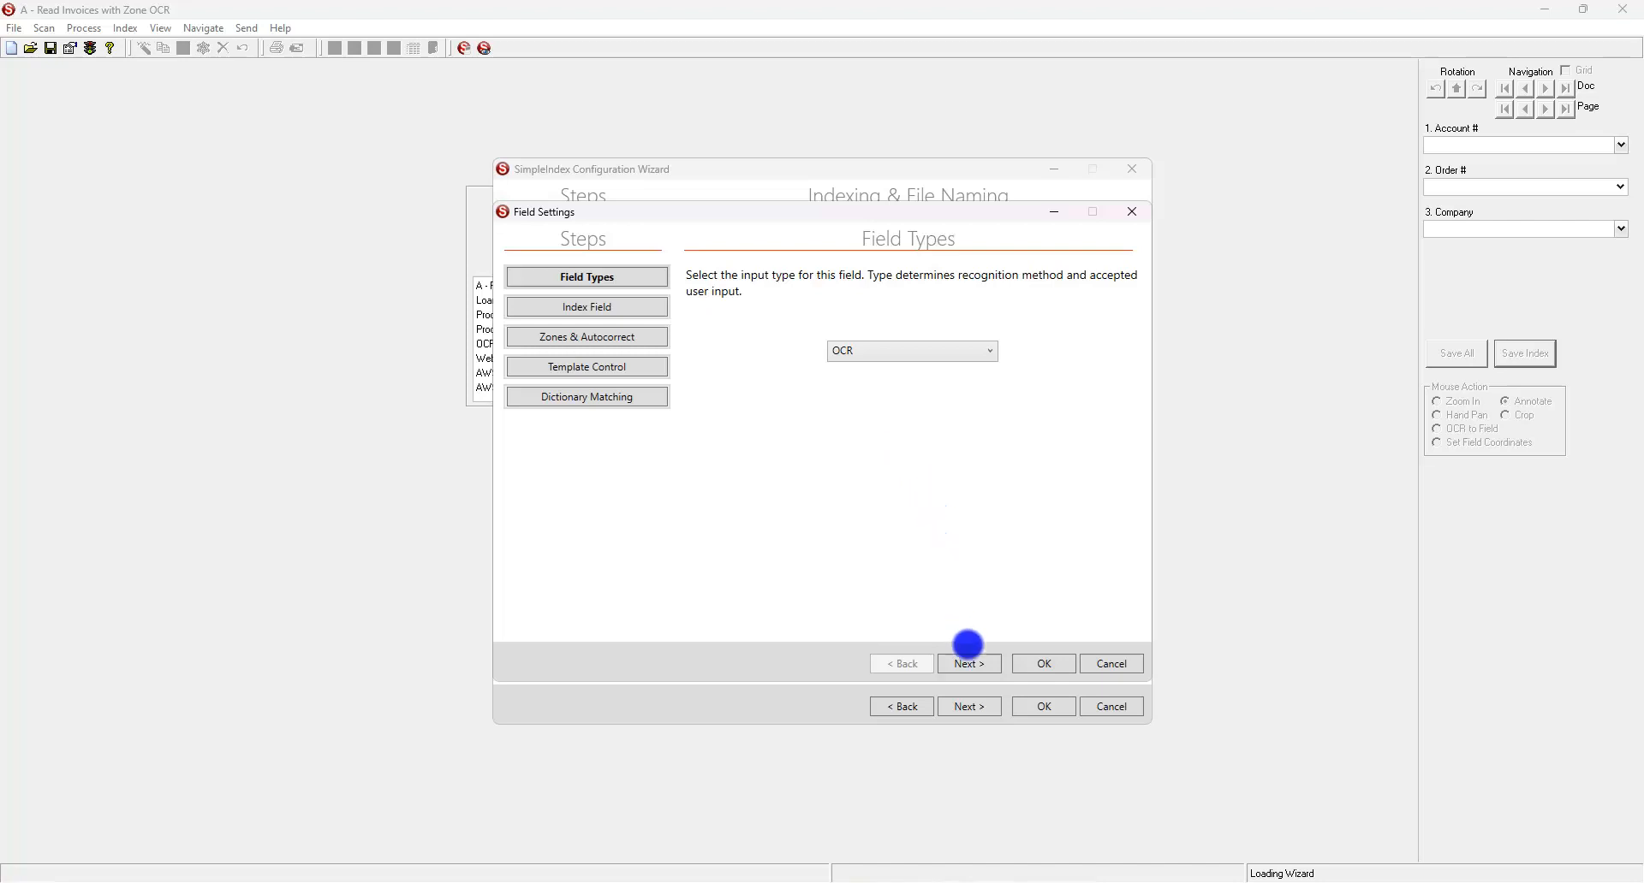
{"action": "left_click", "coordinate": [984, 664]}
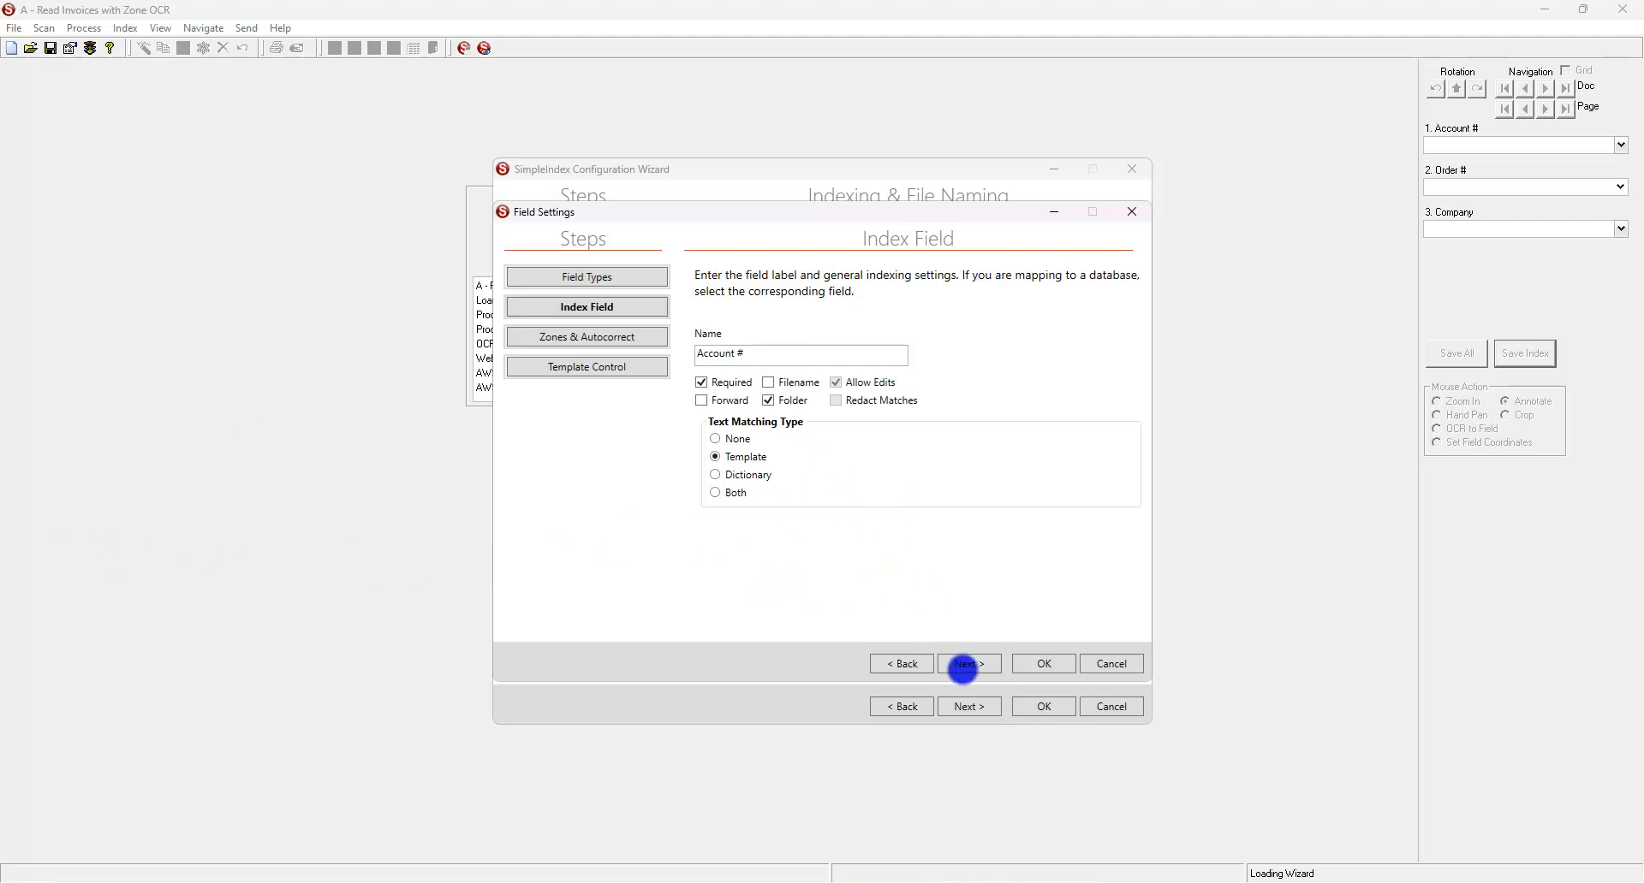
- Redraw the Account # OCR zone on Sample Page - 0001.TIF at about X 131, Y 204, 489 wide and 297 high, and save it
{"action": "left_click", "coordinate": [962, 670]}
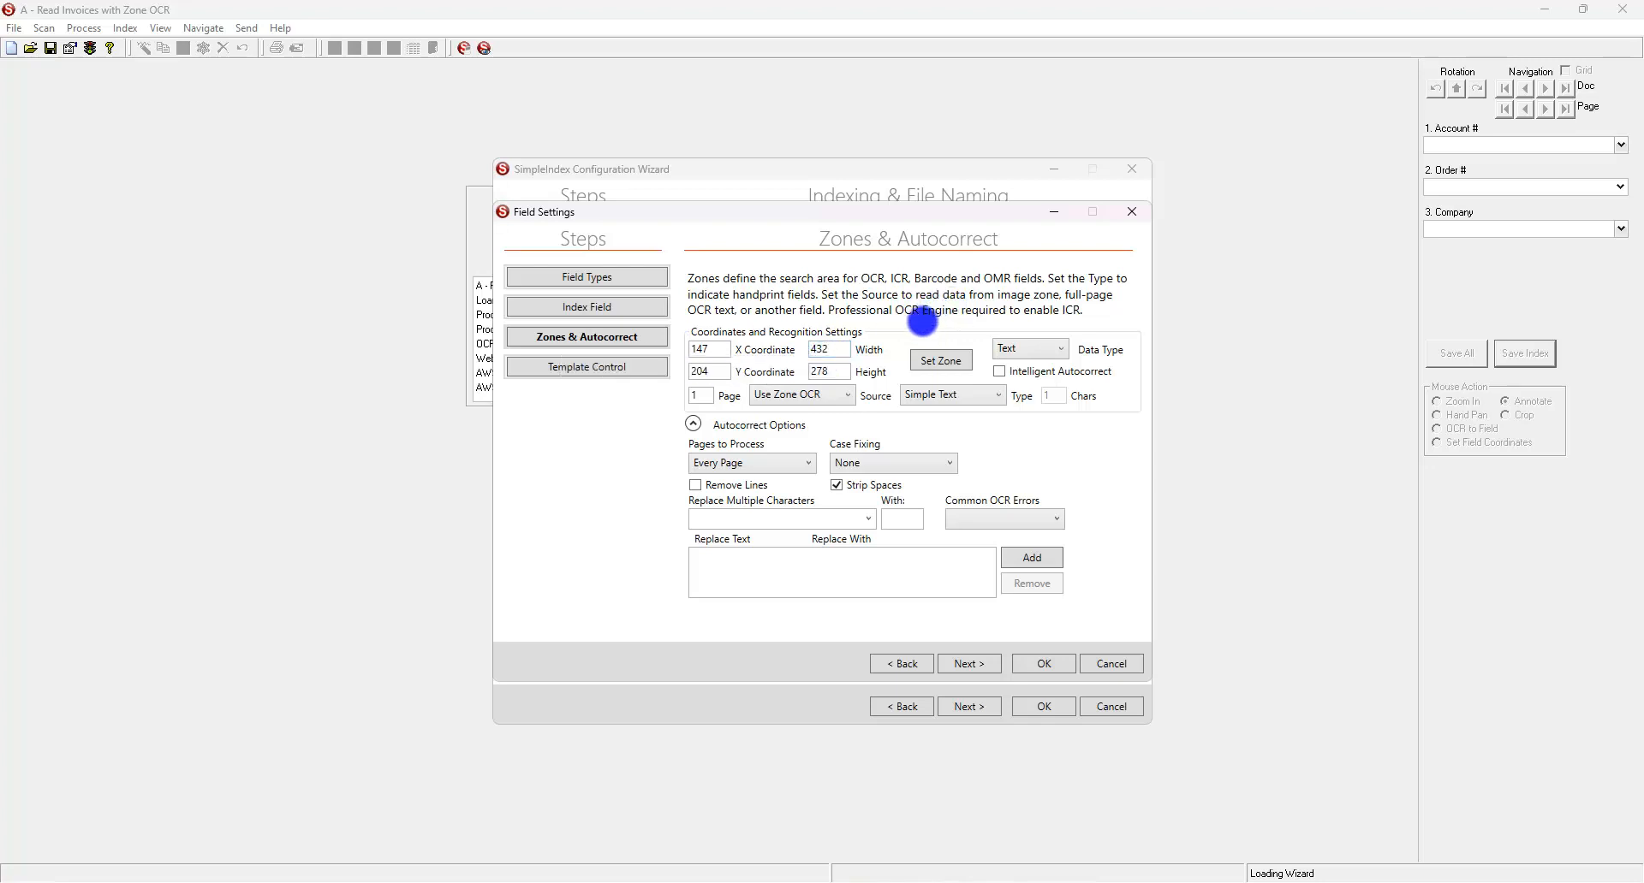
{"action": "left_click", "coordinate": [950, 363]}
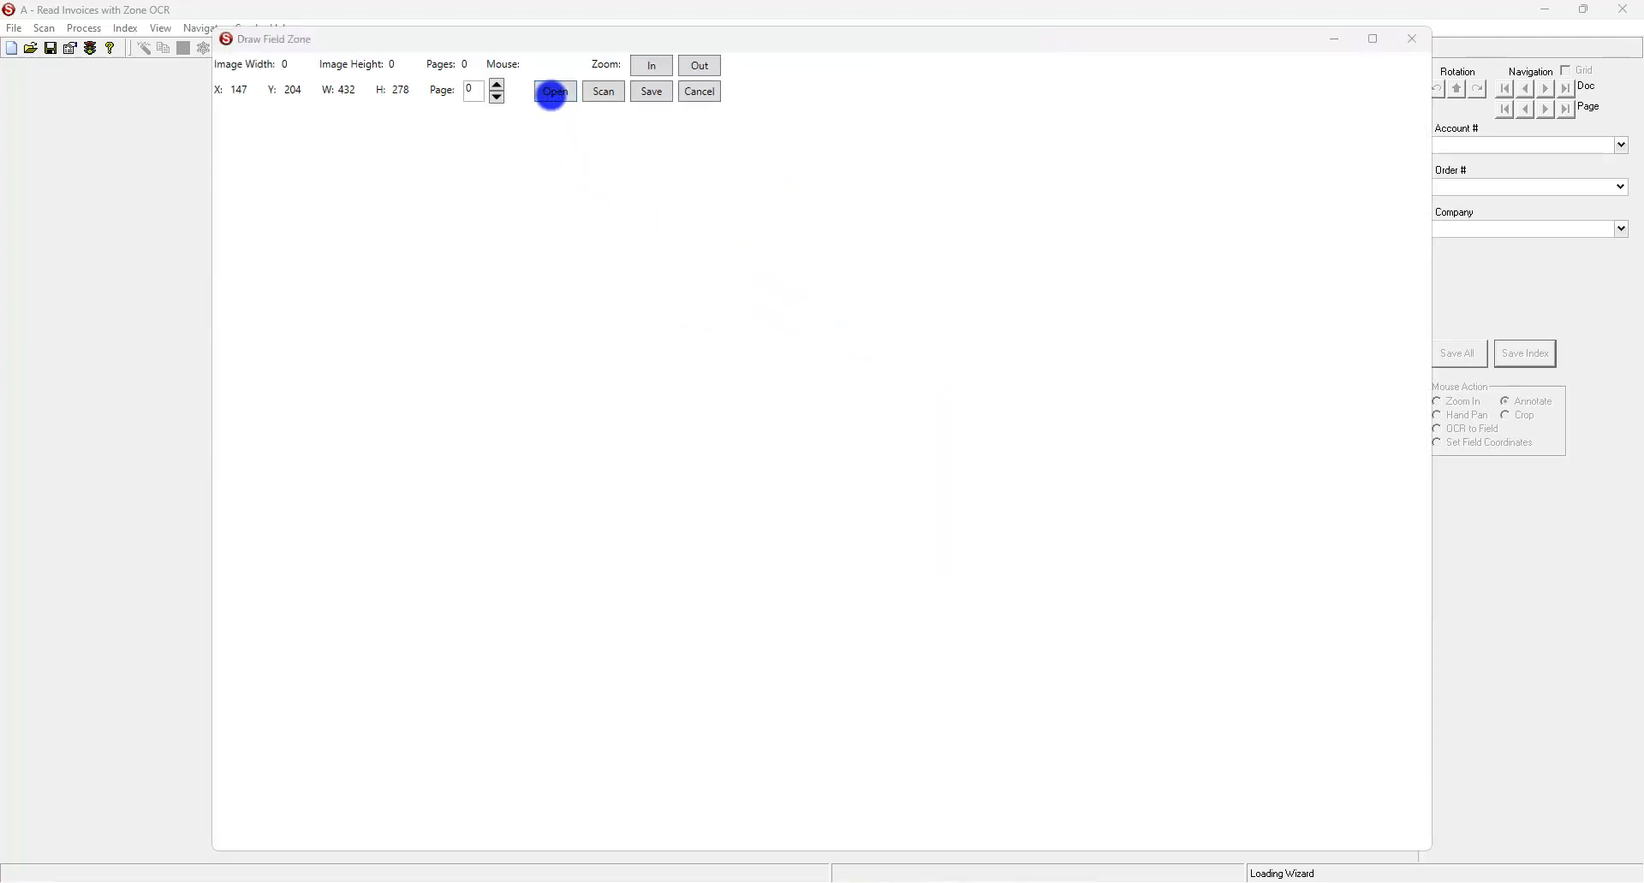
{"action": "left_click", "coordinate": [553, 92]}
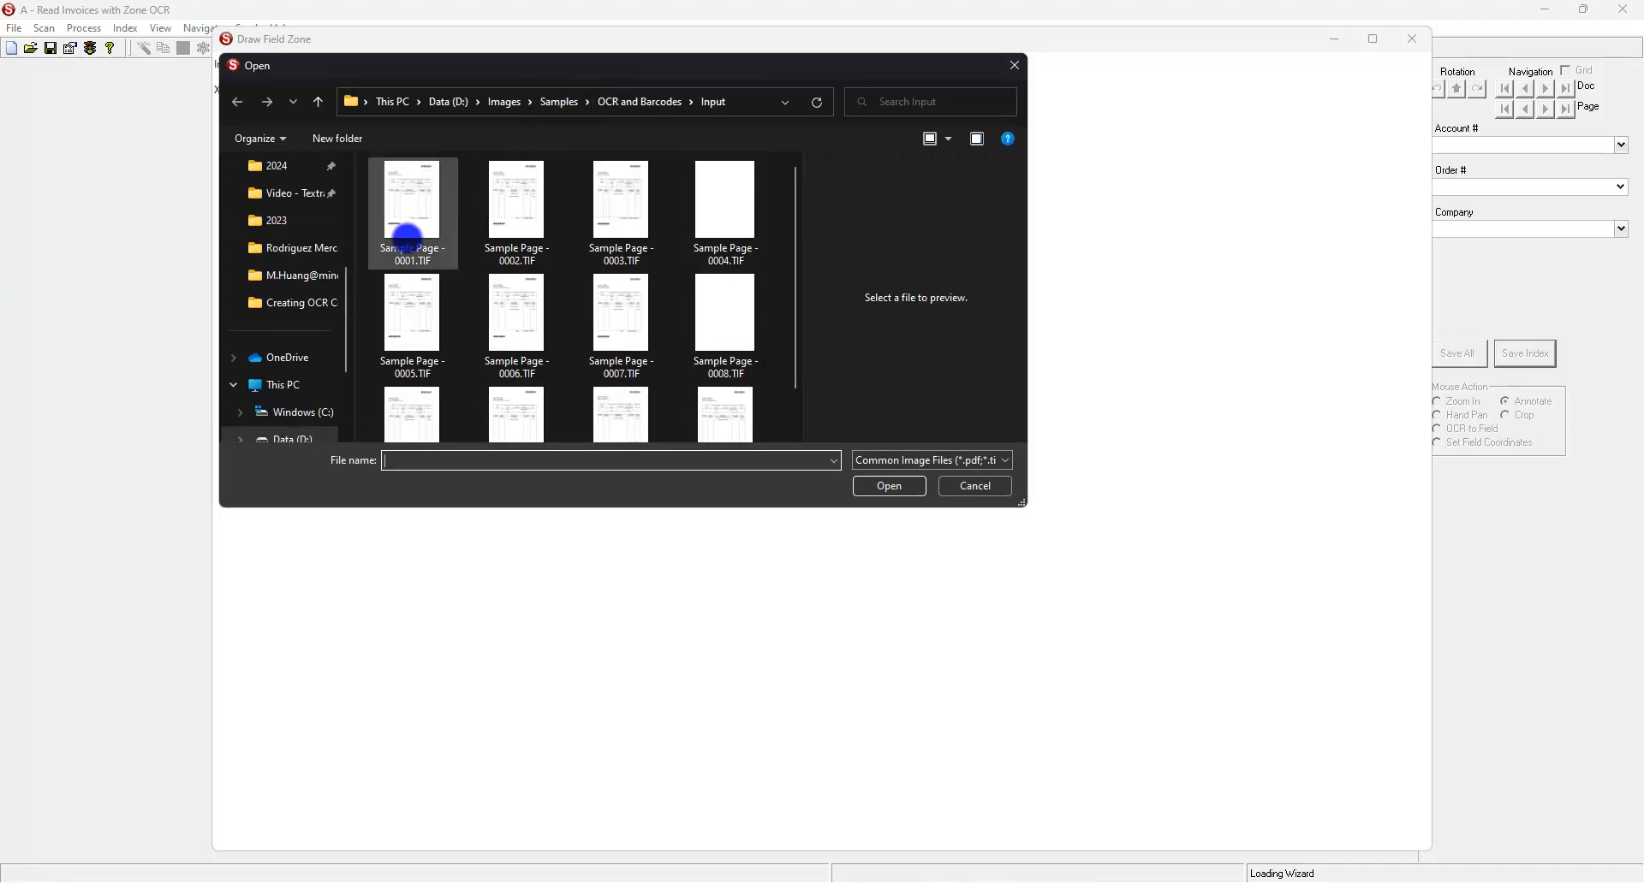
{"action": "double_click", "coordinate": [426, 246]}
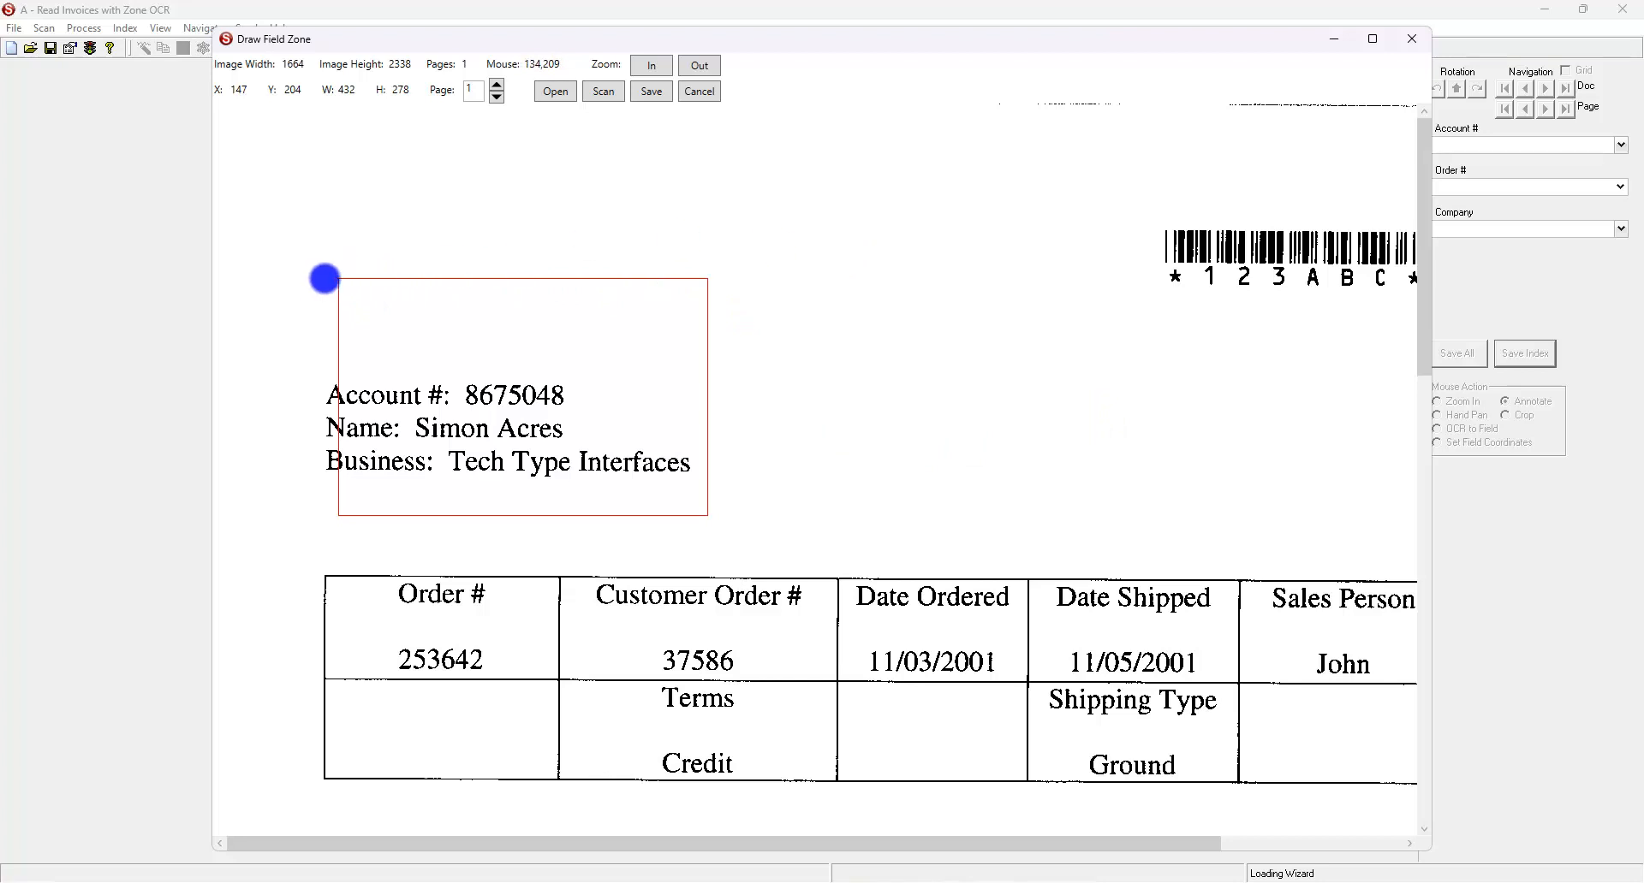
{"action": "left_click_drag", "start_coordinate": [324, 278], "coordinate": [743, 532]}
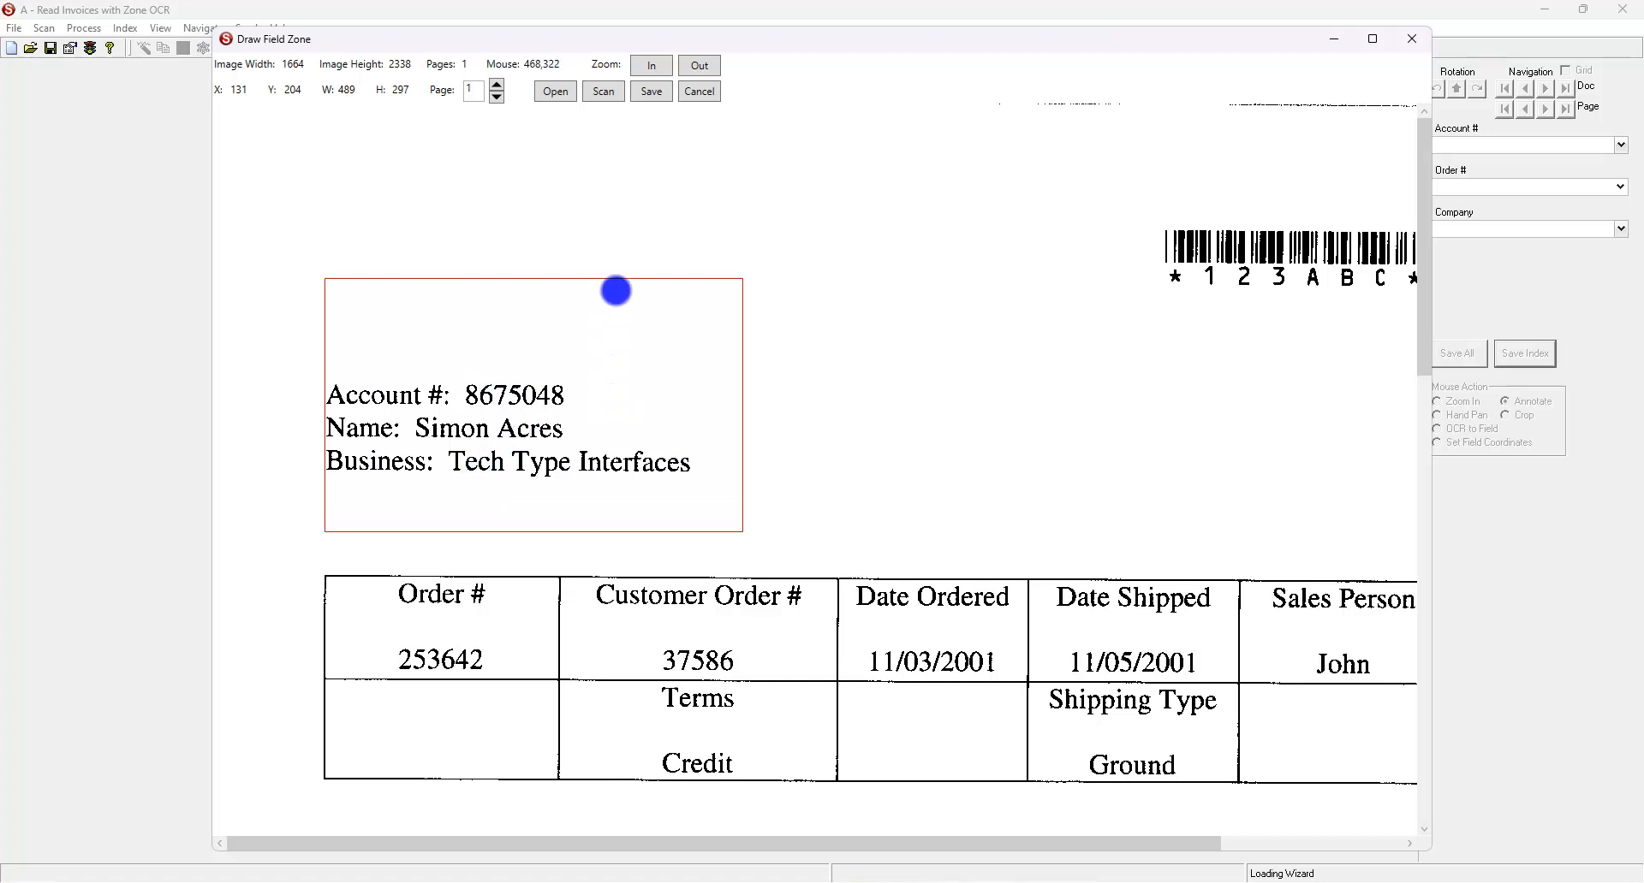
{"action": "left_click", "coordinate": [649, 95]}
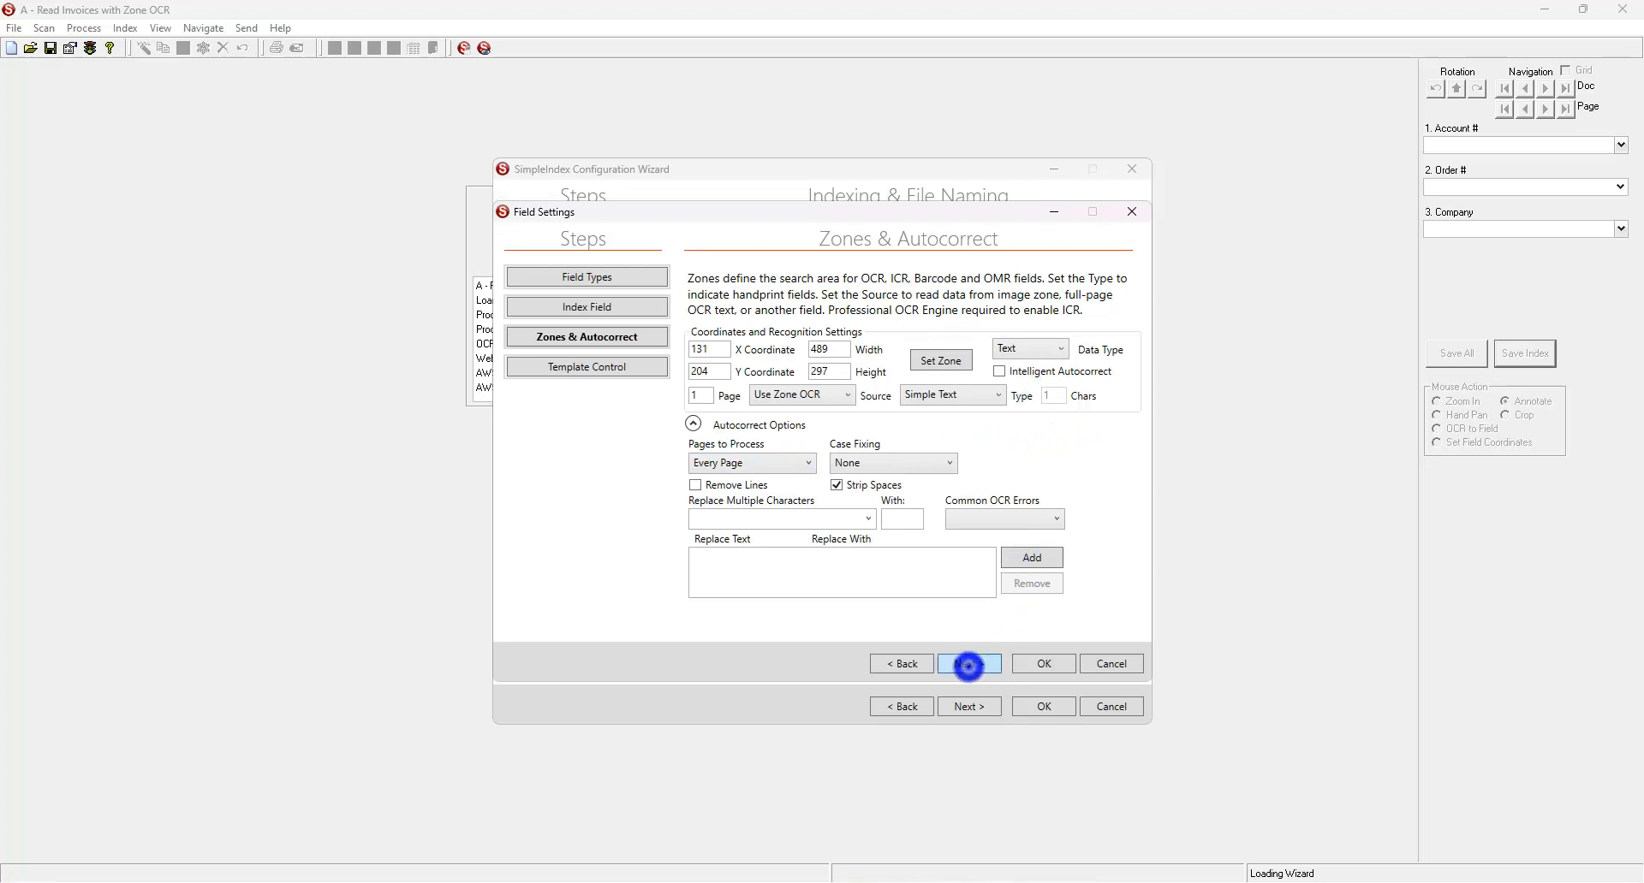
- Examine the pattern codes available for the Account # field's template, from single characters to dates, money and phone numbers
{"action": "left_click", "coordinate": [968, 664]}
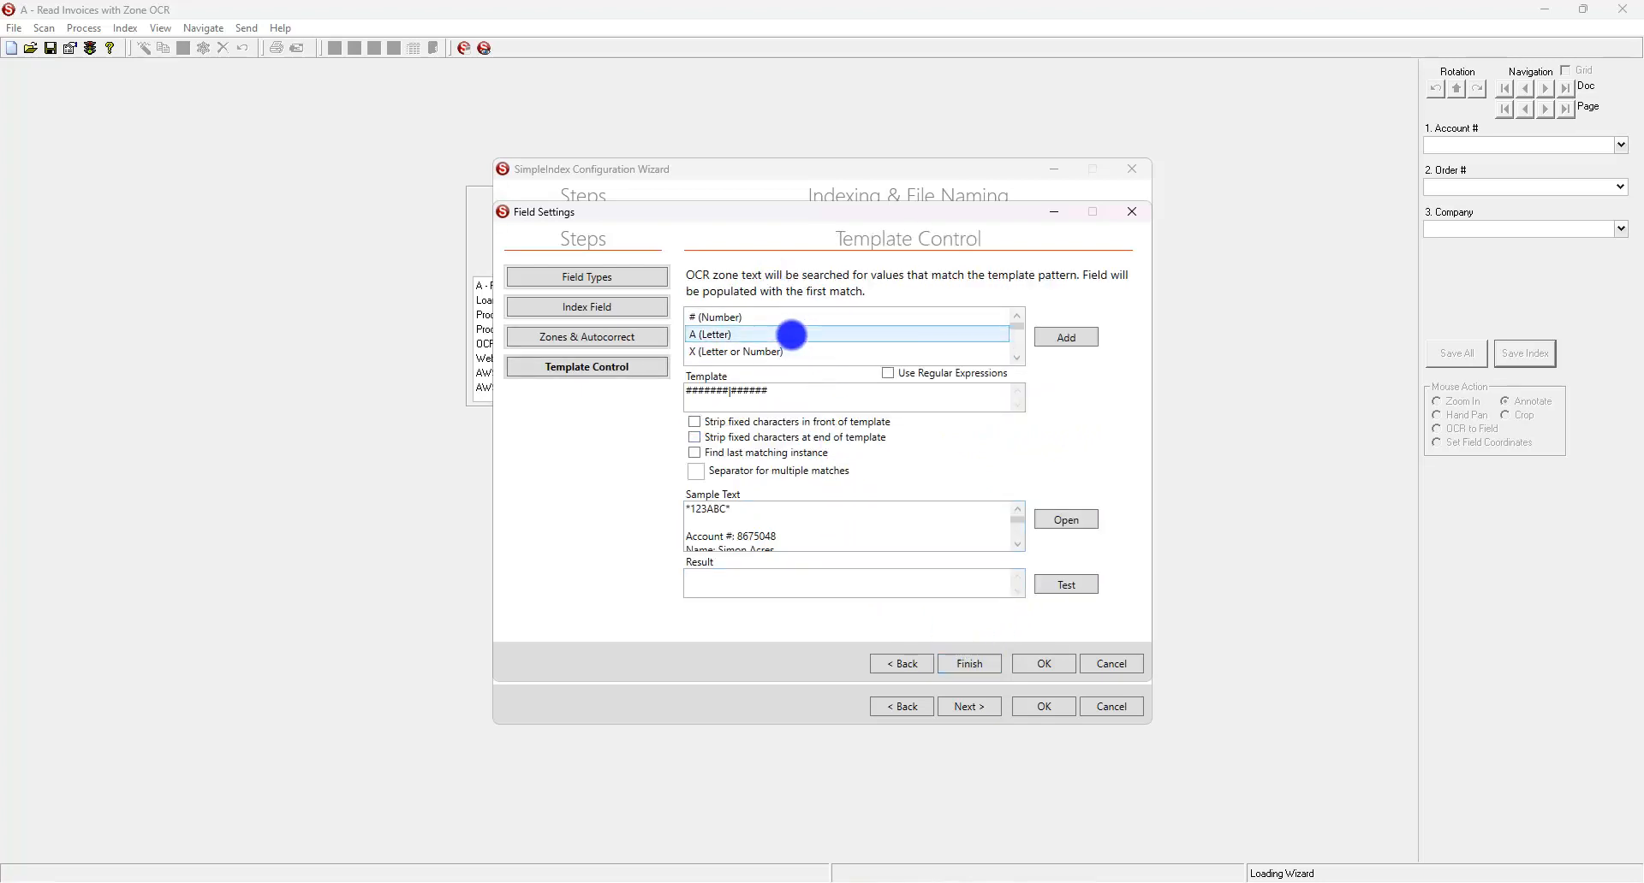
{"action": "left_click", "coordinate": [792, 321]}
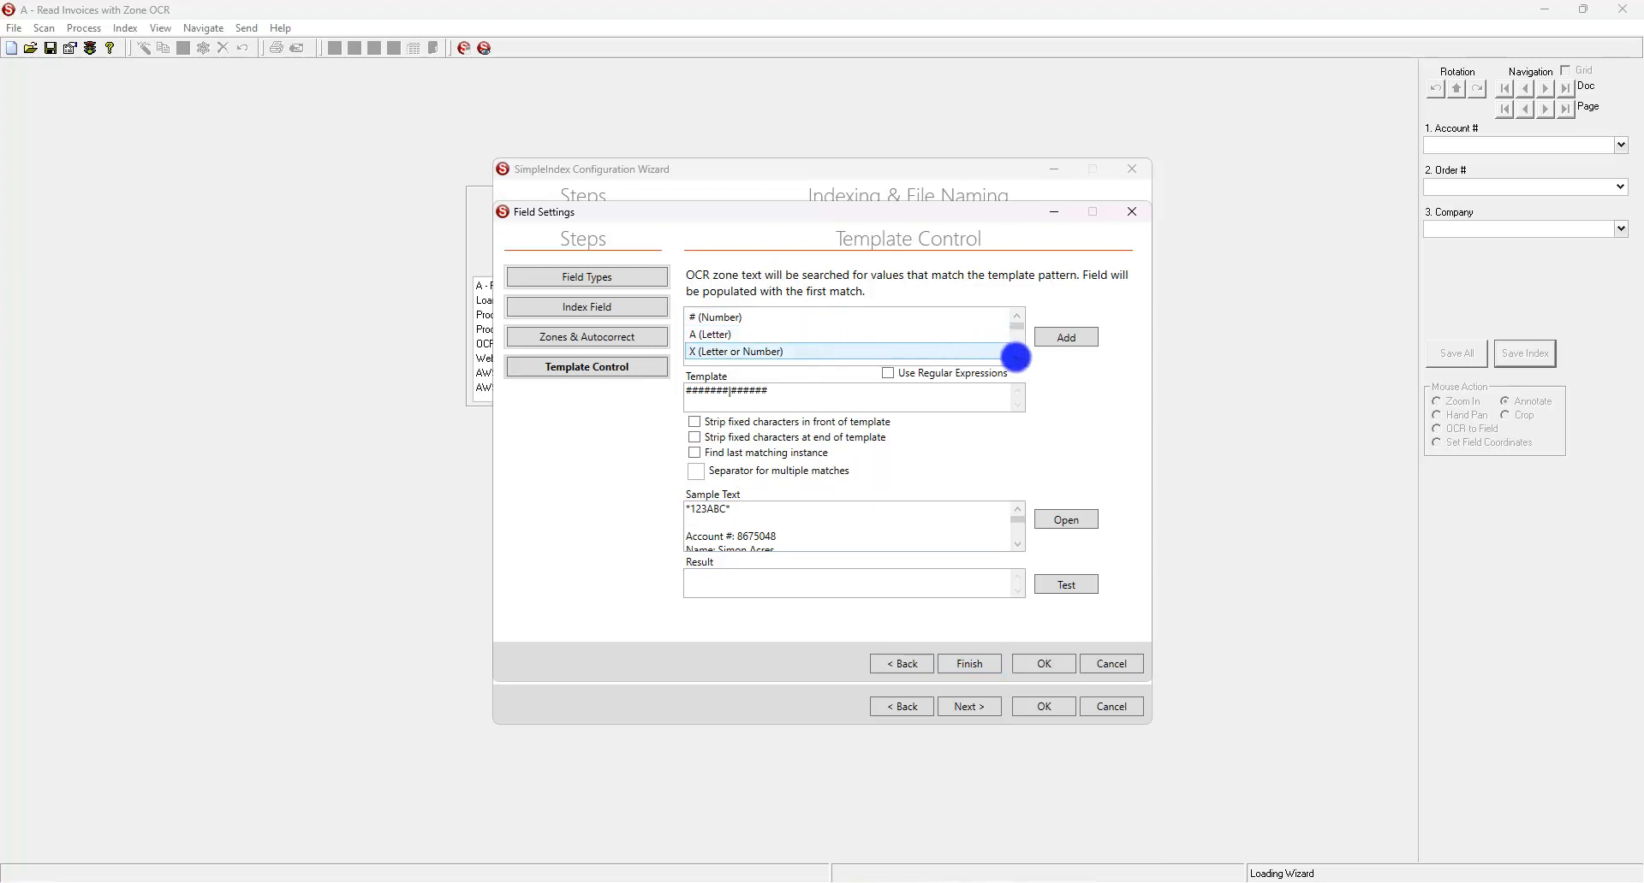
{"action": "left_click", "coordinate": [1016, 357]}
{"action": "left_click", "coordinate": [1016, 357]}
{"action": "left_click", "coordinate": [1016, 357]}
{"action": "left_click", "coordinate": [1017, 357]}
{"action": "left_click", "coordinate": [1017, 357]}
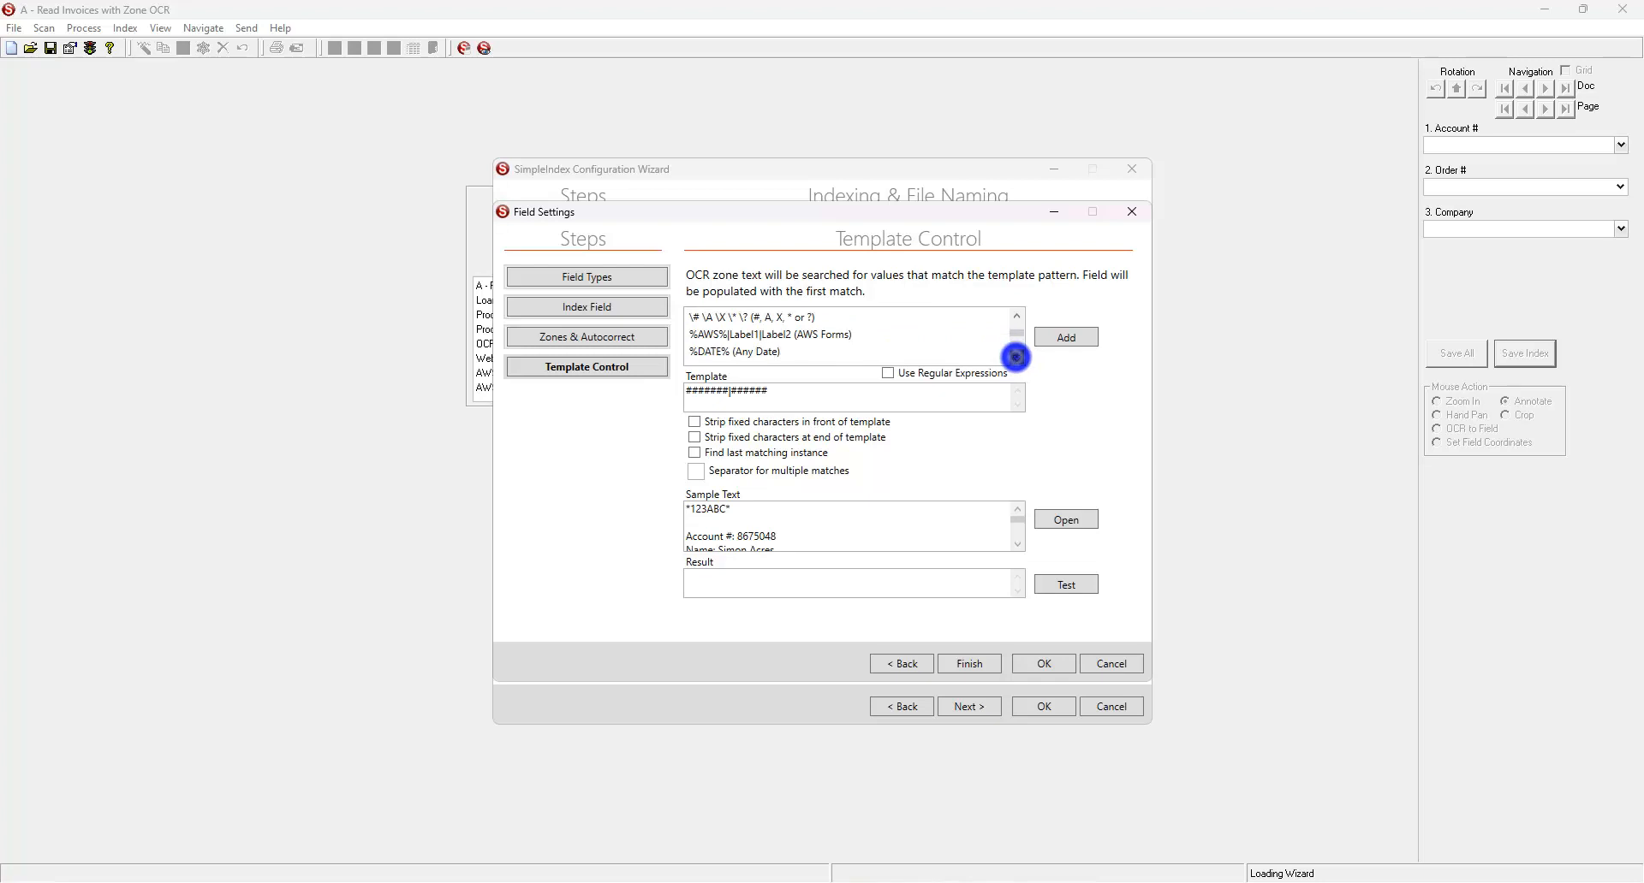
{"action": "left_click", "coordinate": [1016, 357]}
{"action": "left_click", "coordinate": [724, 348]}
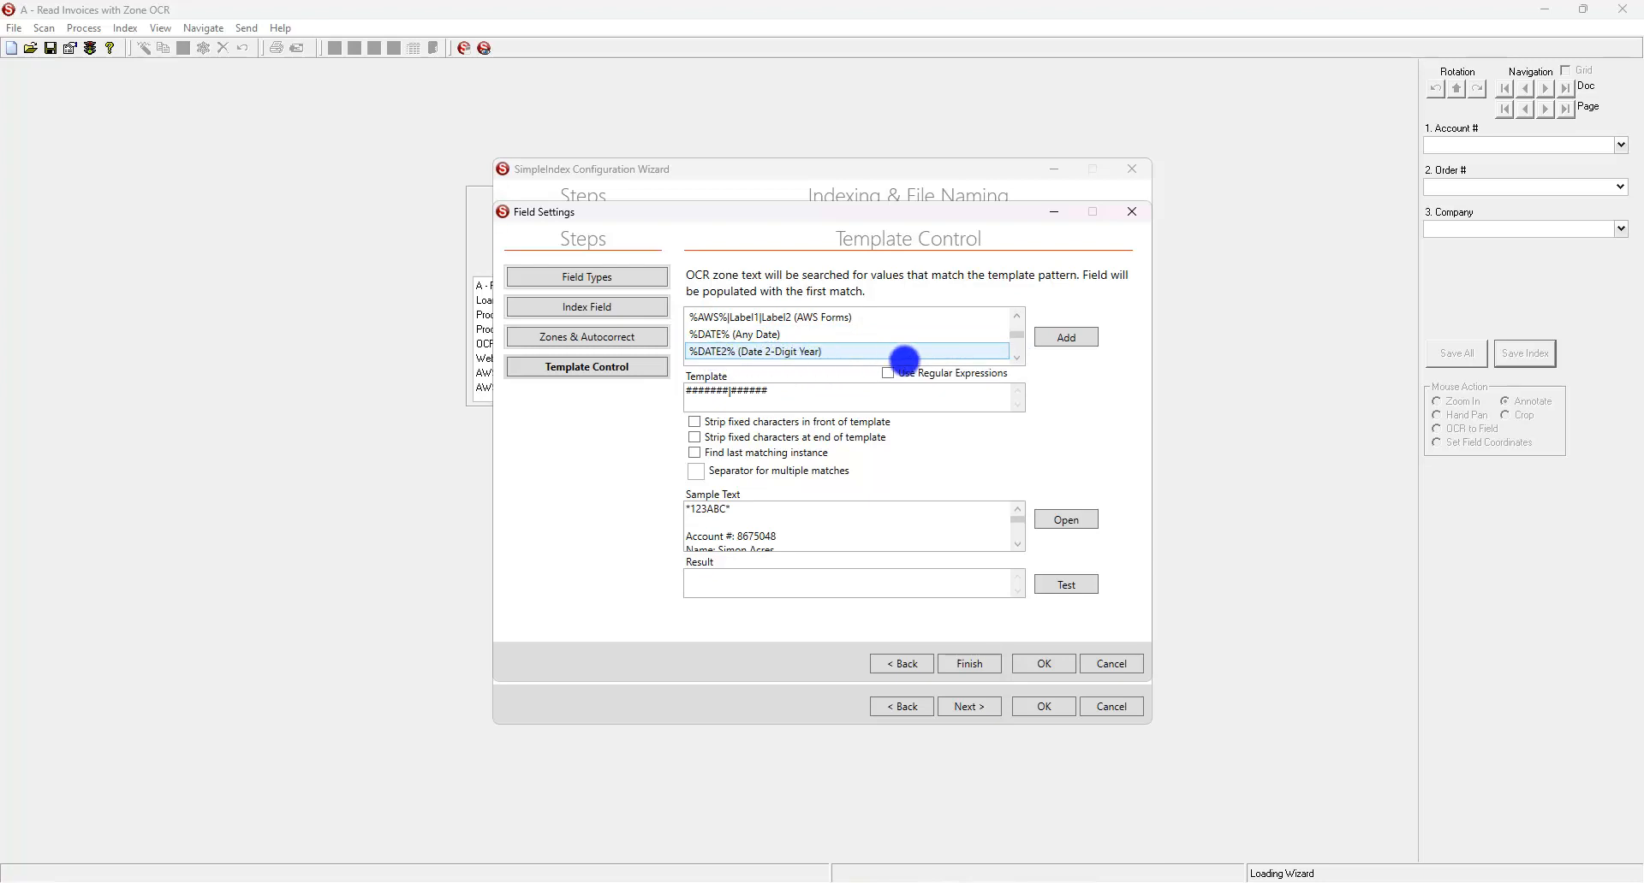
{"action": "left_click", "coordinate": [1016, 357]}
{"action": "left_click", "coordinate": [1017, 357]}
{"action": "left_click", "coordinate": [1016, 357]}
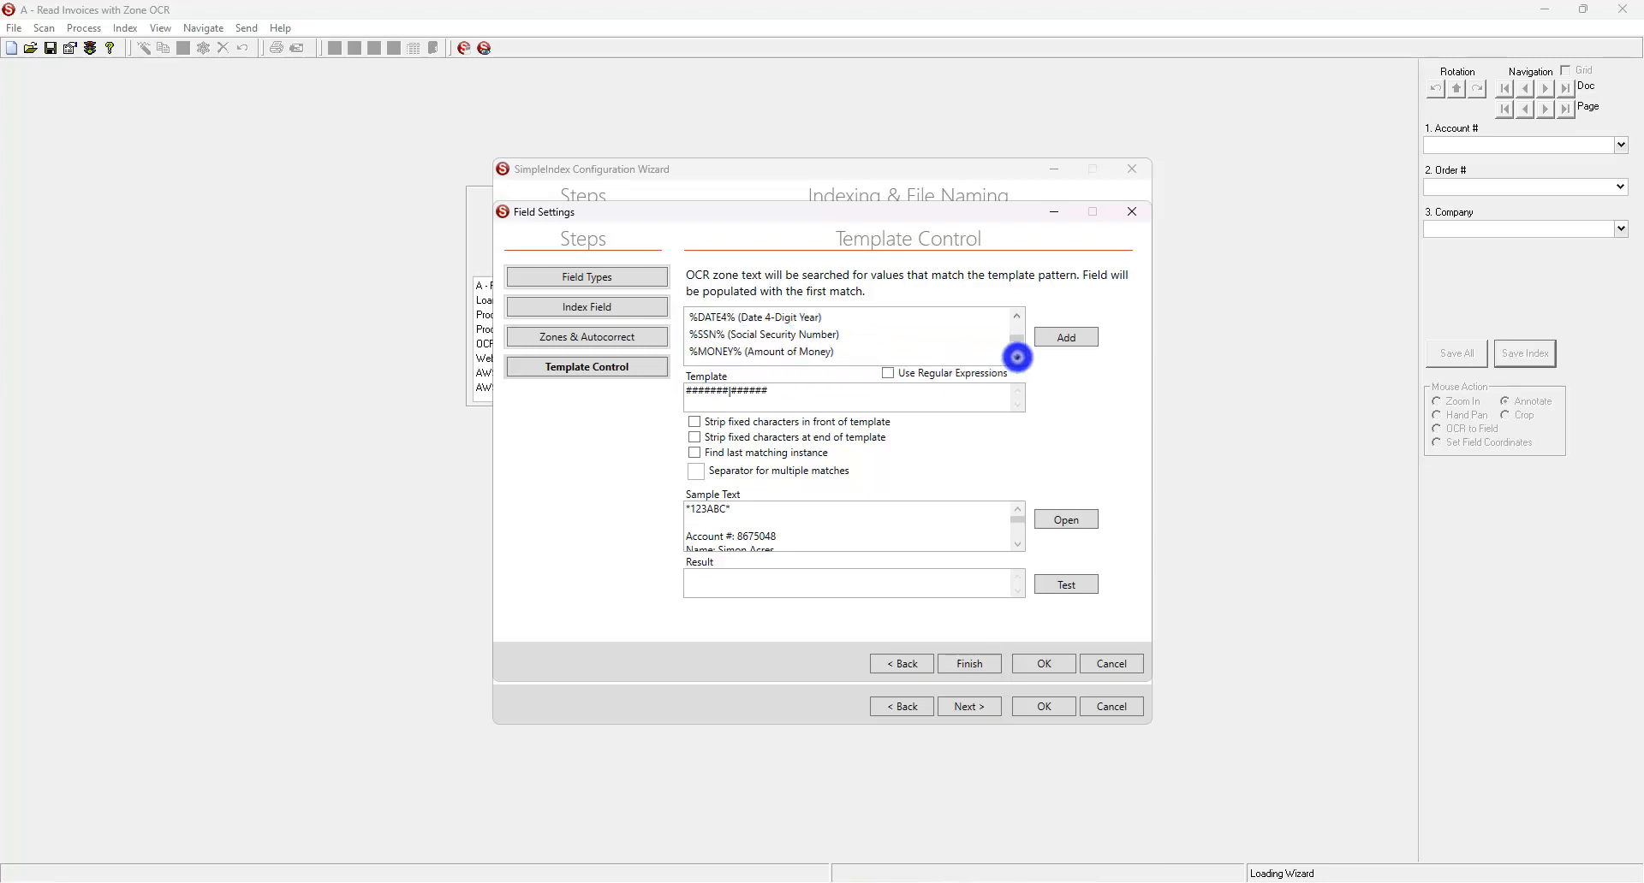
{"action": "left_click", "coordinate": [1016, 357]}
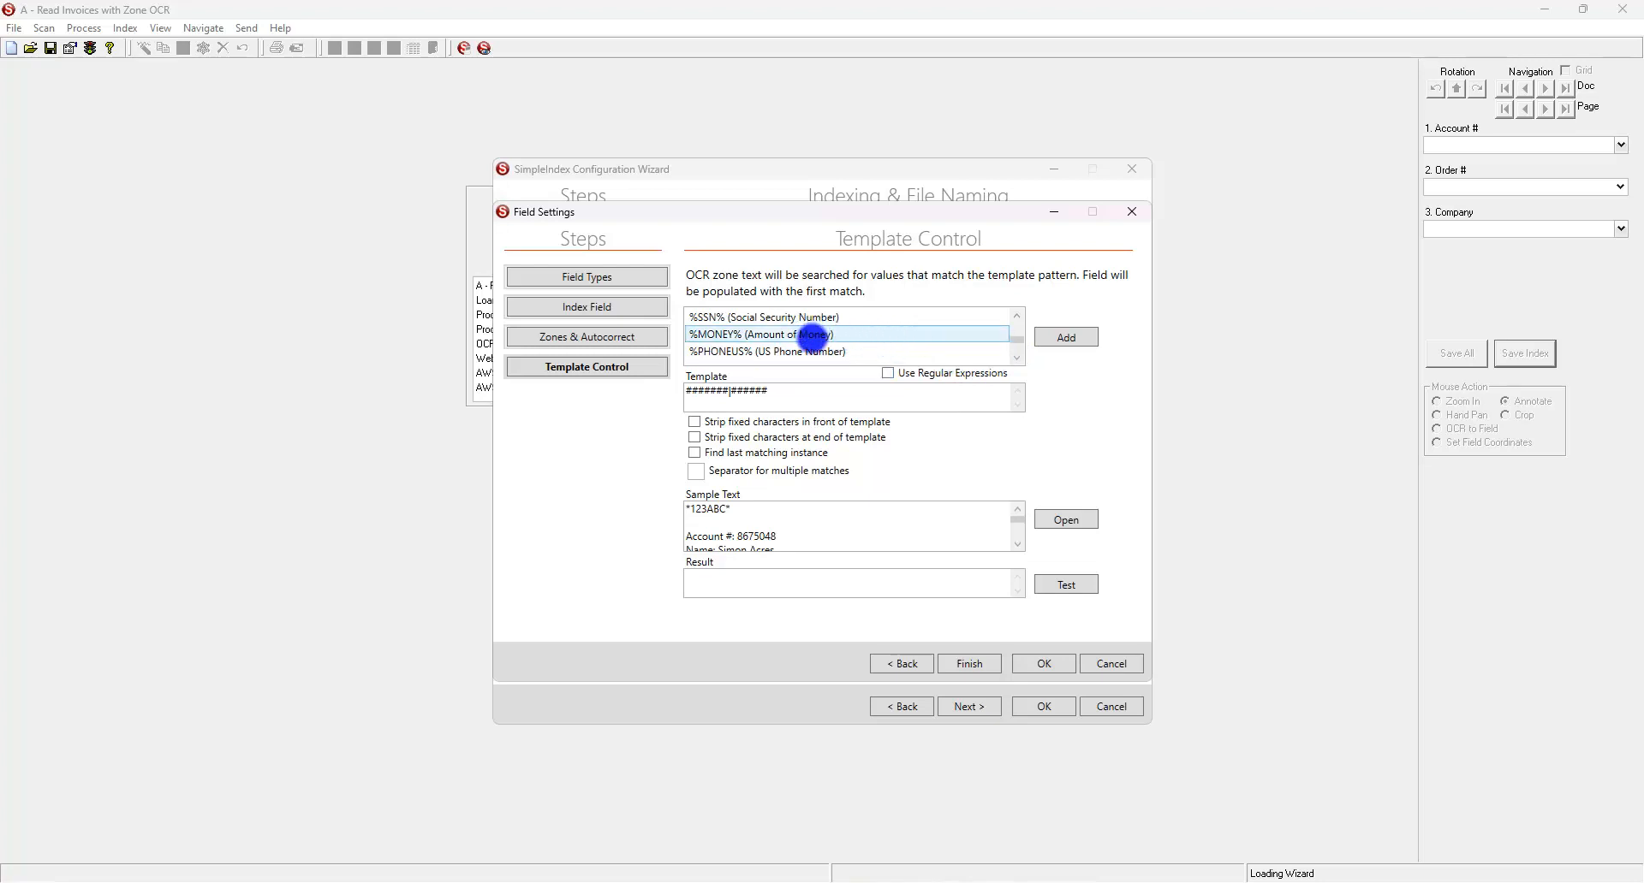
- Try appending the %MONEY% (Amount of Money) pattern to the Account # template and remove it again
{"action": "left_click", "coordinate": [812, 336]}
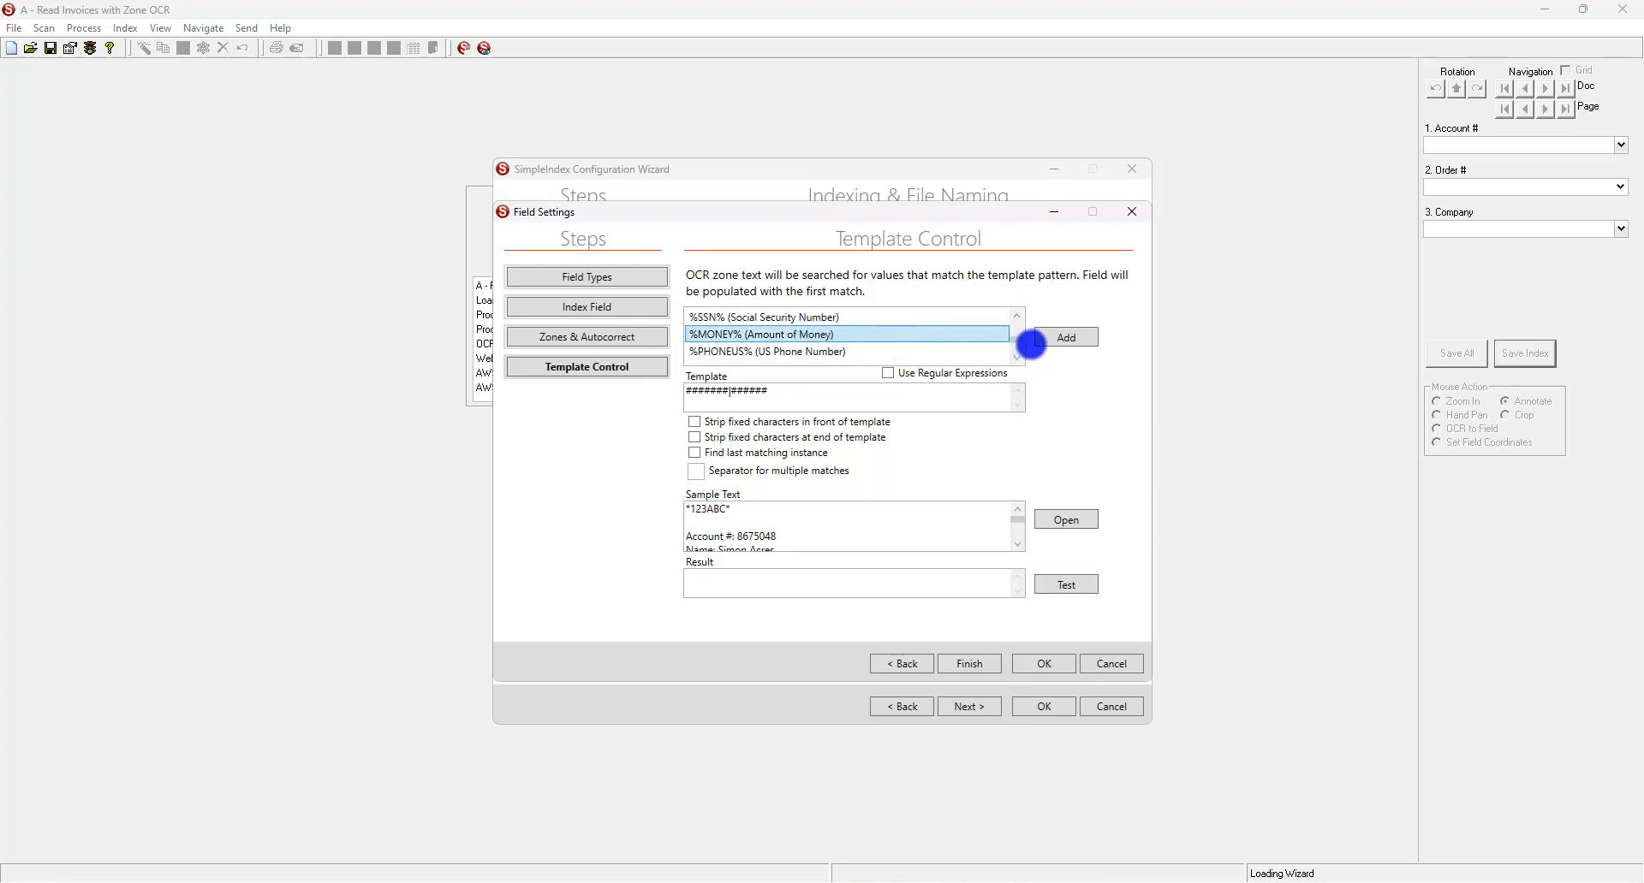
{"action": "left_click", "coordinate": [1081, 338]}
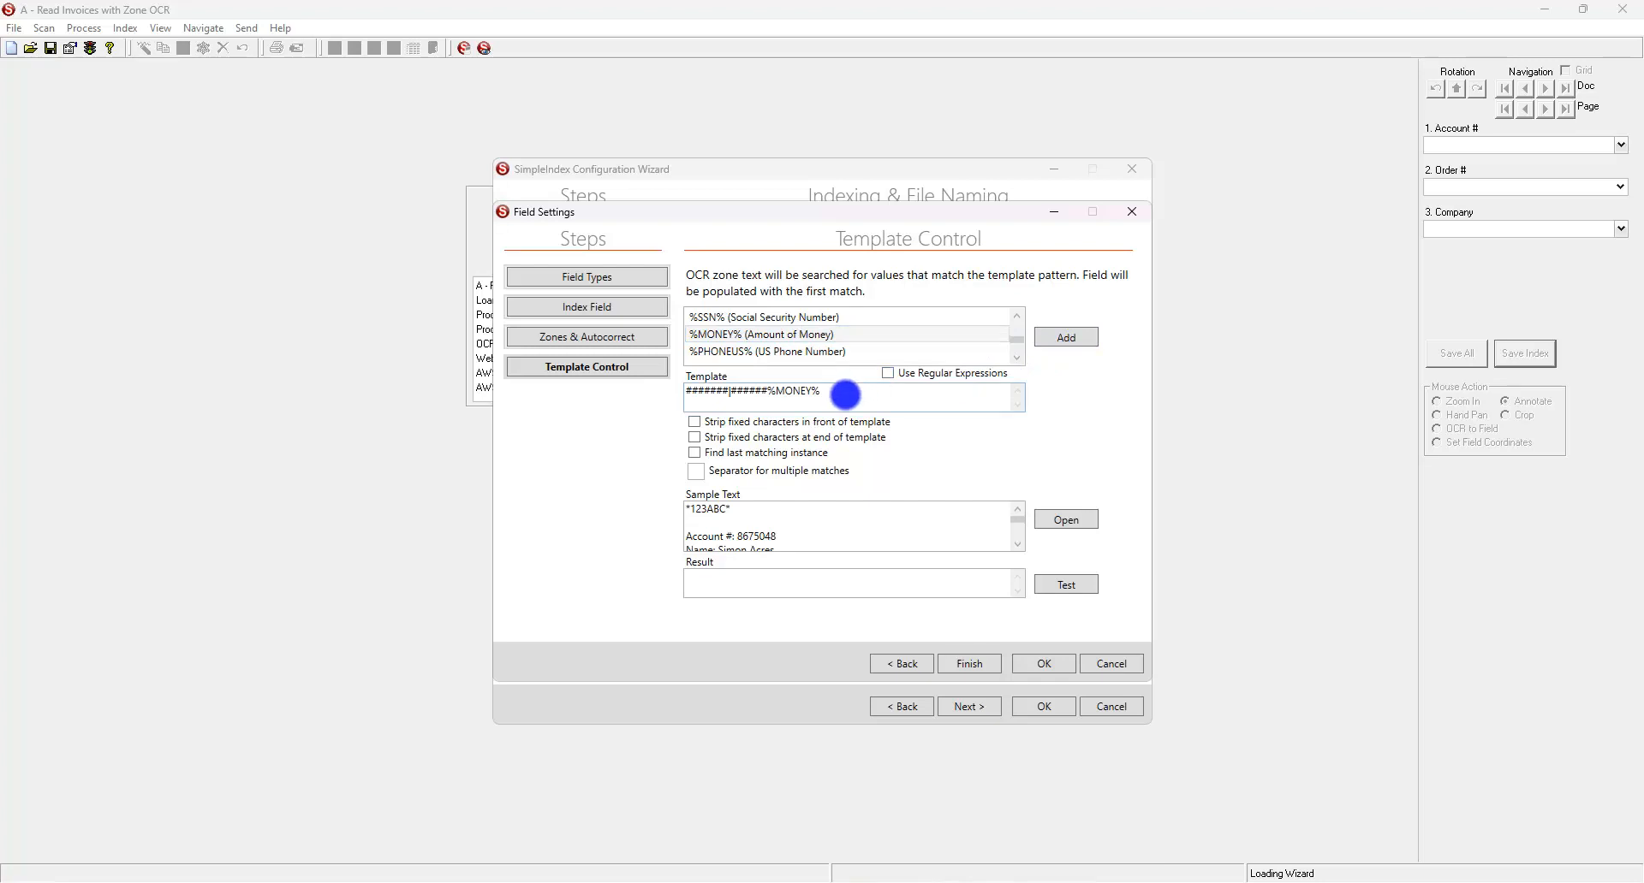
{"action": "left_click_drag", "start_coordinate": [845, 393], "coordinate": [768, 402]}
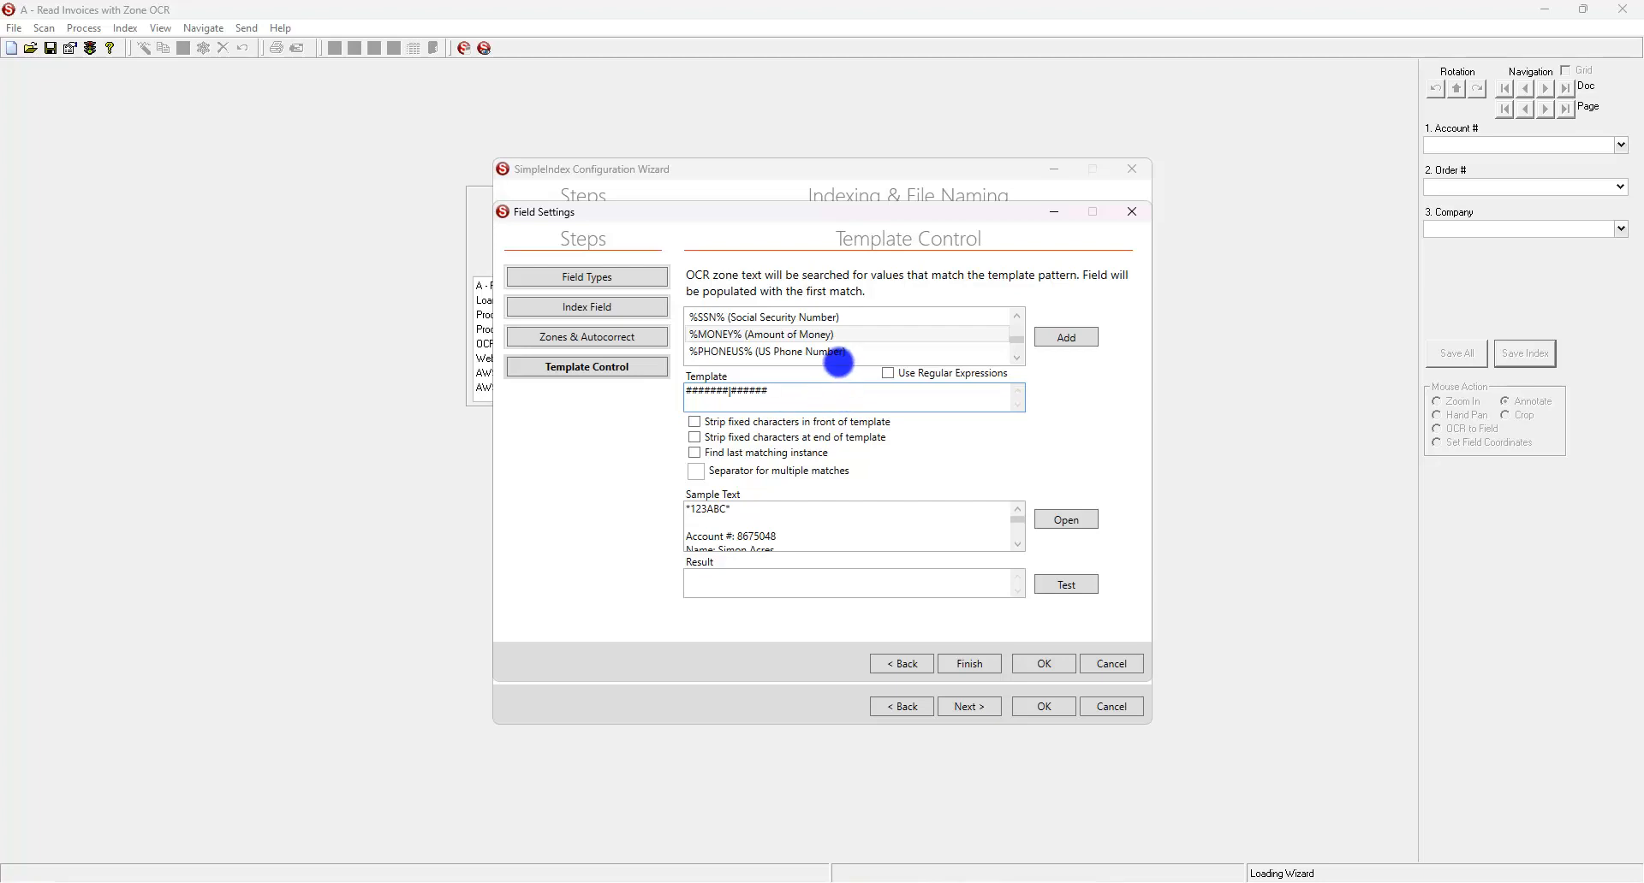
{"action": "scroll", "coordinate": [1016, 317], "scroll_direction": "down", "scroll_amount": 5}
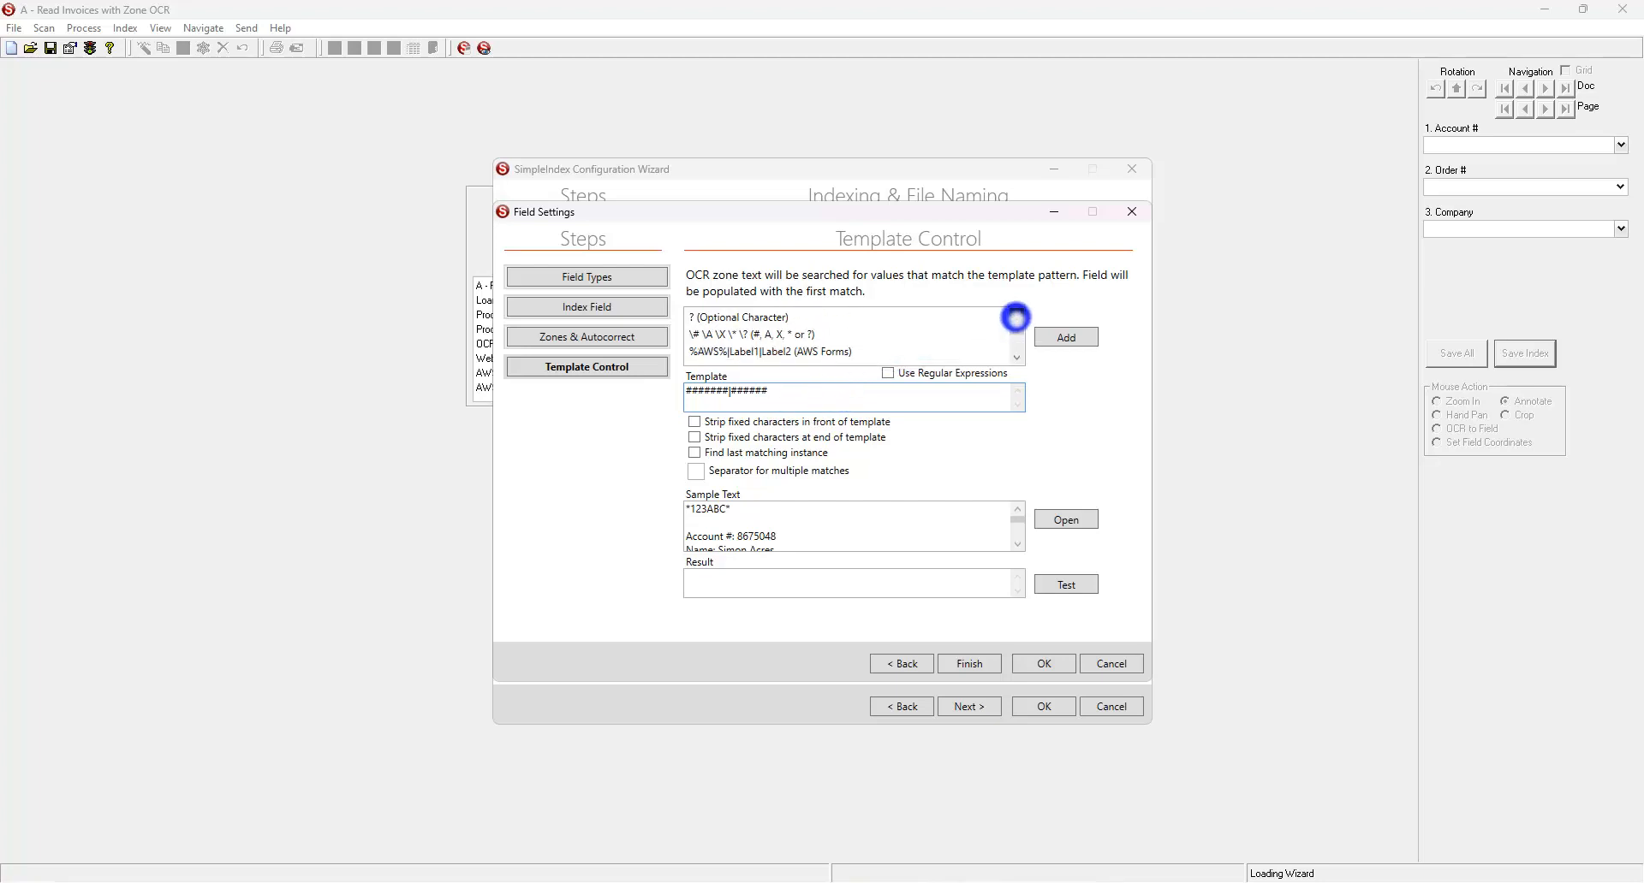
{"action": "scroll", "coordinate": [1016, 317], "scroll_direction": "up", "scroll_amount": 2}
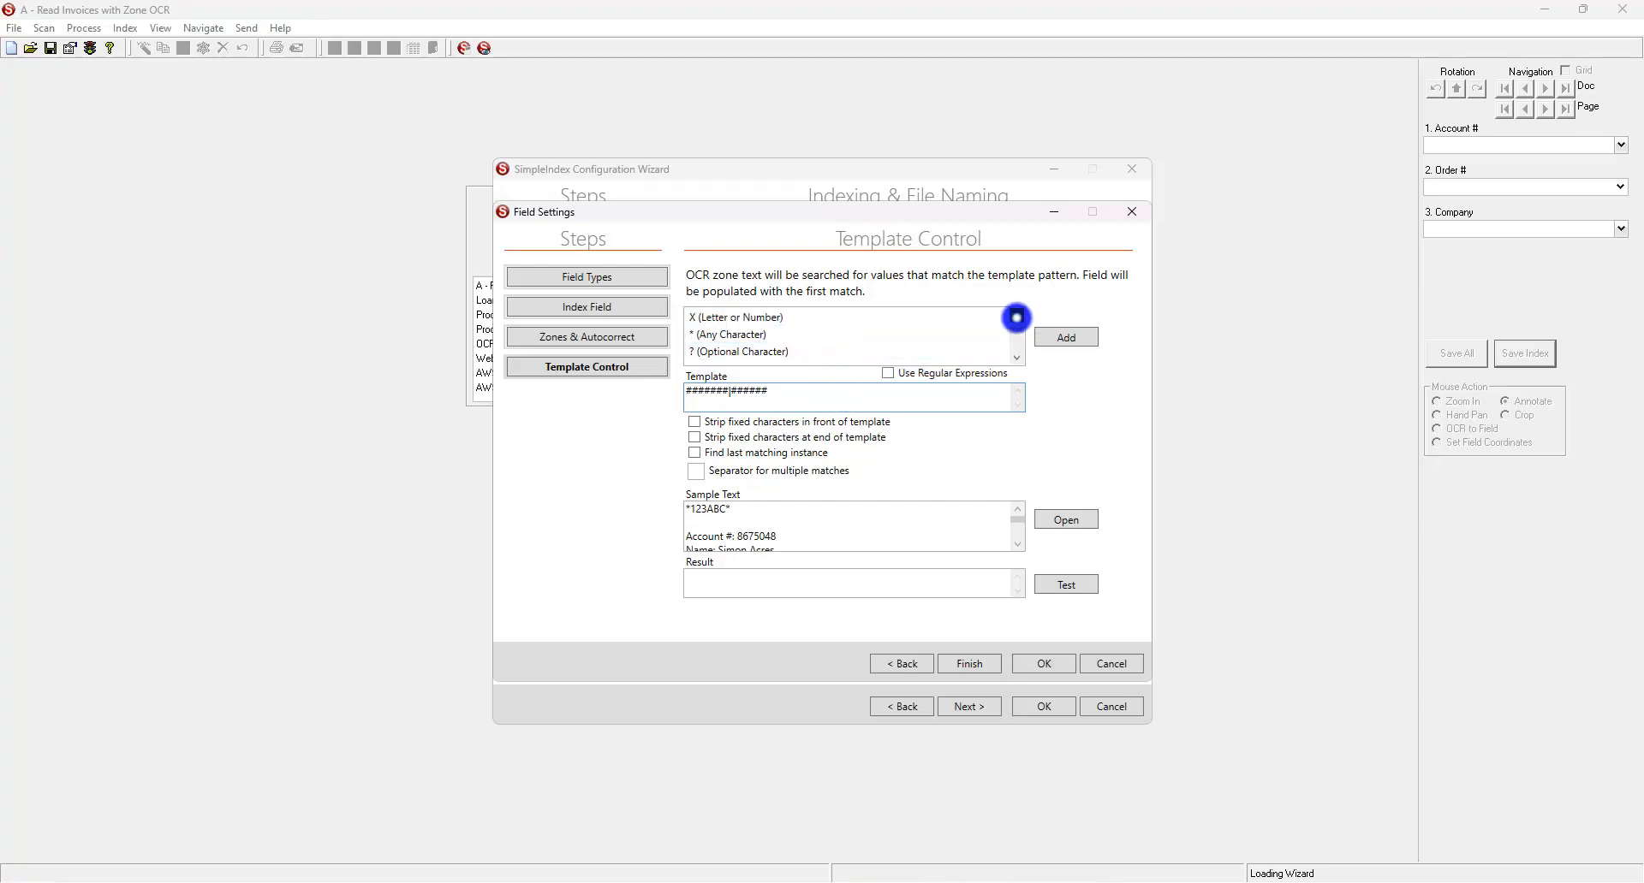
{"action": "scroll", "coordinate": [1016, 318], "scroll_direction": "up", "scroll_amount": 2}
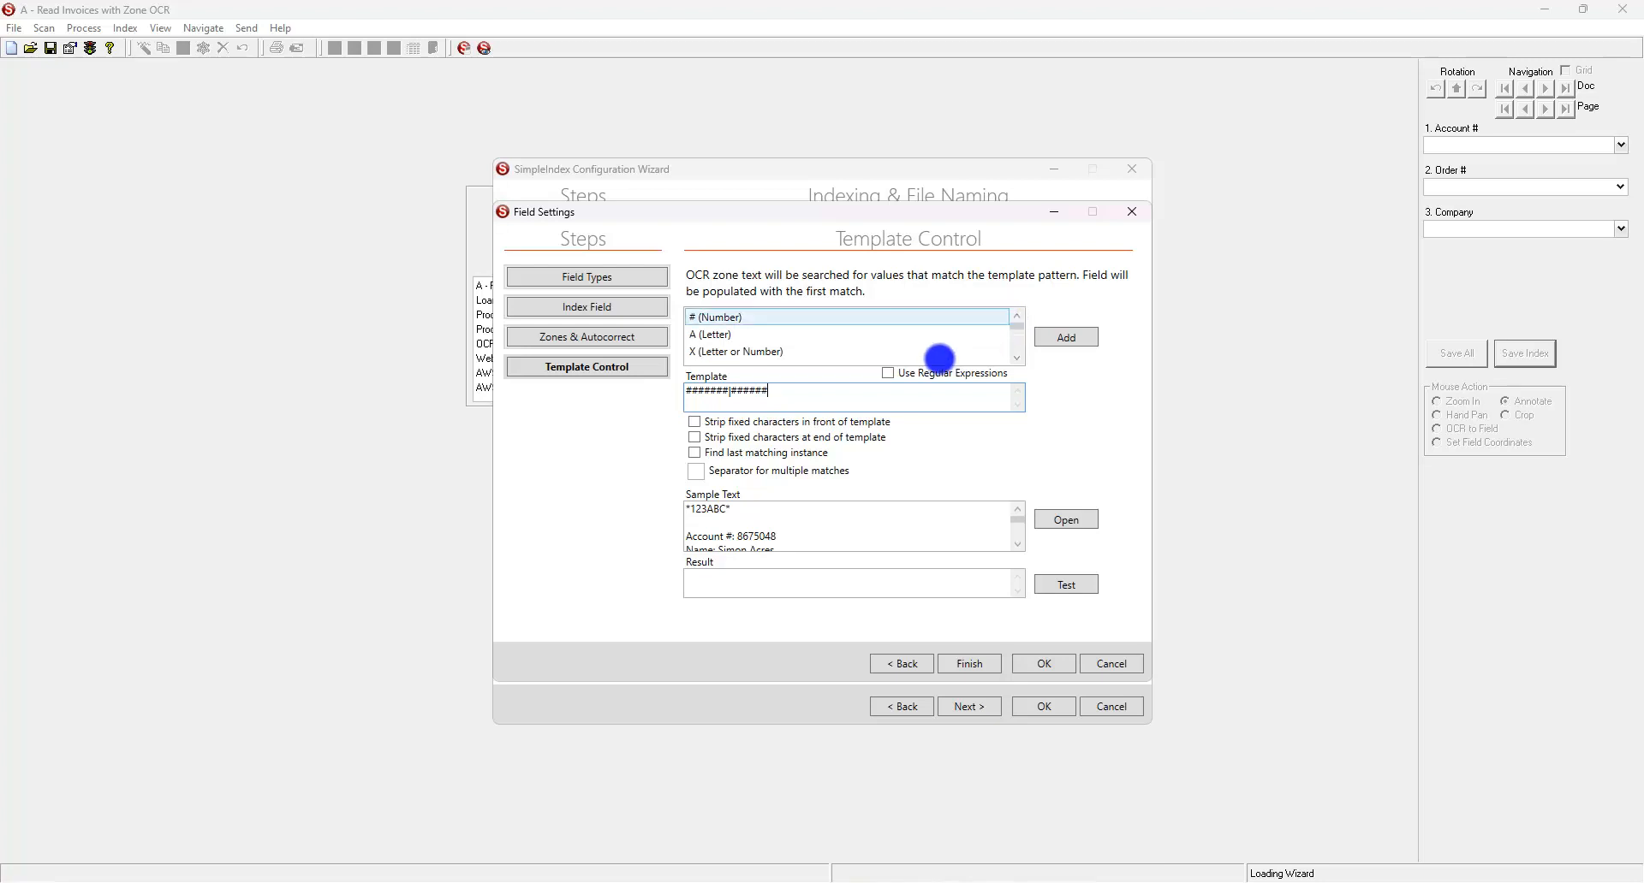
- Re-enter the |###### alternative in the Account # template, test the template against the sample text and accept the field settings
{"action": "left_click", "coordinate": [773, 392]}
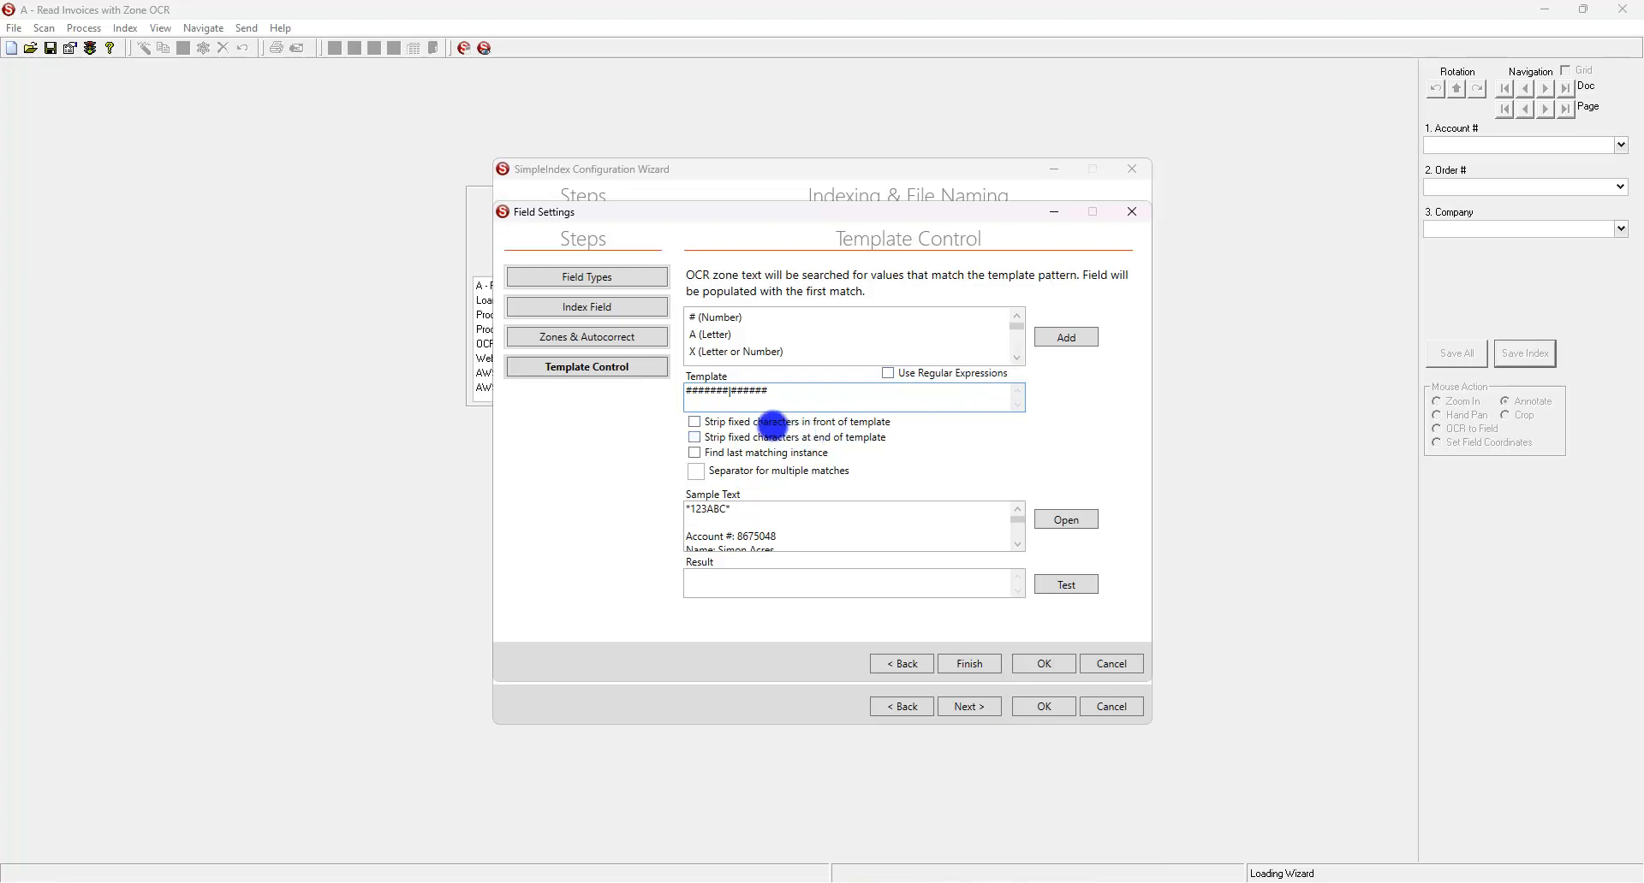
{"action": "left_click", "coordinate": [771, 396]}
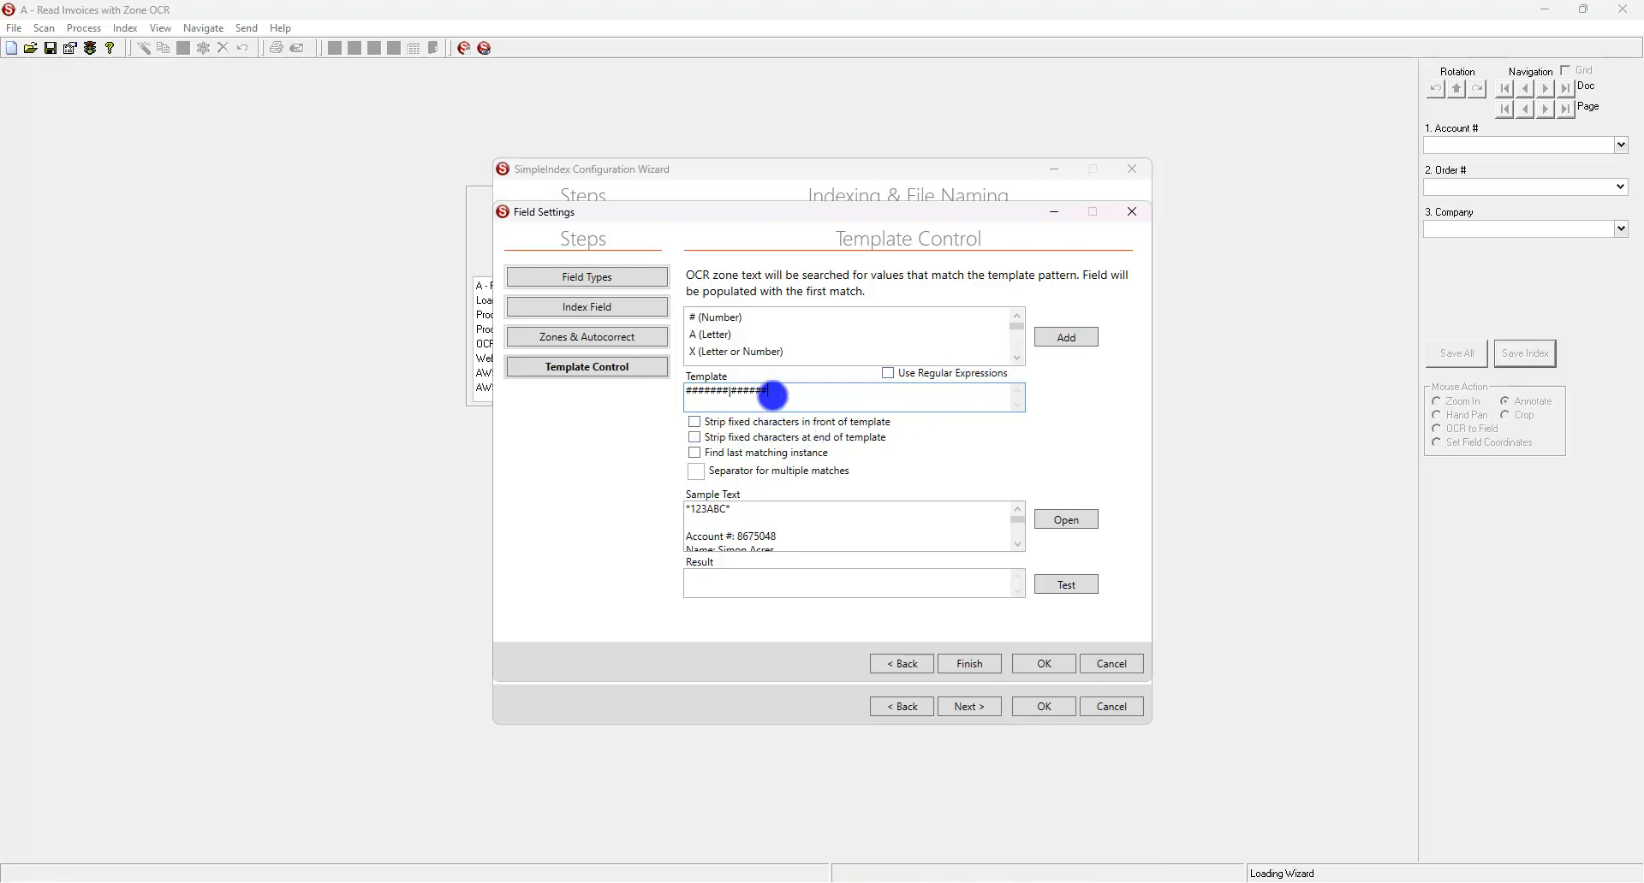
{"action": "left_click_drag", "start_coordinate": [770, 396], "coordinate": [721, 400]}
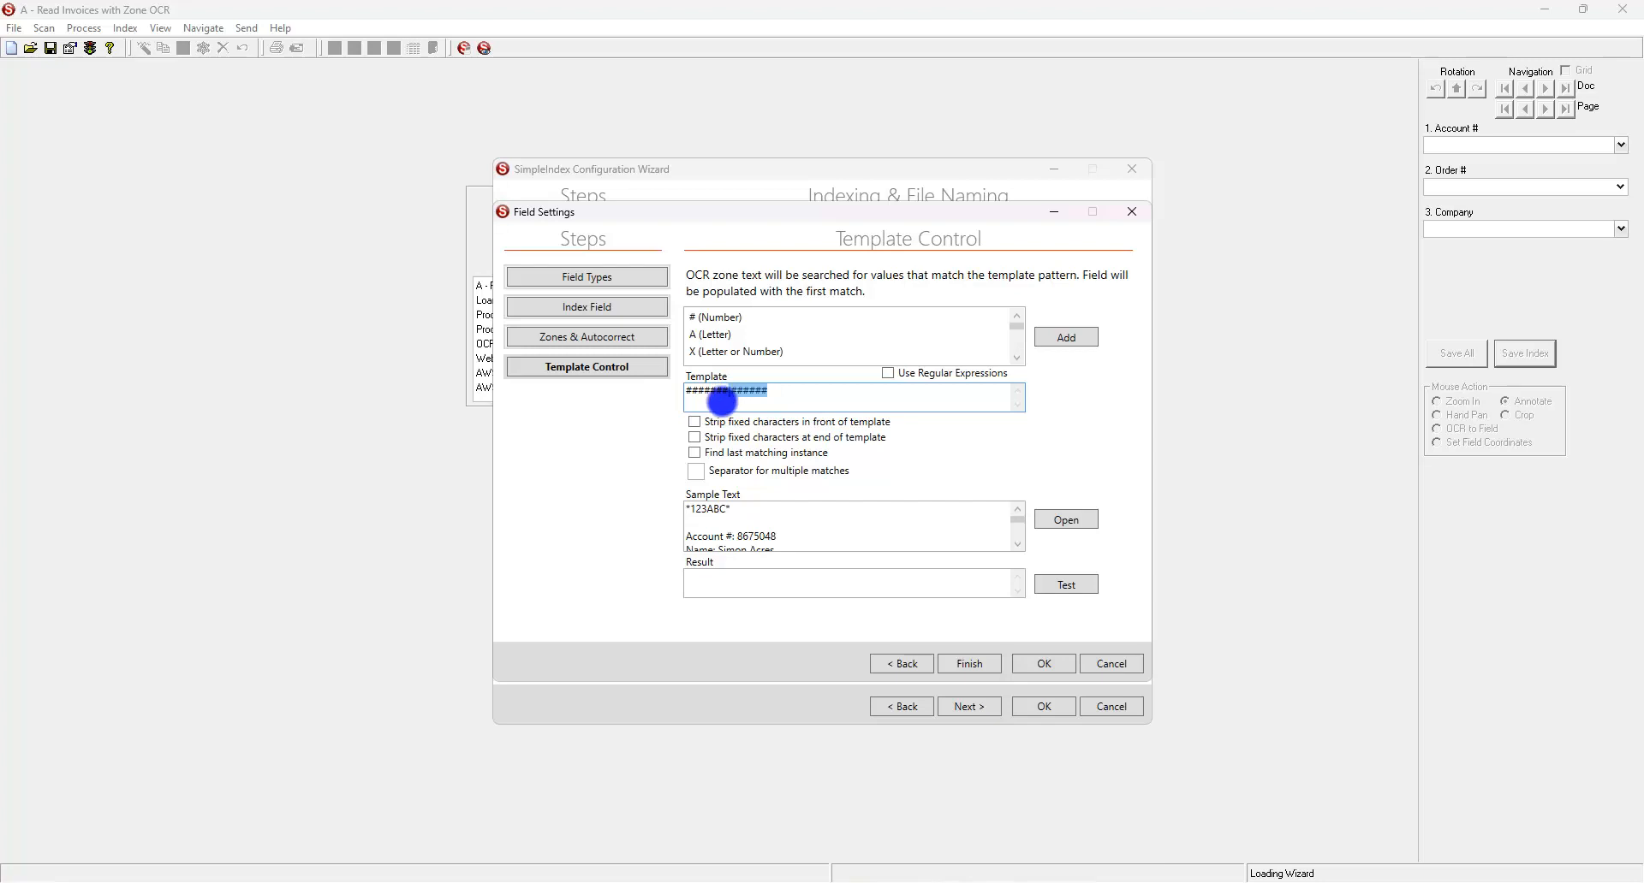
{"action": "key", "text": "Delete"}
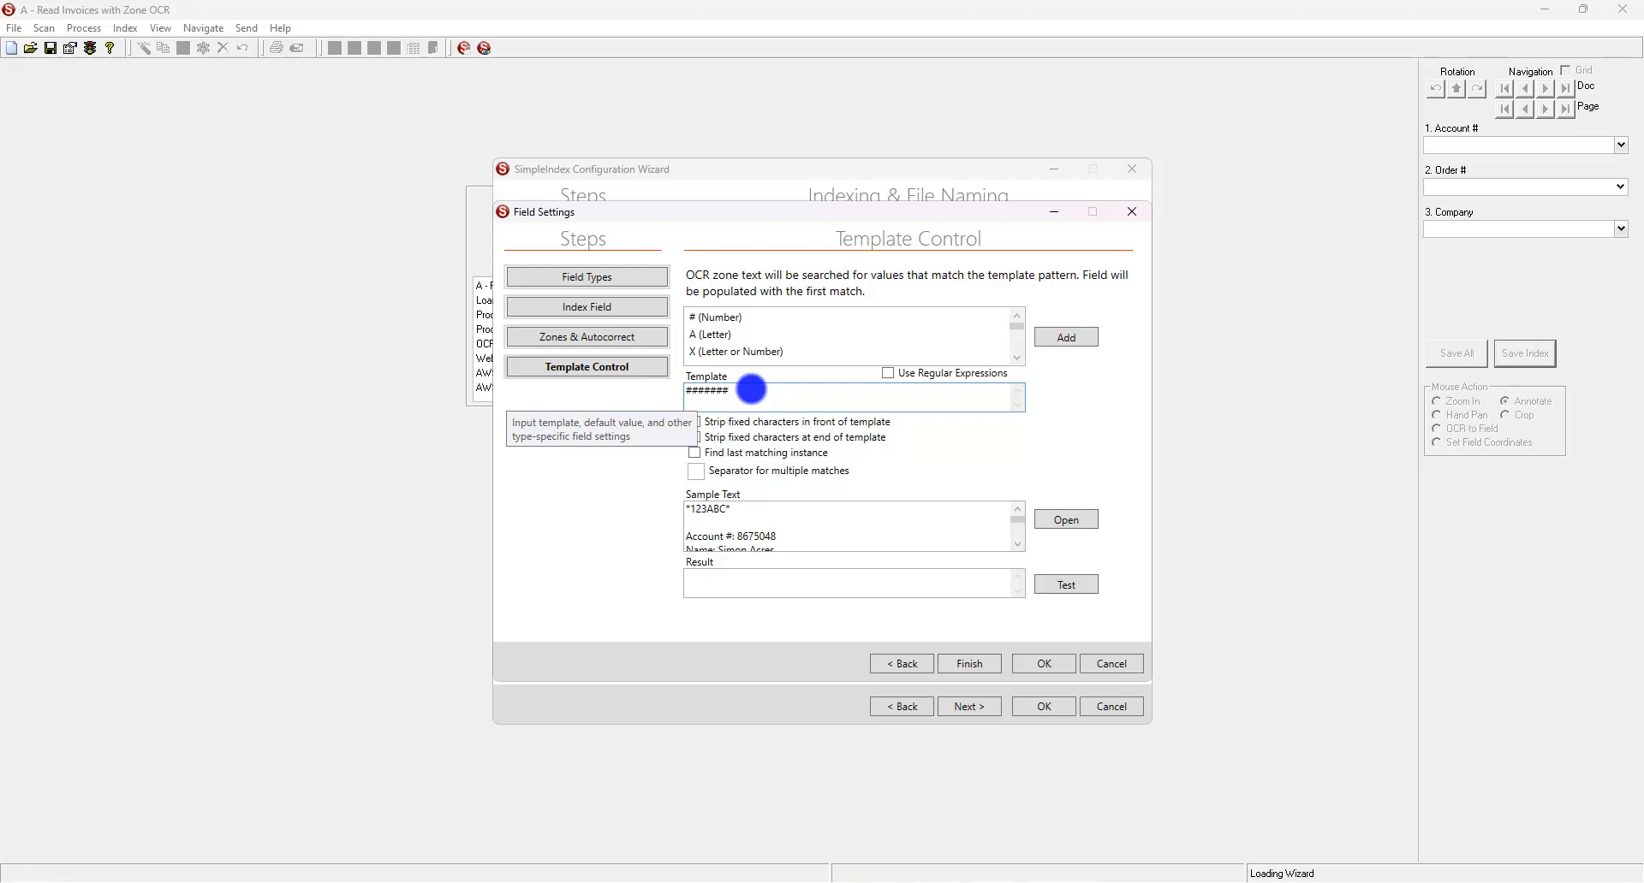
{"action": "type", "text": "|######"}
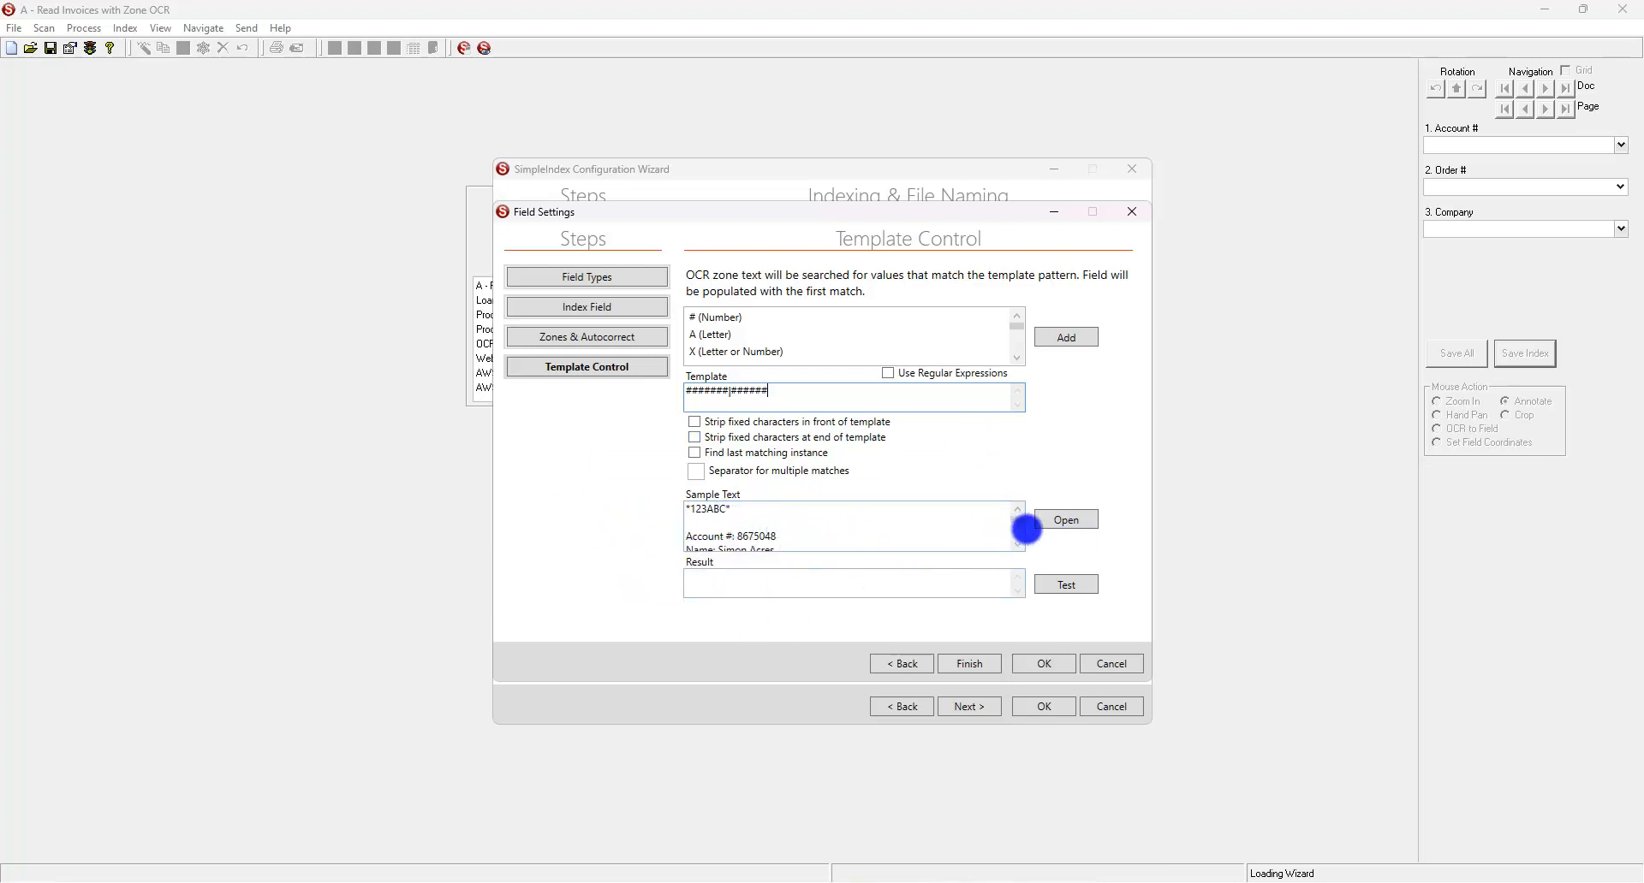
{"action": "left_click", "coordinate": [1042, 582]}
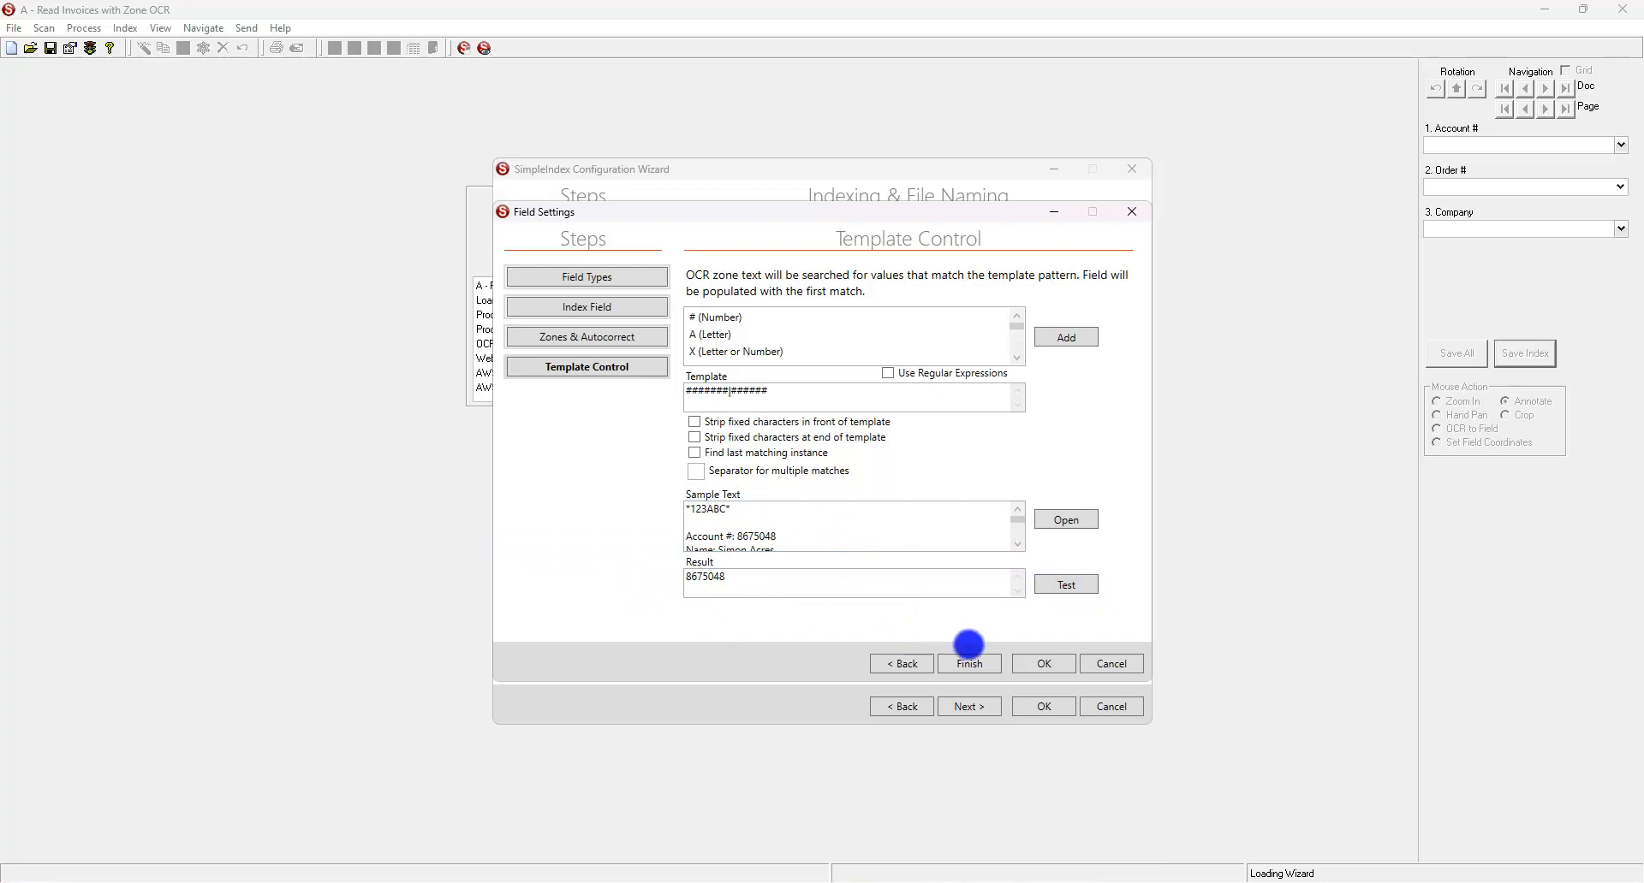
{"action": "left_click", "coordinate": [1044, 661]}
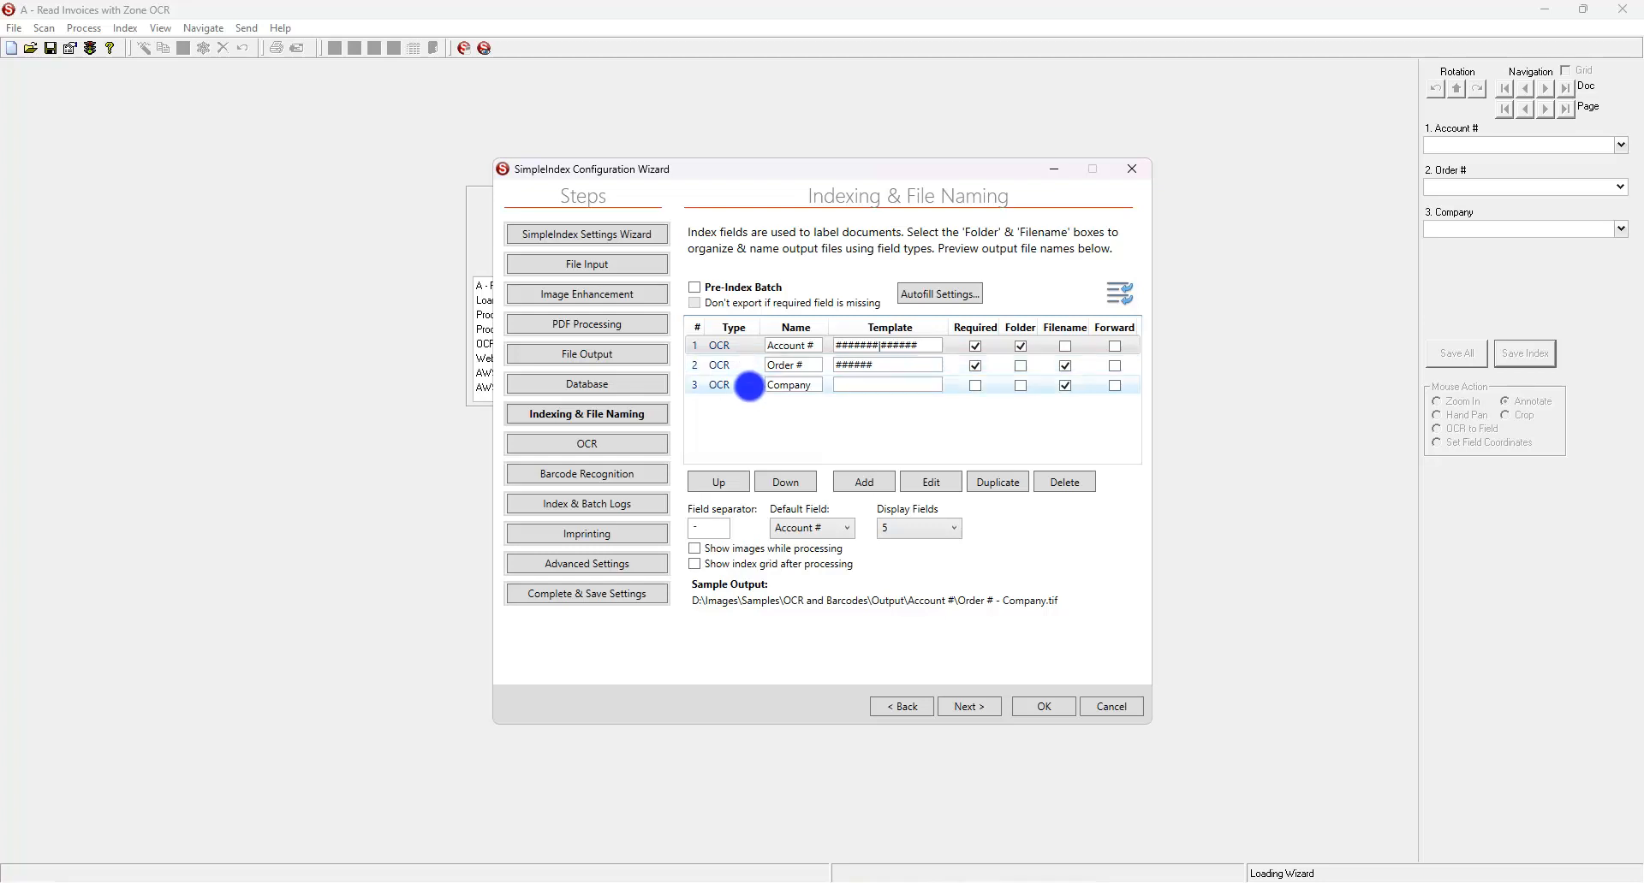
- Open the Company index field for editing and go through to its zone and autocorrect settings
{"action": "left_click", "coordinate": [749, 386]}
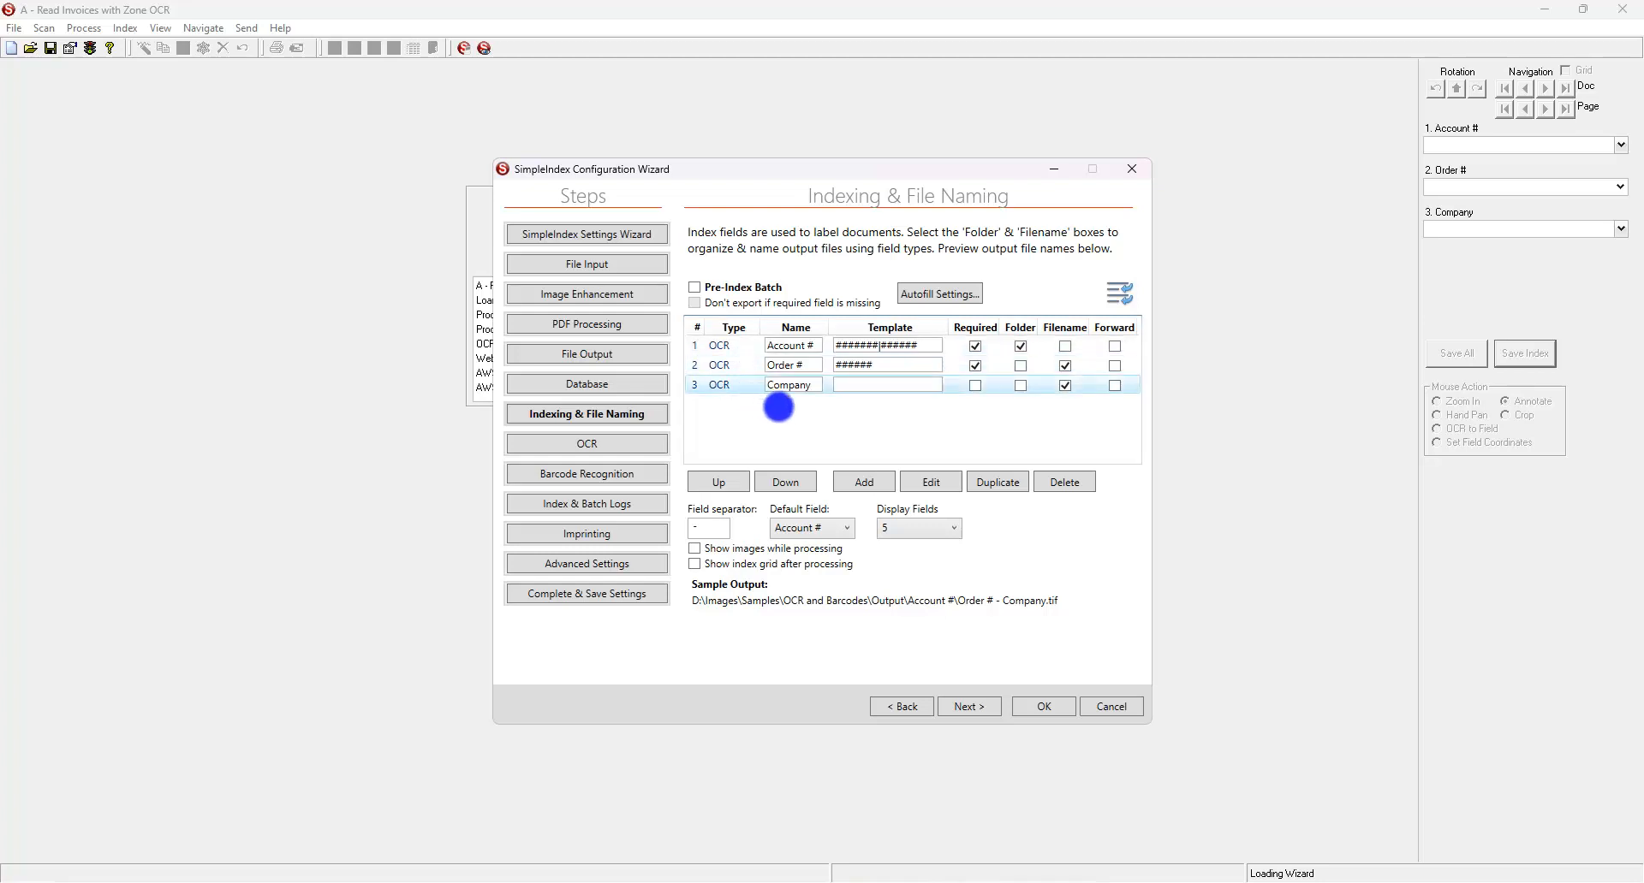
{"action": "left_click", "coordinate": [946, 484]}
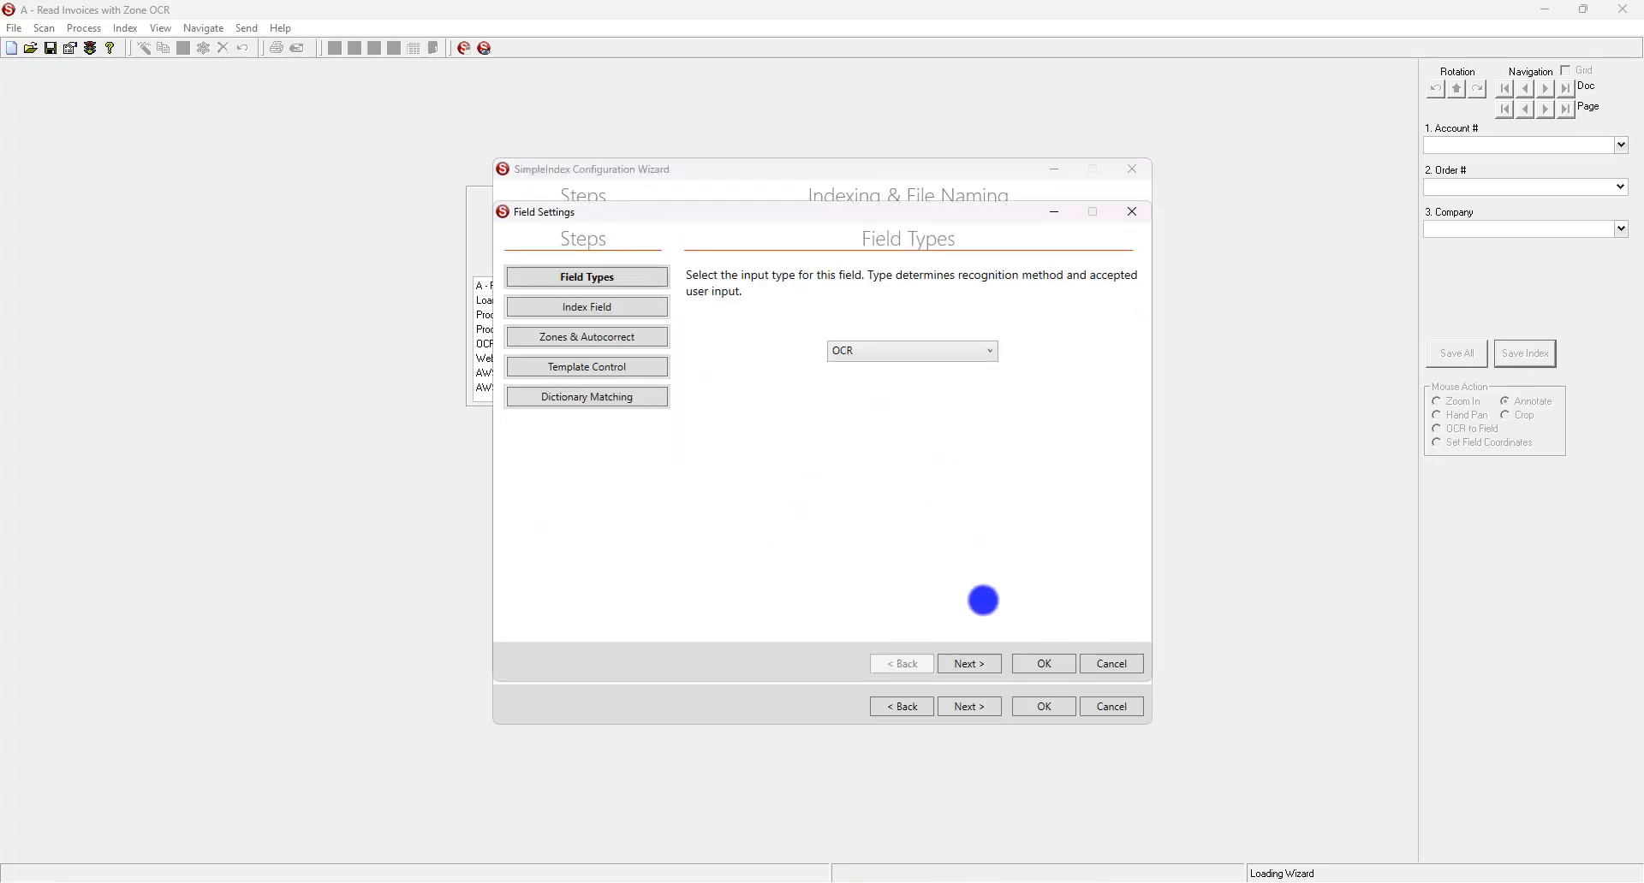
{"action": "left_click", "coordinate": [976, 664]}
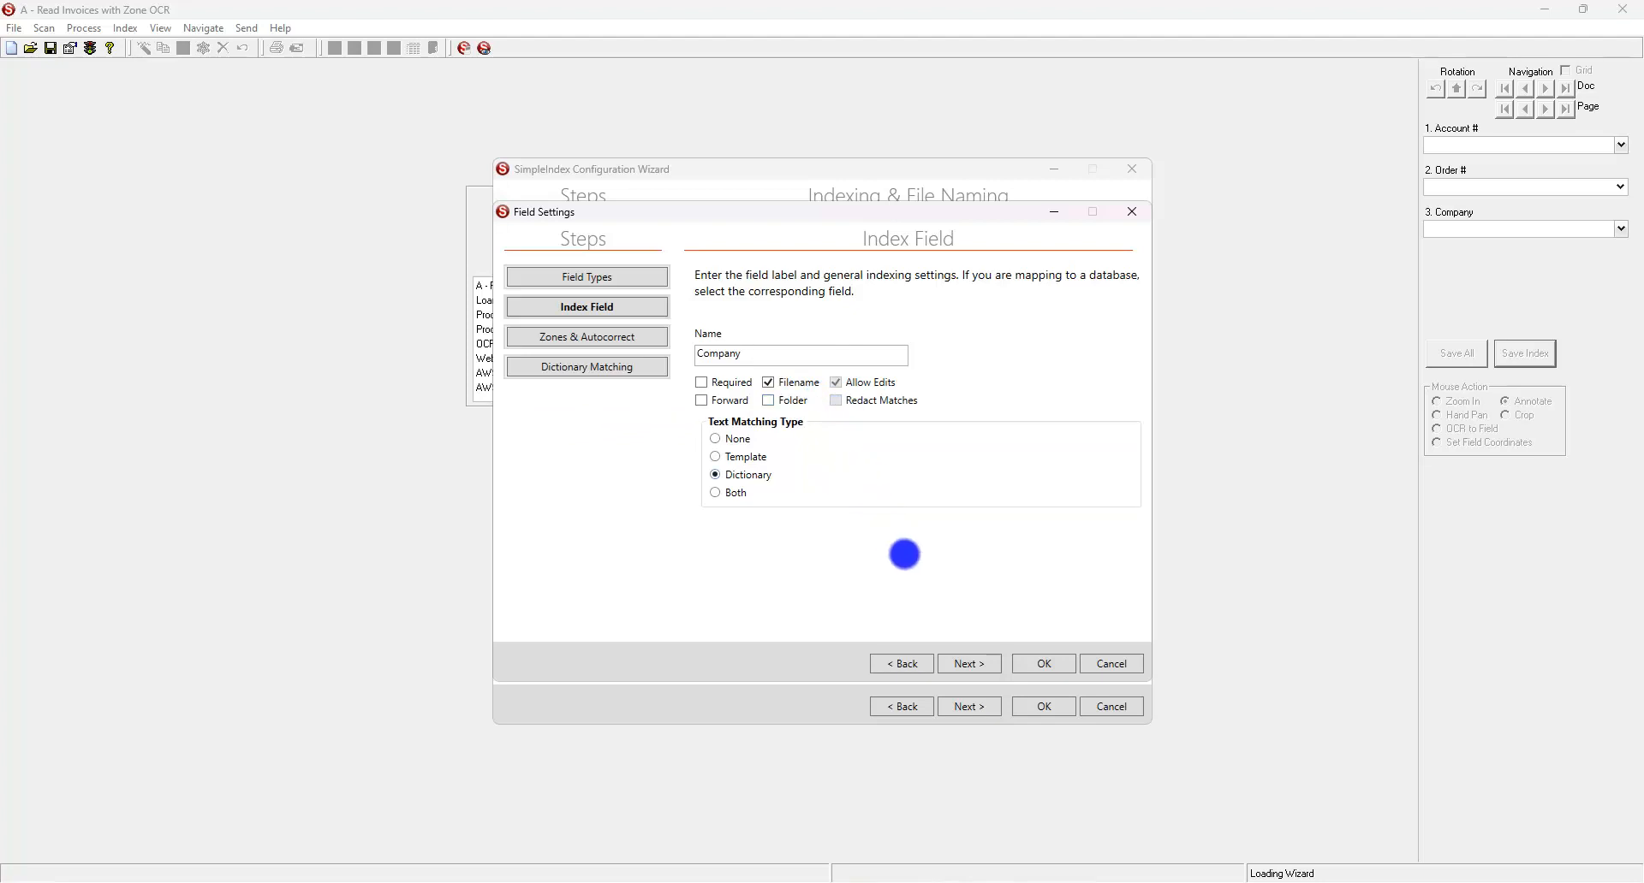
{"action": "left_click", "coordinate": [965, 662]}
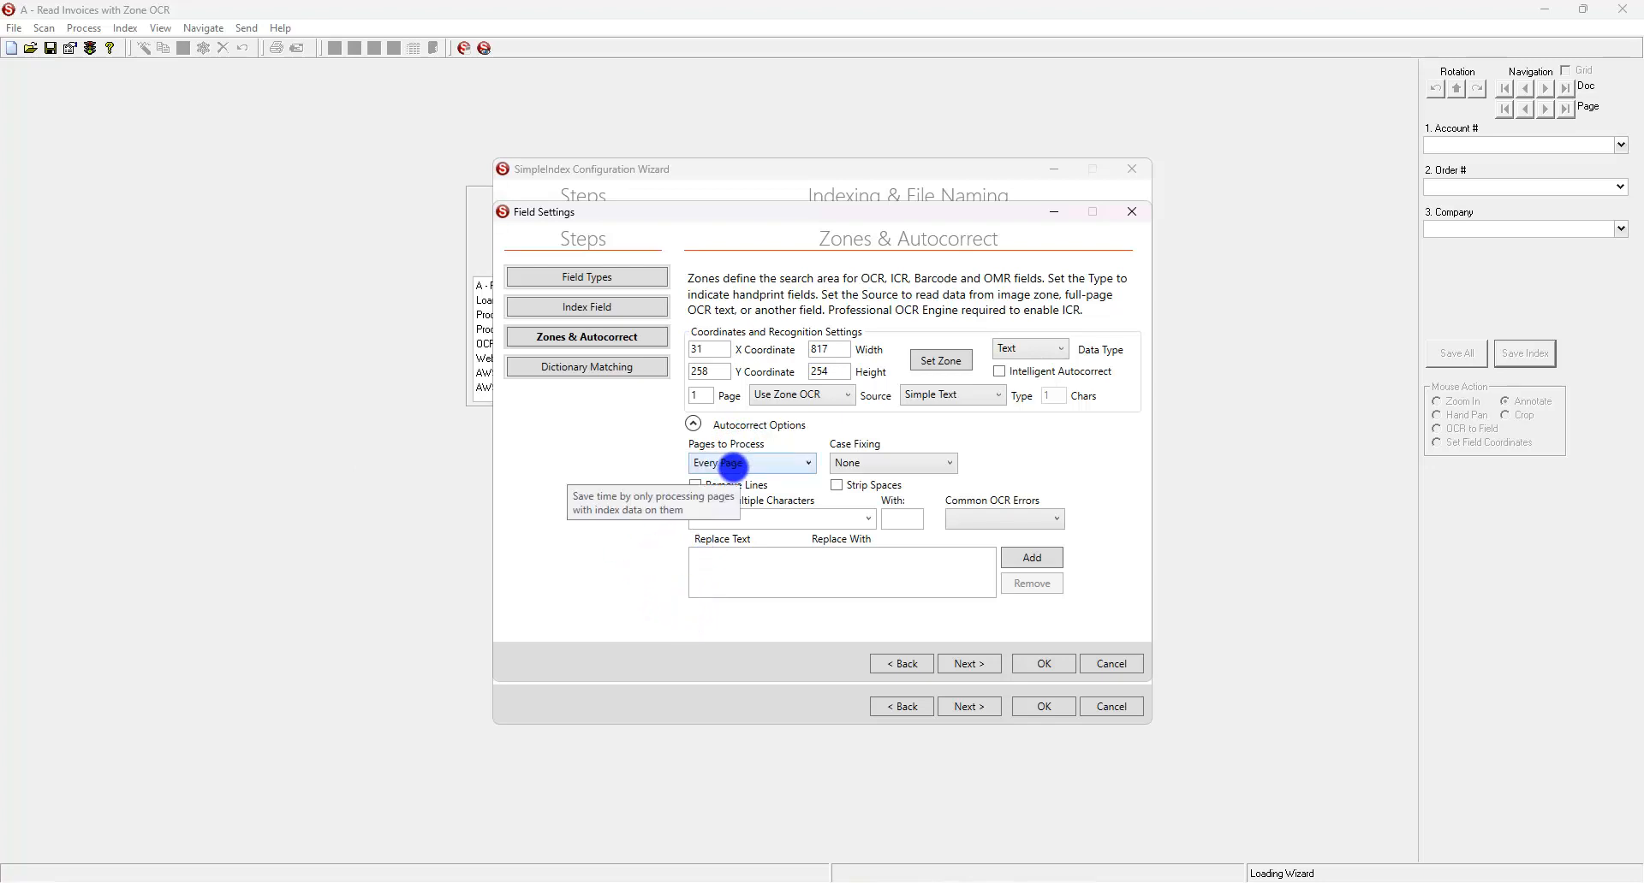
- Examine the page-processing choices and the multiple-character replacement sets in the Company field's autocorrect options
{"action": "left_click", "coordinate": [733, 466]}
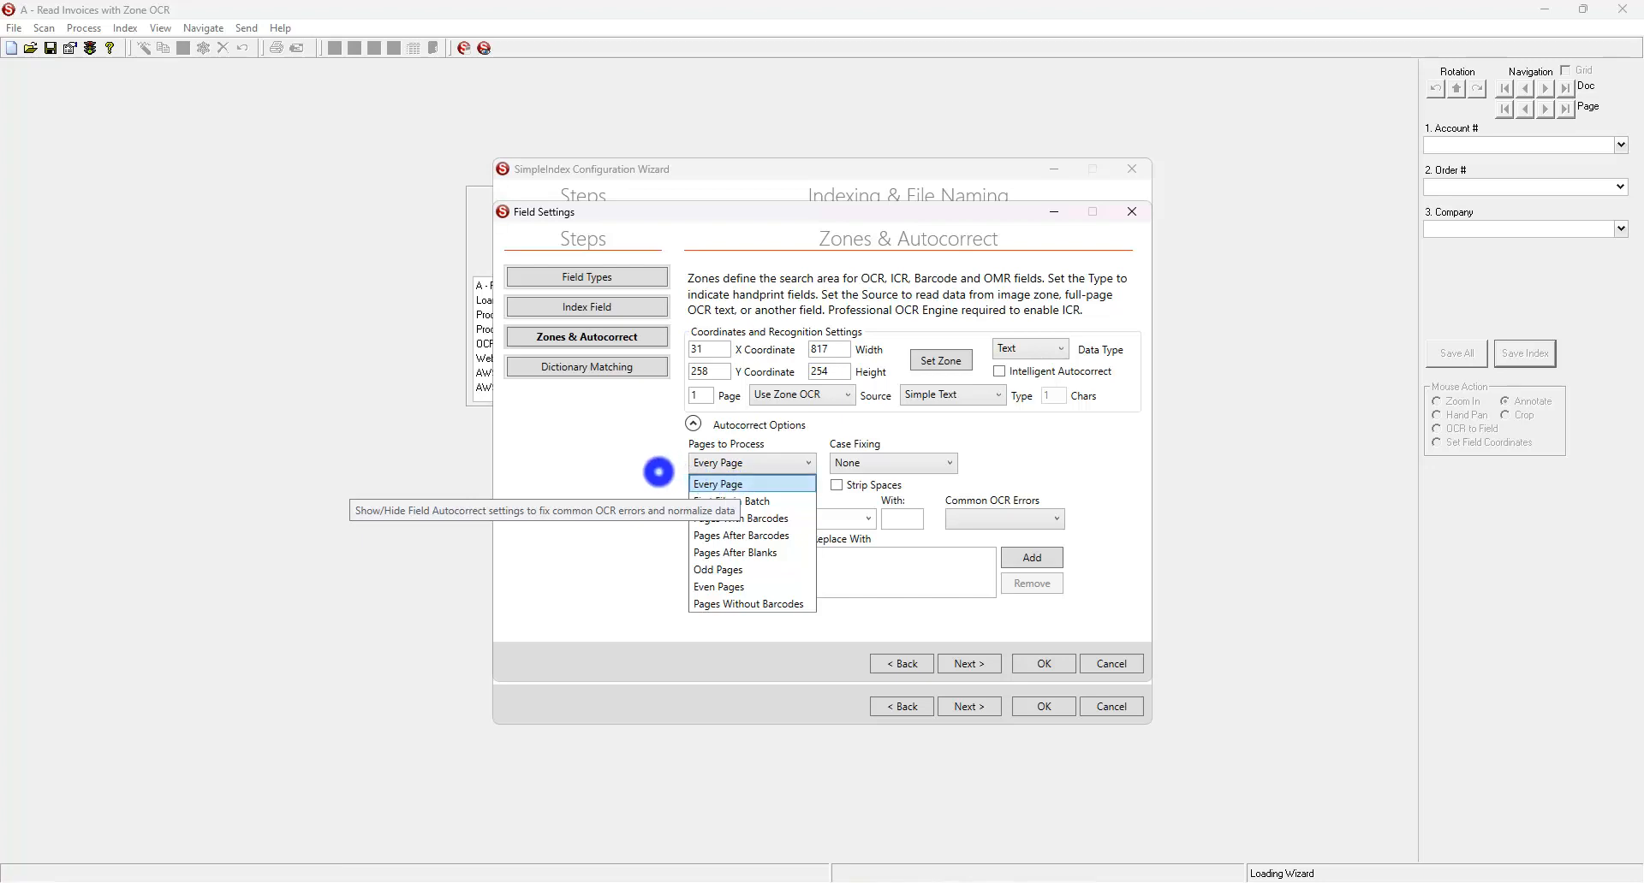
{"action": "left_click", "coordinate": [658, 472]}
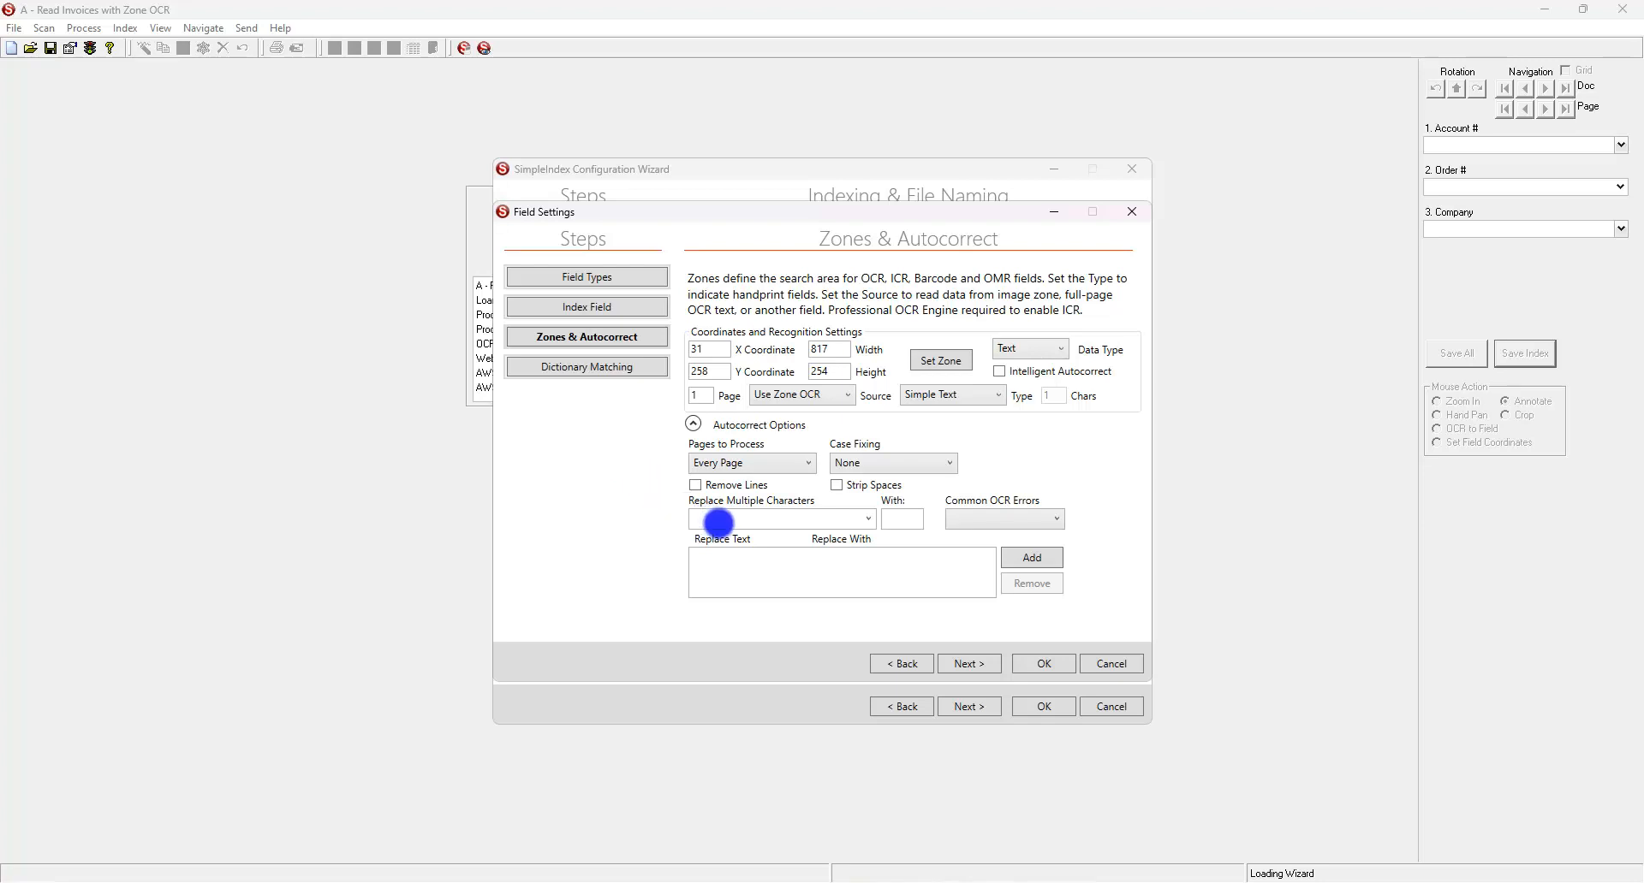
{"action": "left_click", "coordinate": [869, 516]}
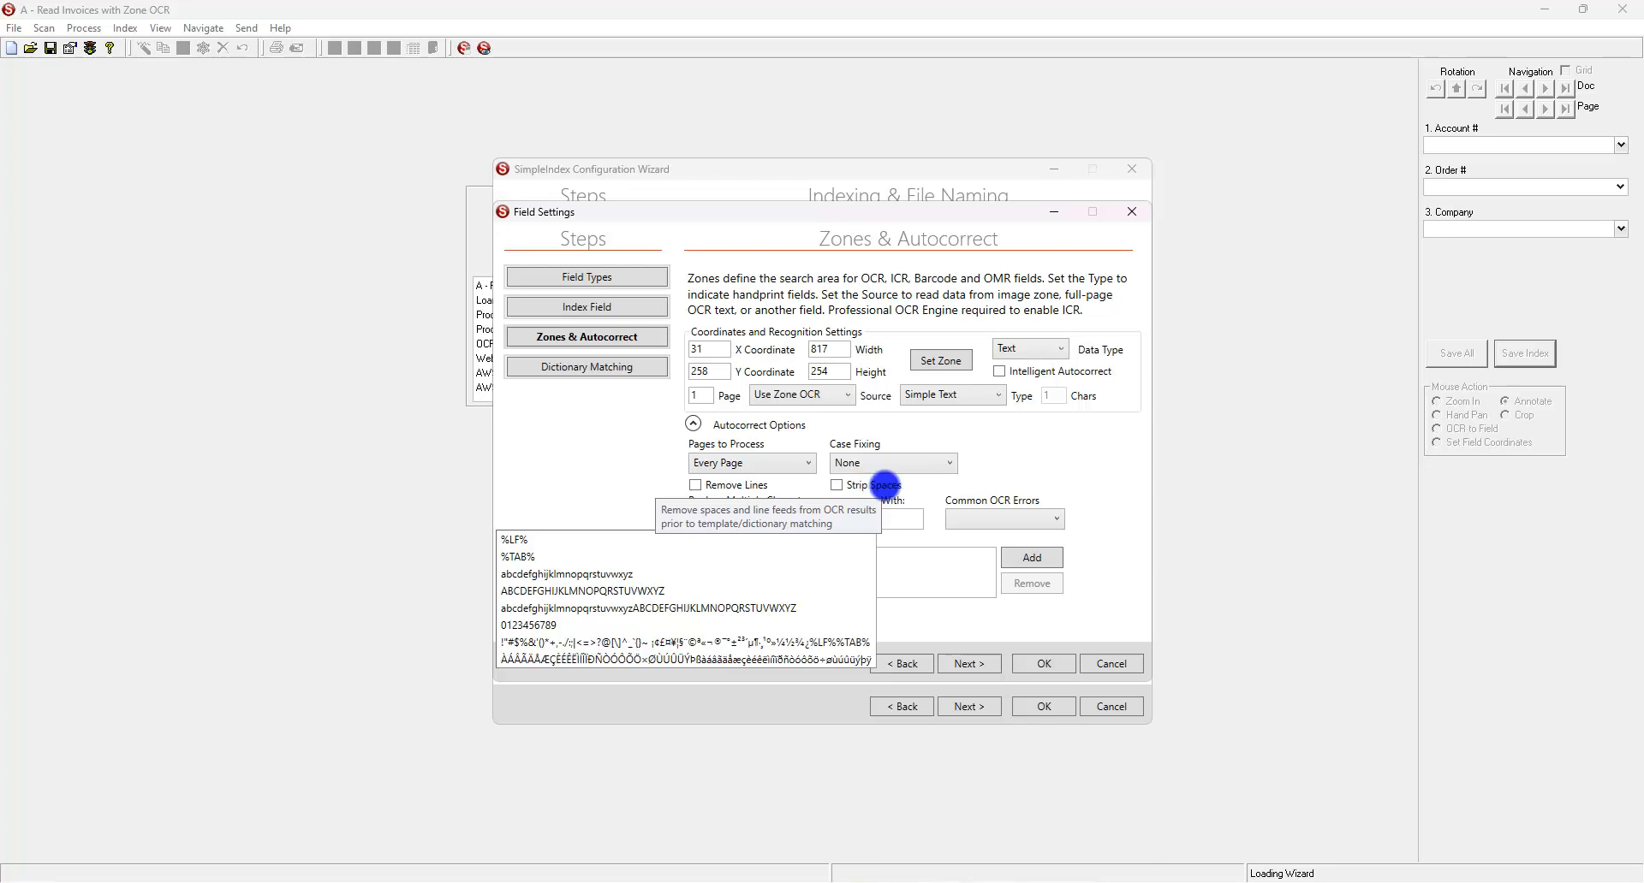
{"action": "left_click", "coordinate": [1069, 473]}
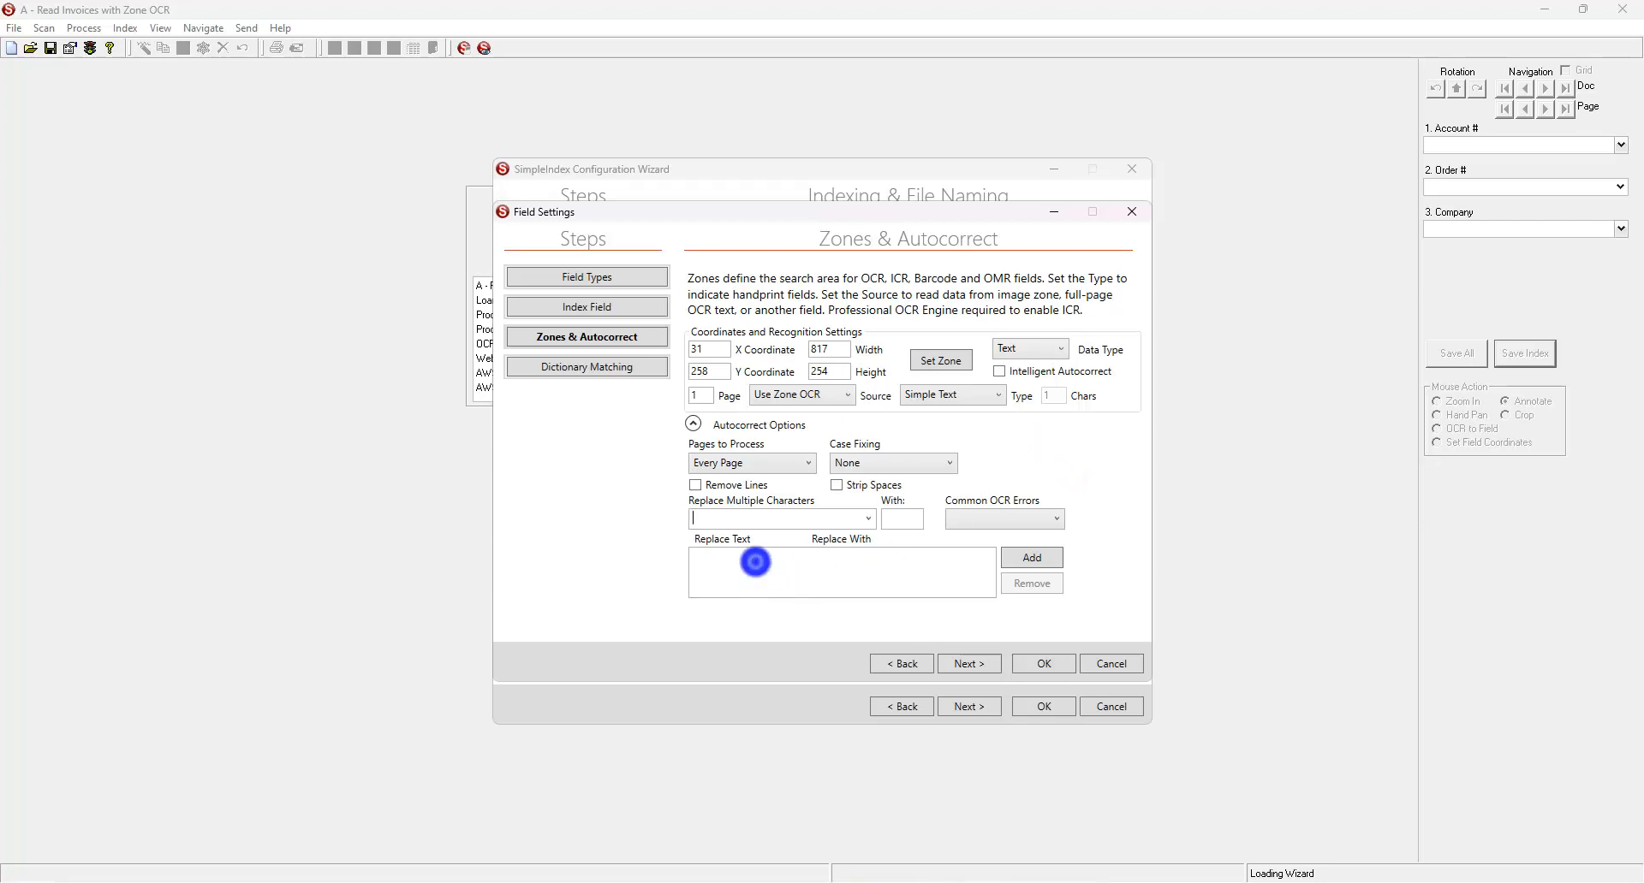
- Add an autocorrect rule to the Company field that replaces S with 5
{"action": "left_click", "coordinate": [1015, 558]}
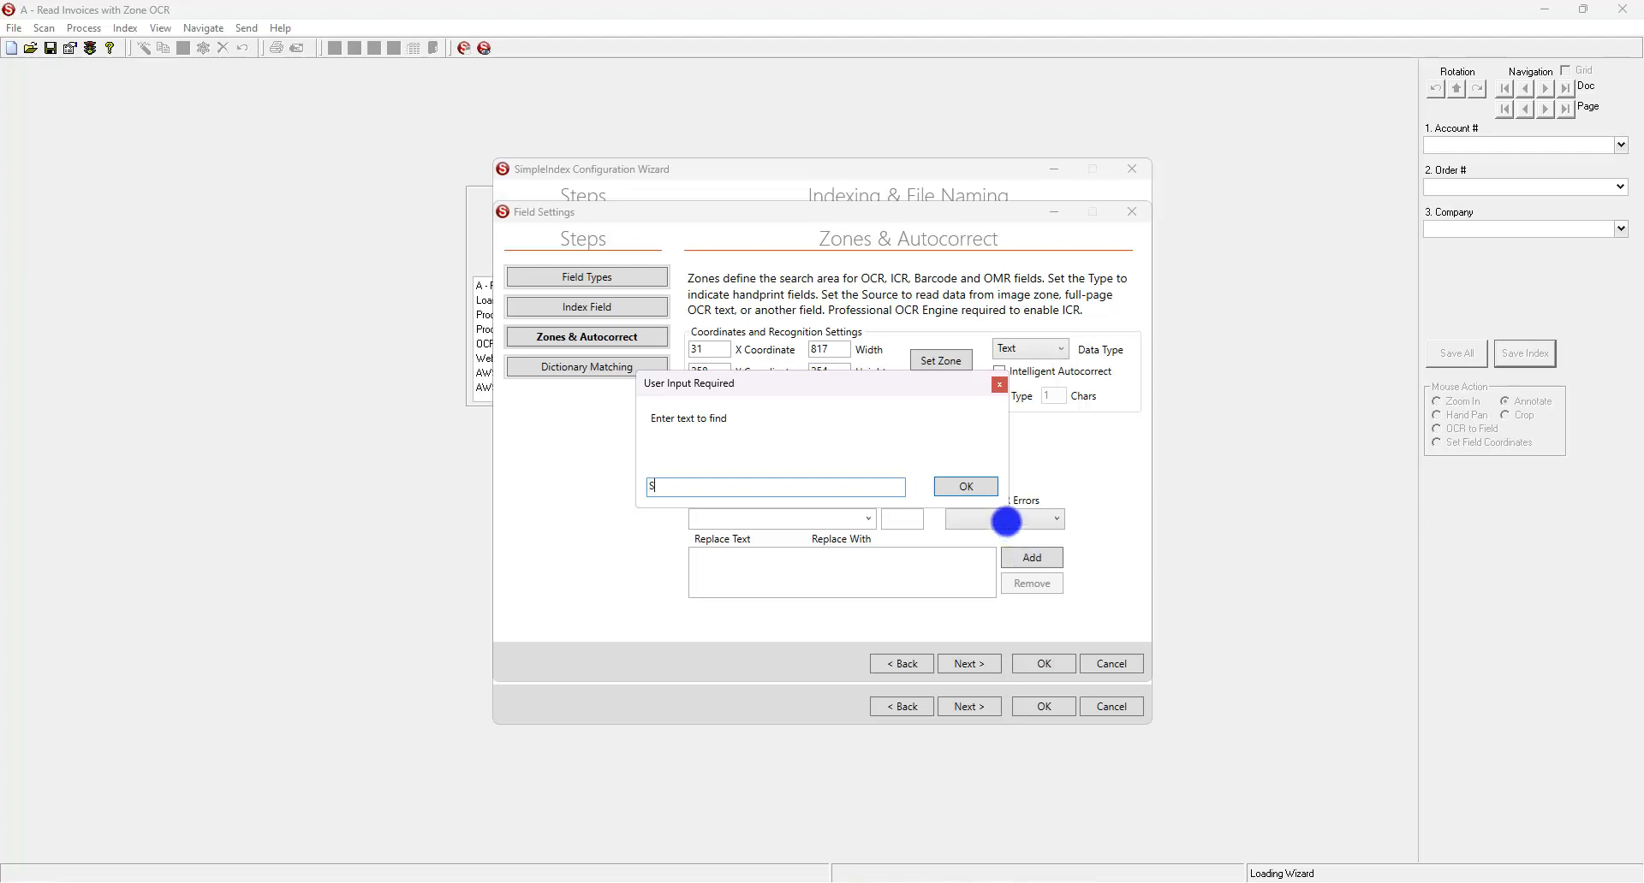
{"action": "left_click", "coordinate": [976, 486]}
{"action": "type", "text": "5"}
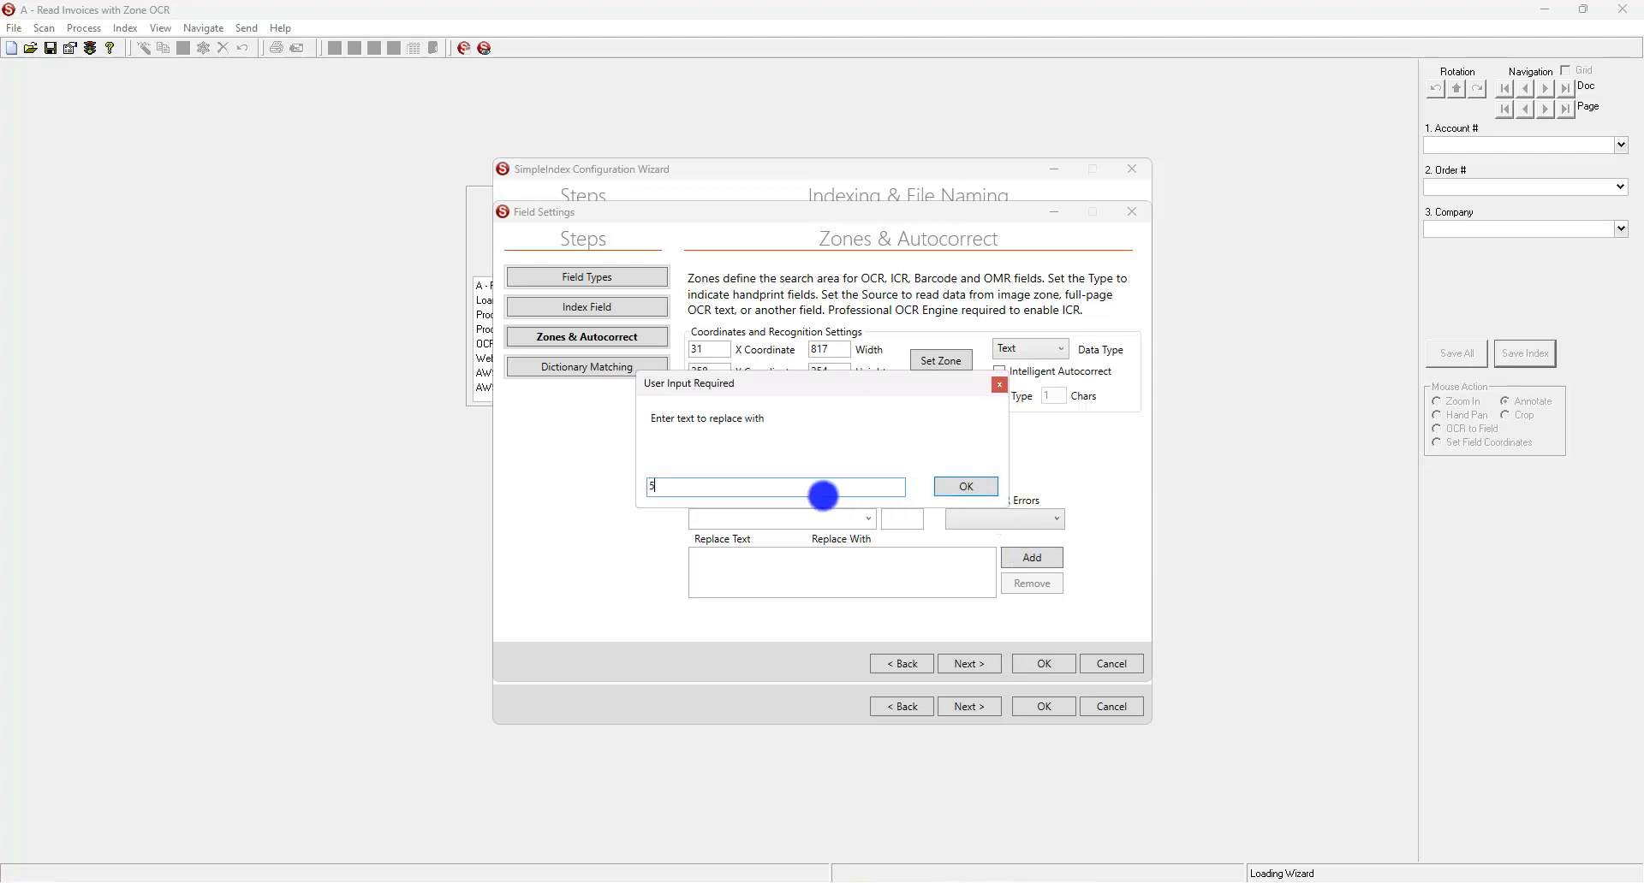
{"action": "left_click", "coordinate": [955, 487]}
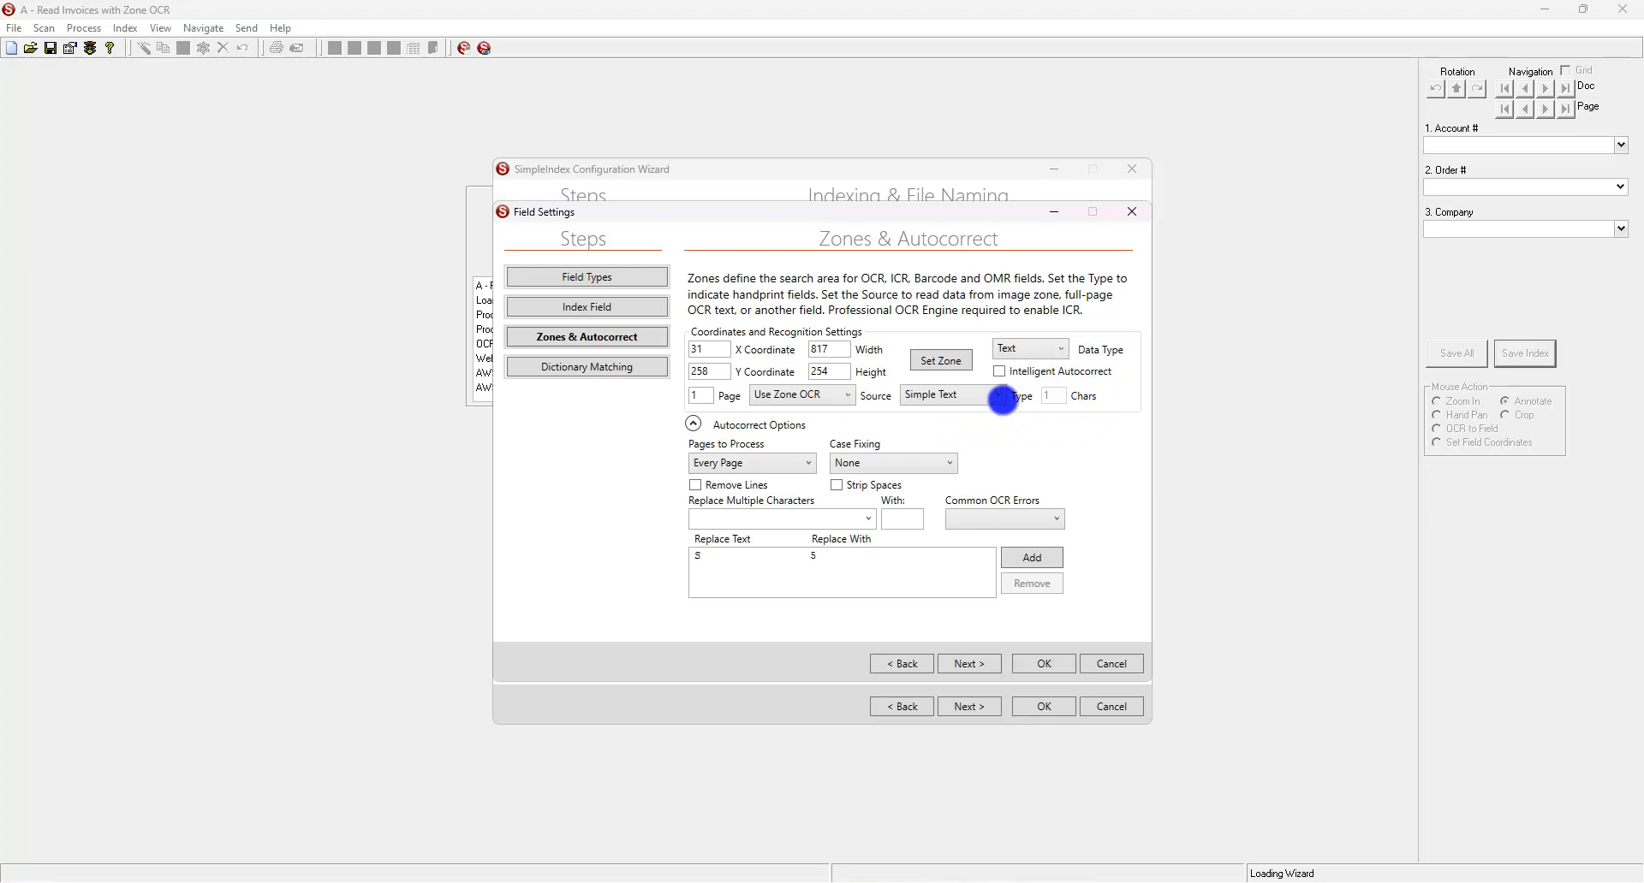
- Examine the recognition types and data types available for the Company field's OCR zone
{"action": "left_click", "coordinate": [1000, 396]}
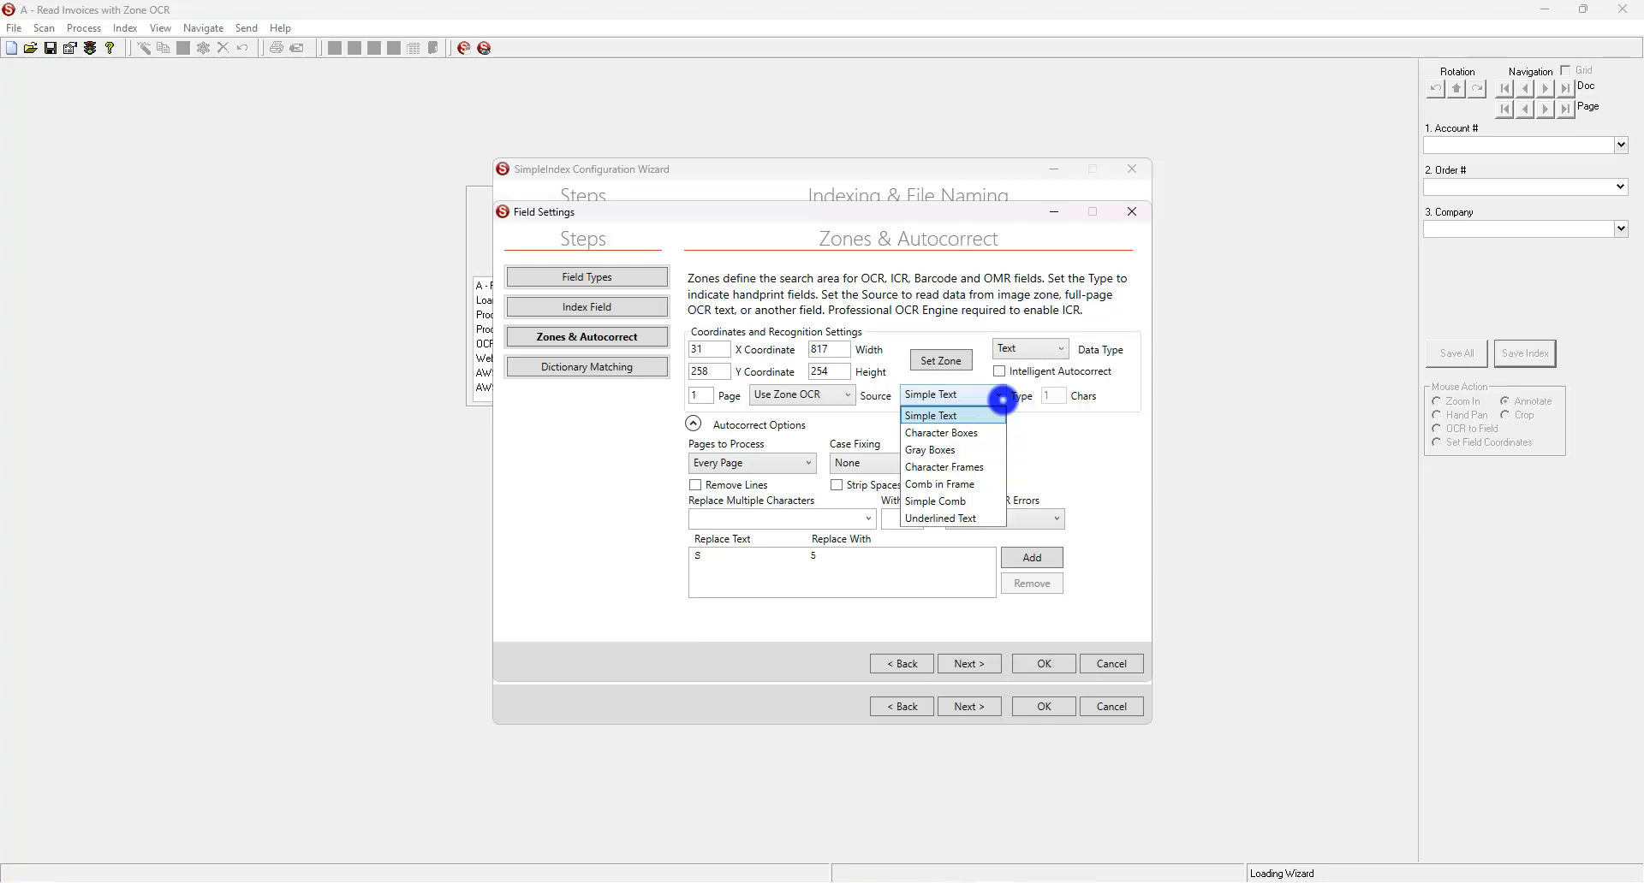
{"action": "left_click", "coordinate": [1002, 399]}
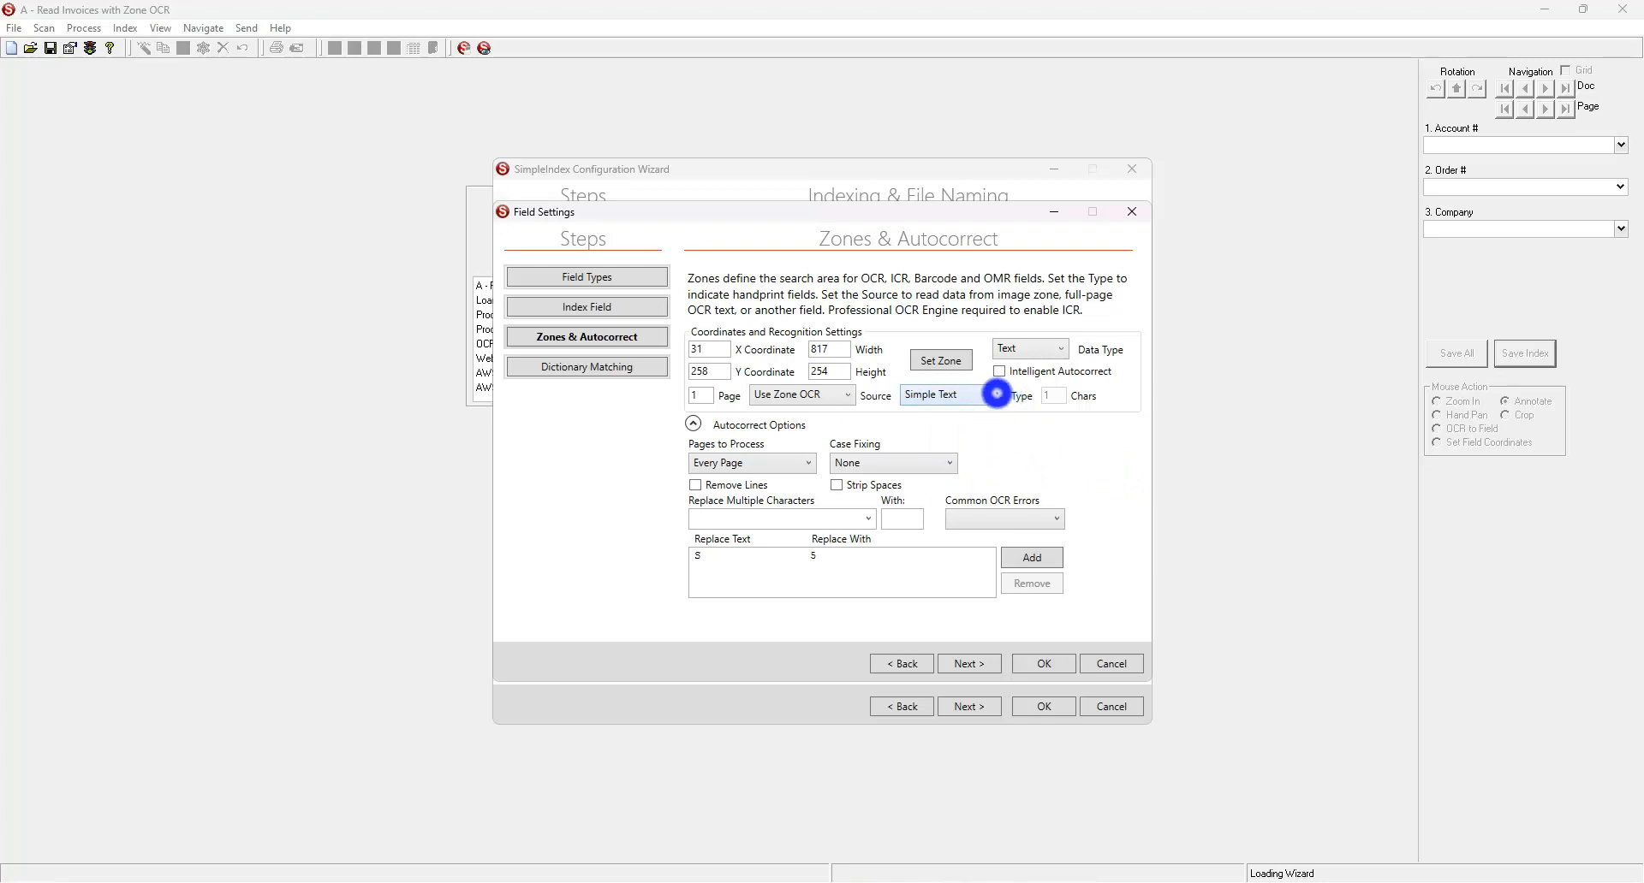
{"action": "left_click", "coordinate": [996, 393]}
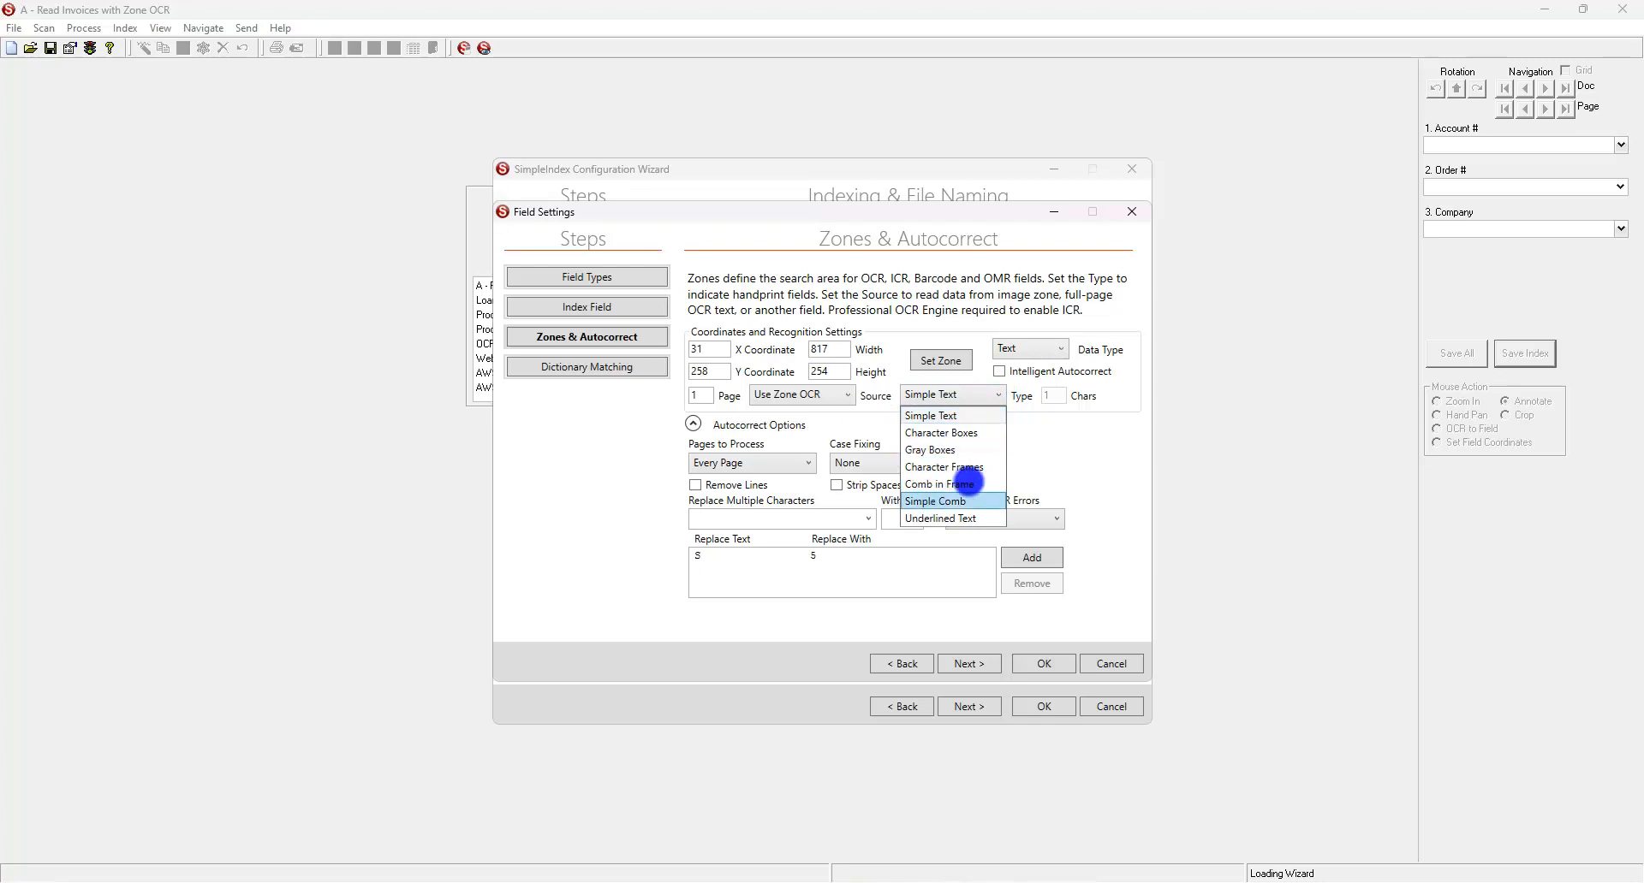
{"action": "left_click", "coordinate": [1030, 449]}
{"action": "left_click", "coordinate": [1060, 350]}
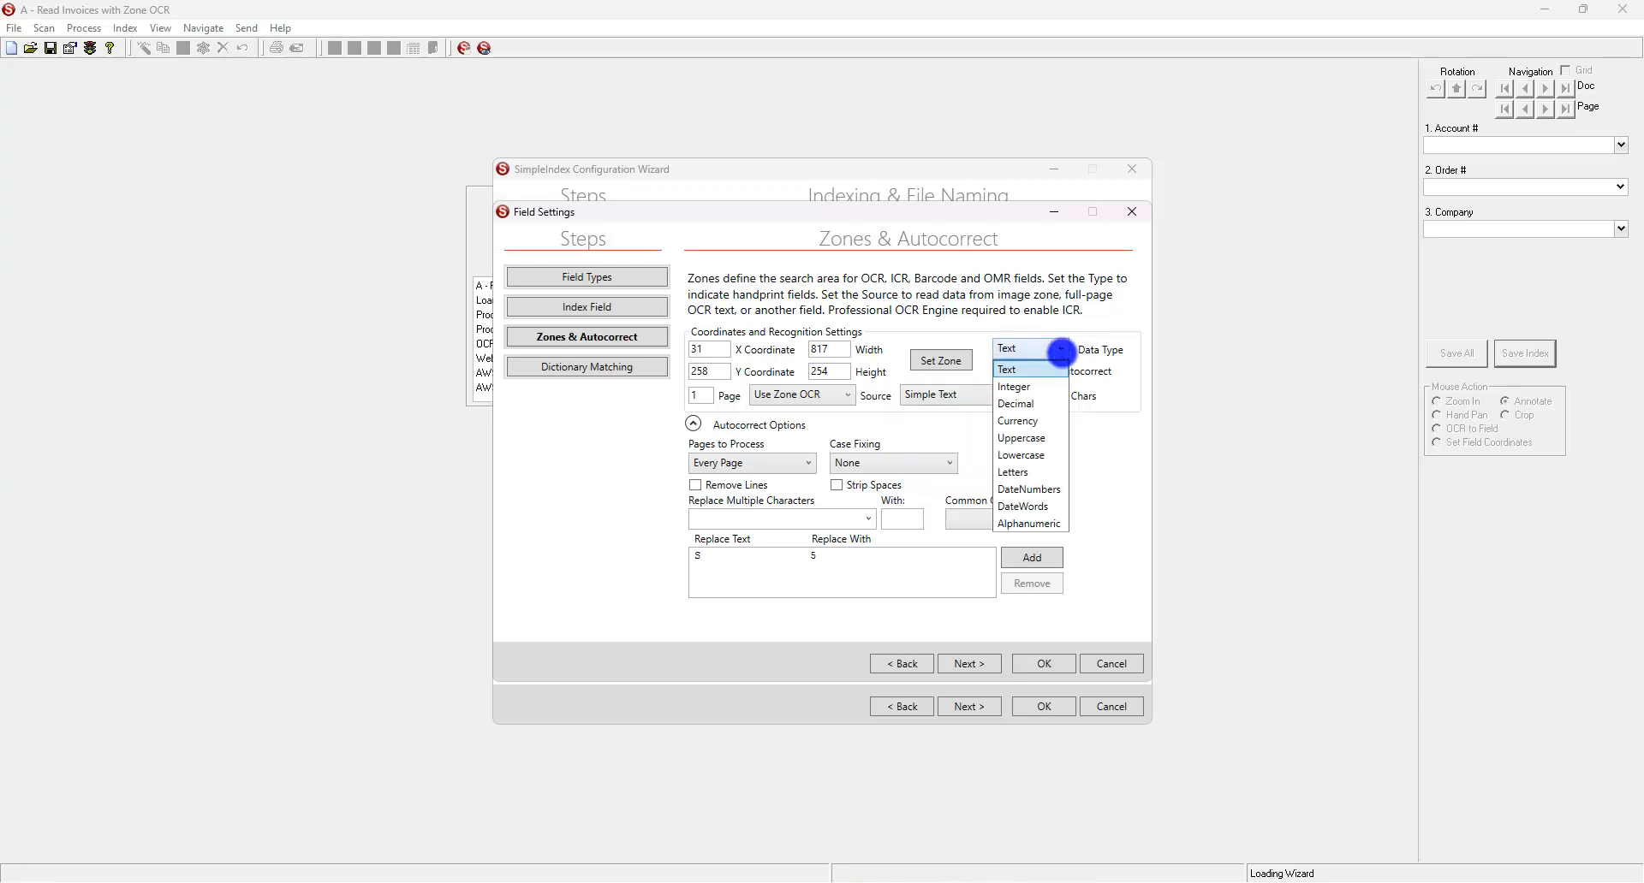
{"action": "left_click", "coordinate": [1062, 352]}
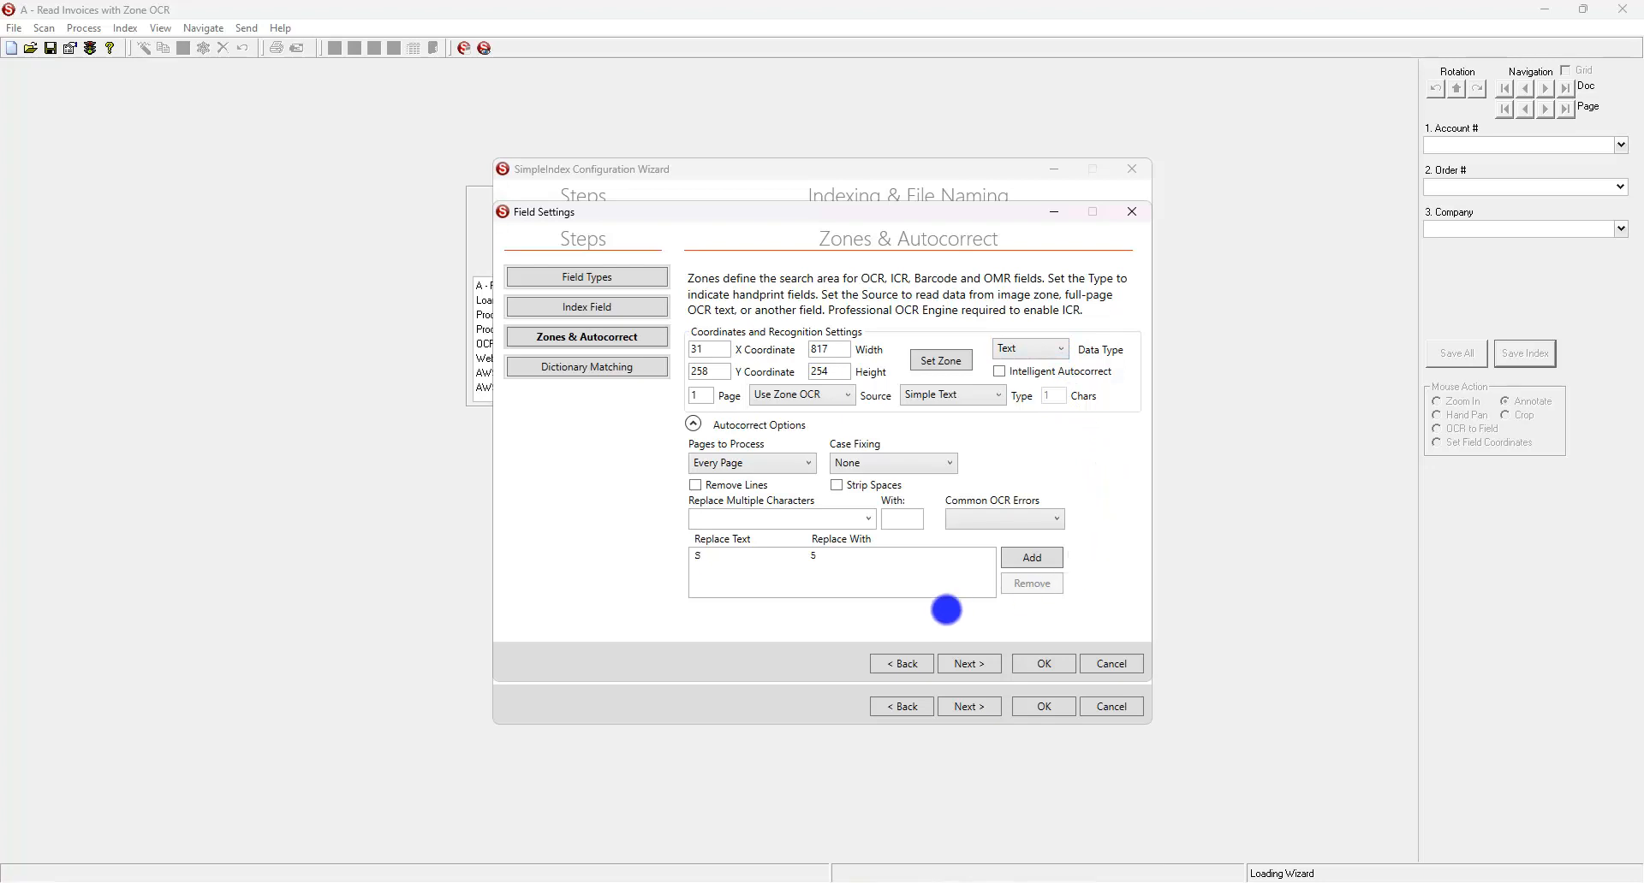
- Load the COMPANIES|Companies dictionary values for the Company field and append a |-separated street-address keyword to the Dictated Records Storage entry
{"action": "left_click", "coordinate": [949, 664]}
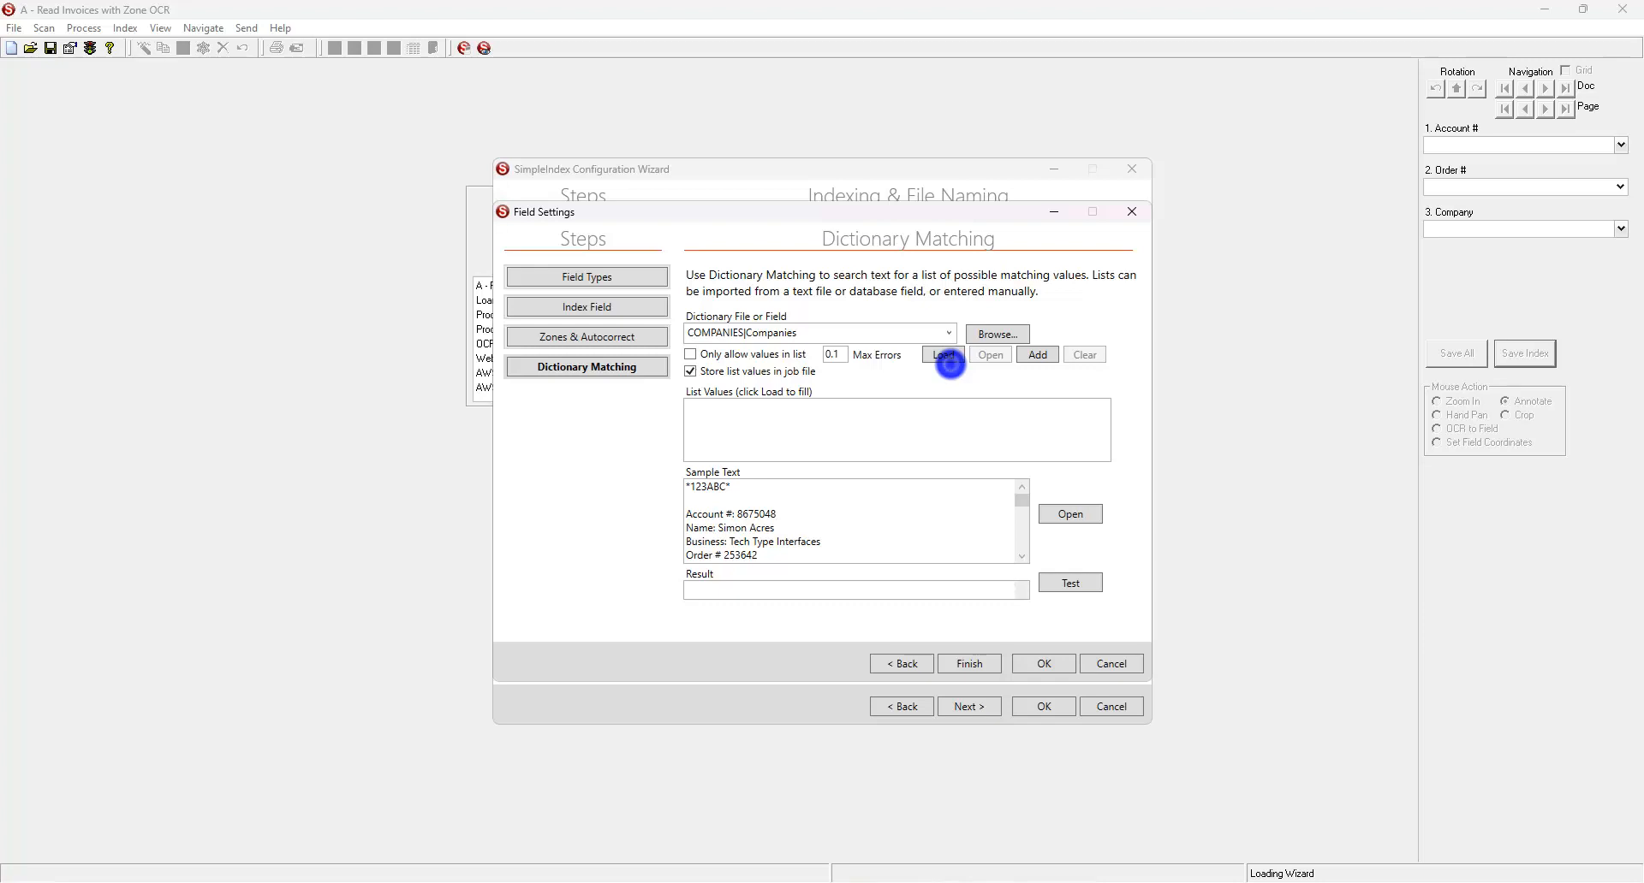
{"action": "left_click", "coordinate": [945, 356]}
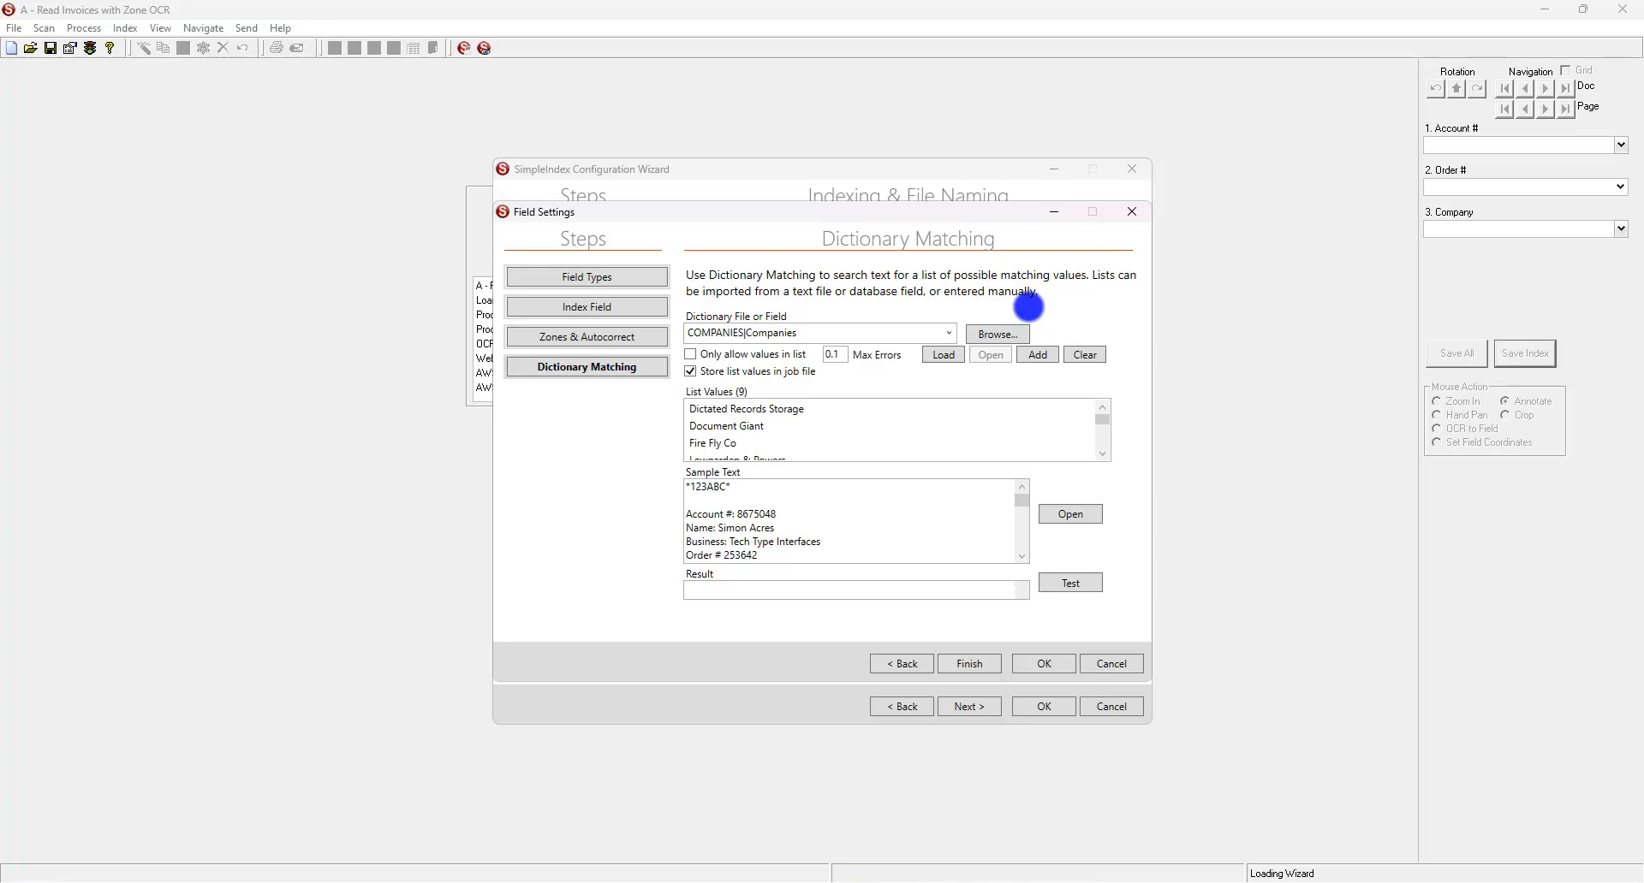
{"action": "left_click", "coordinate": [910, 408]}
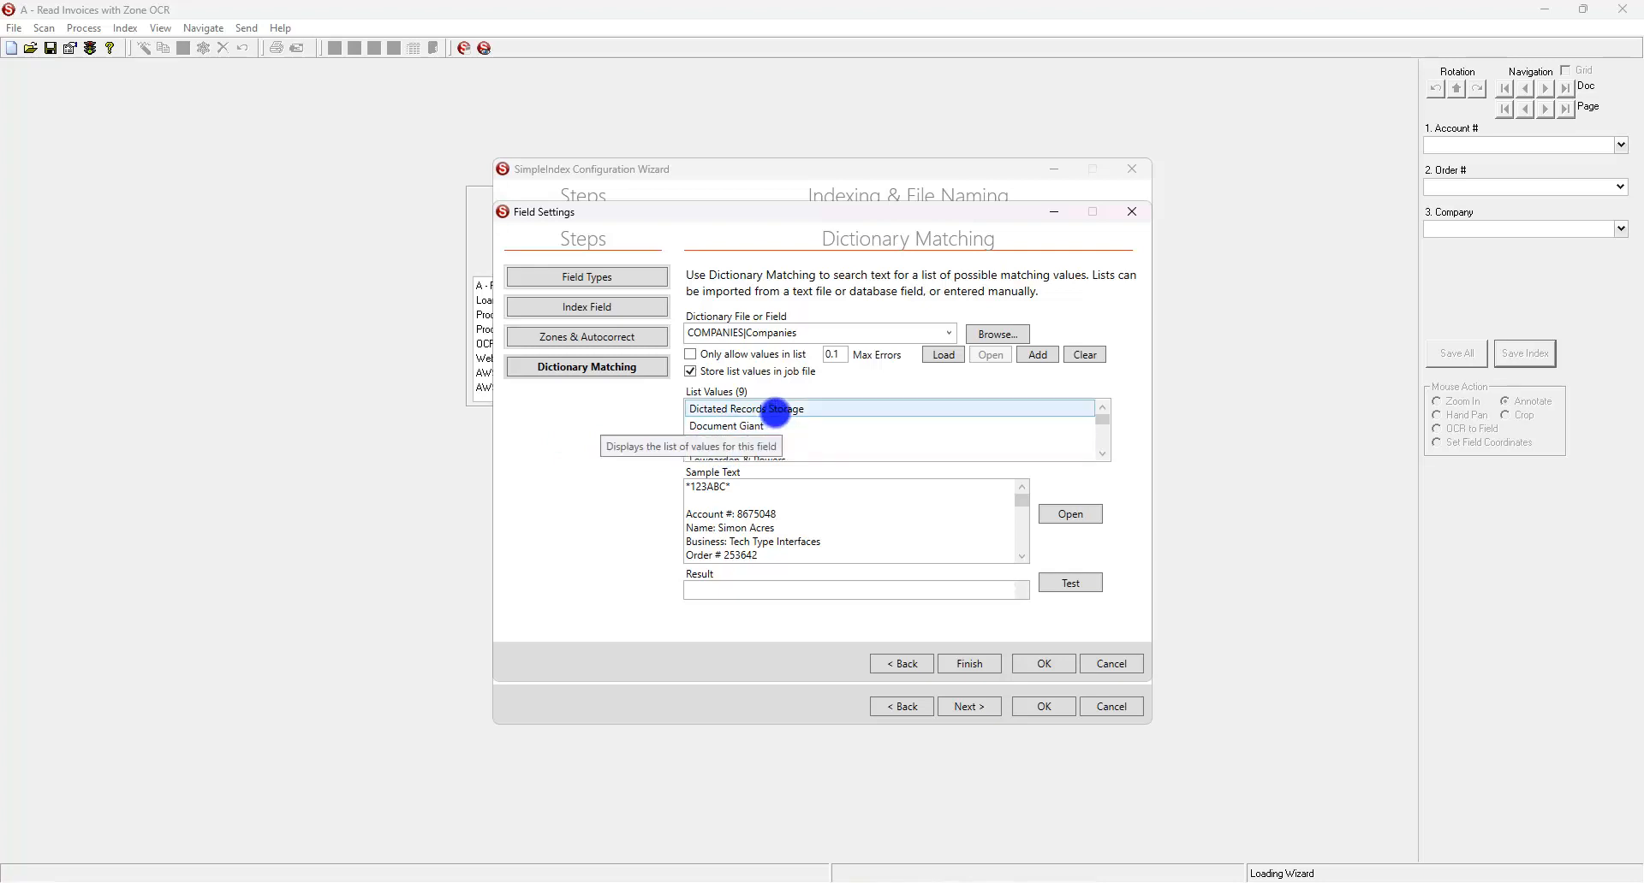
{"action": "double_click", "coordinate": [776, 410]}
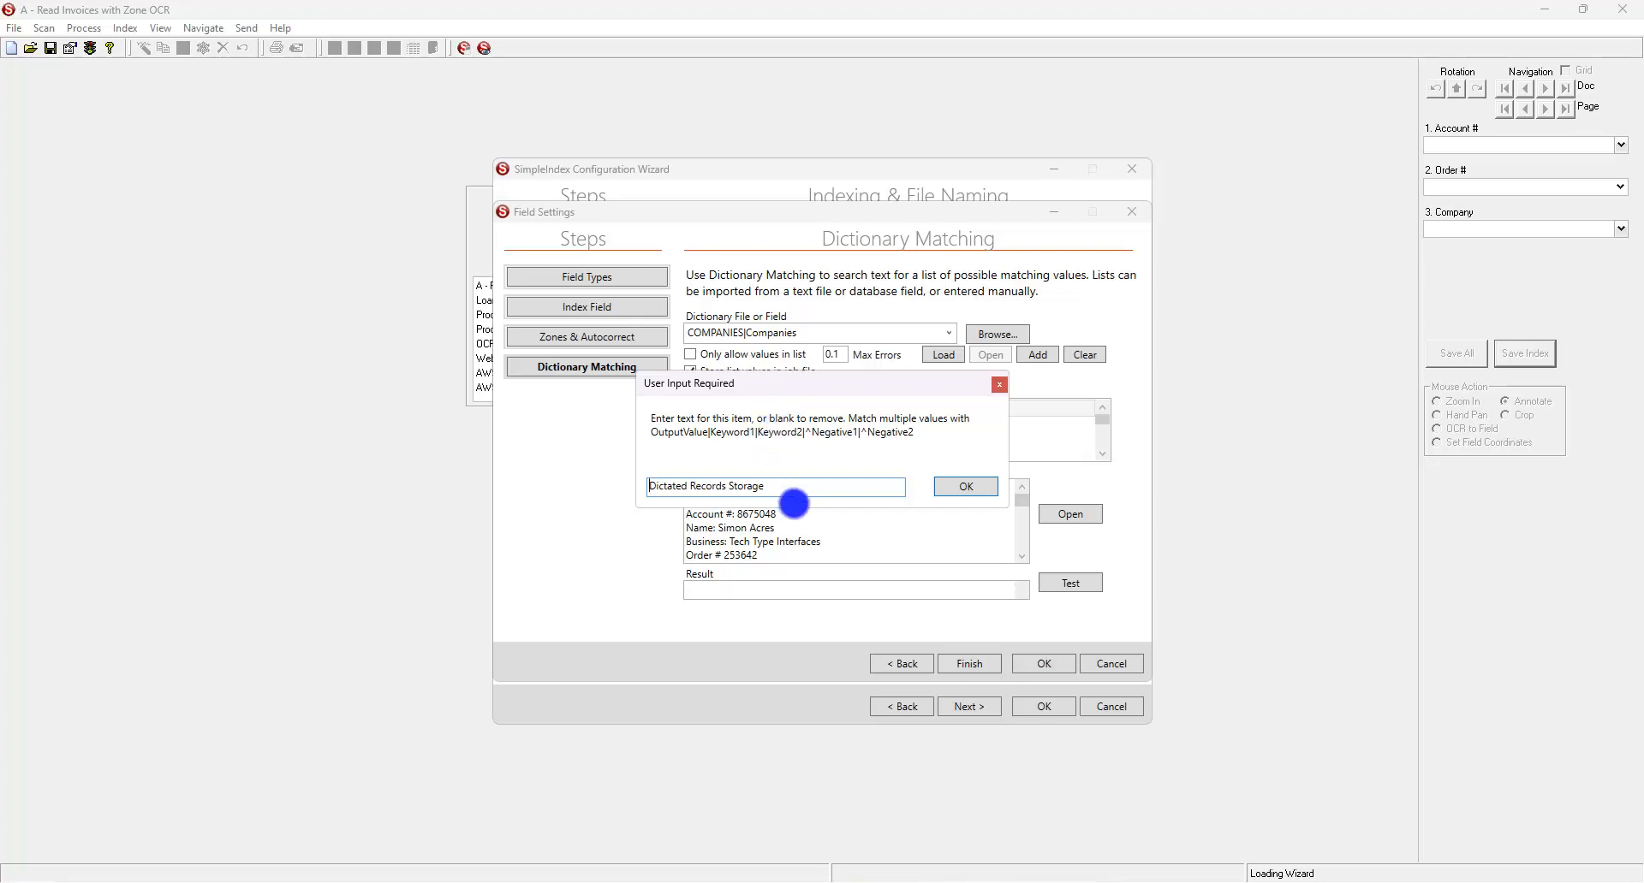
{"action": "left_click", "coordinate": [789, 486]}
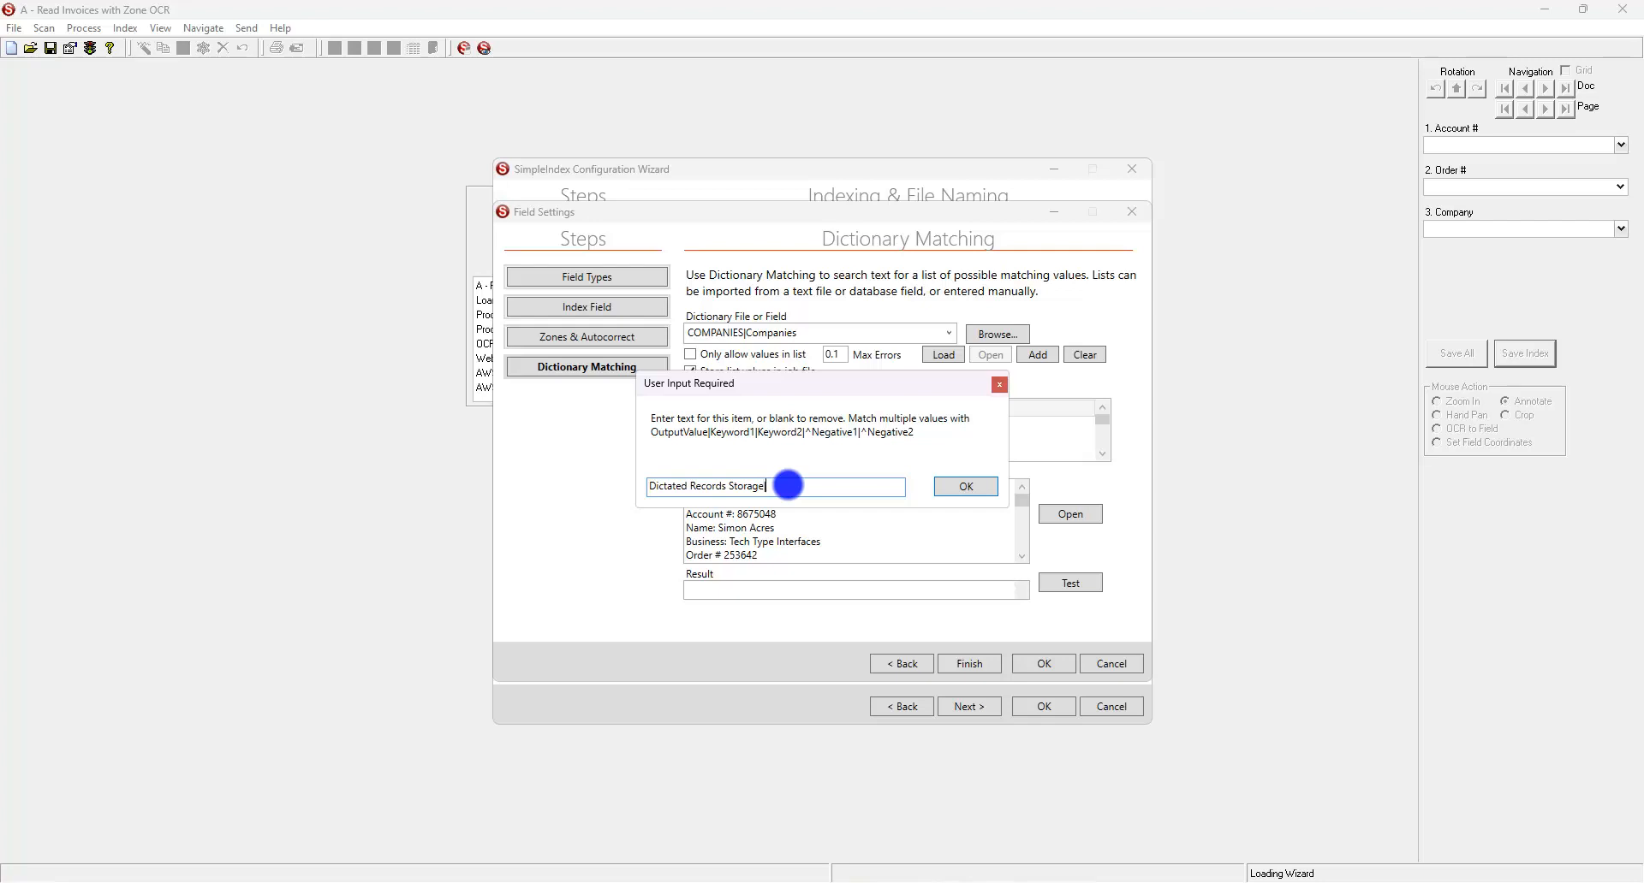
{"action": "type", "text": "234 Main St"}
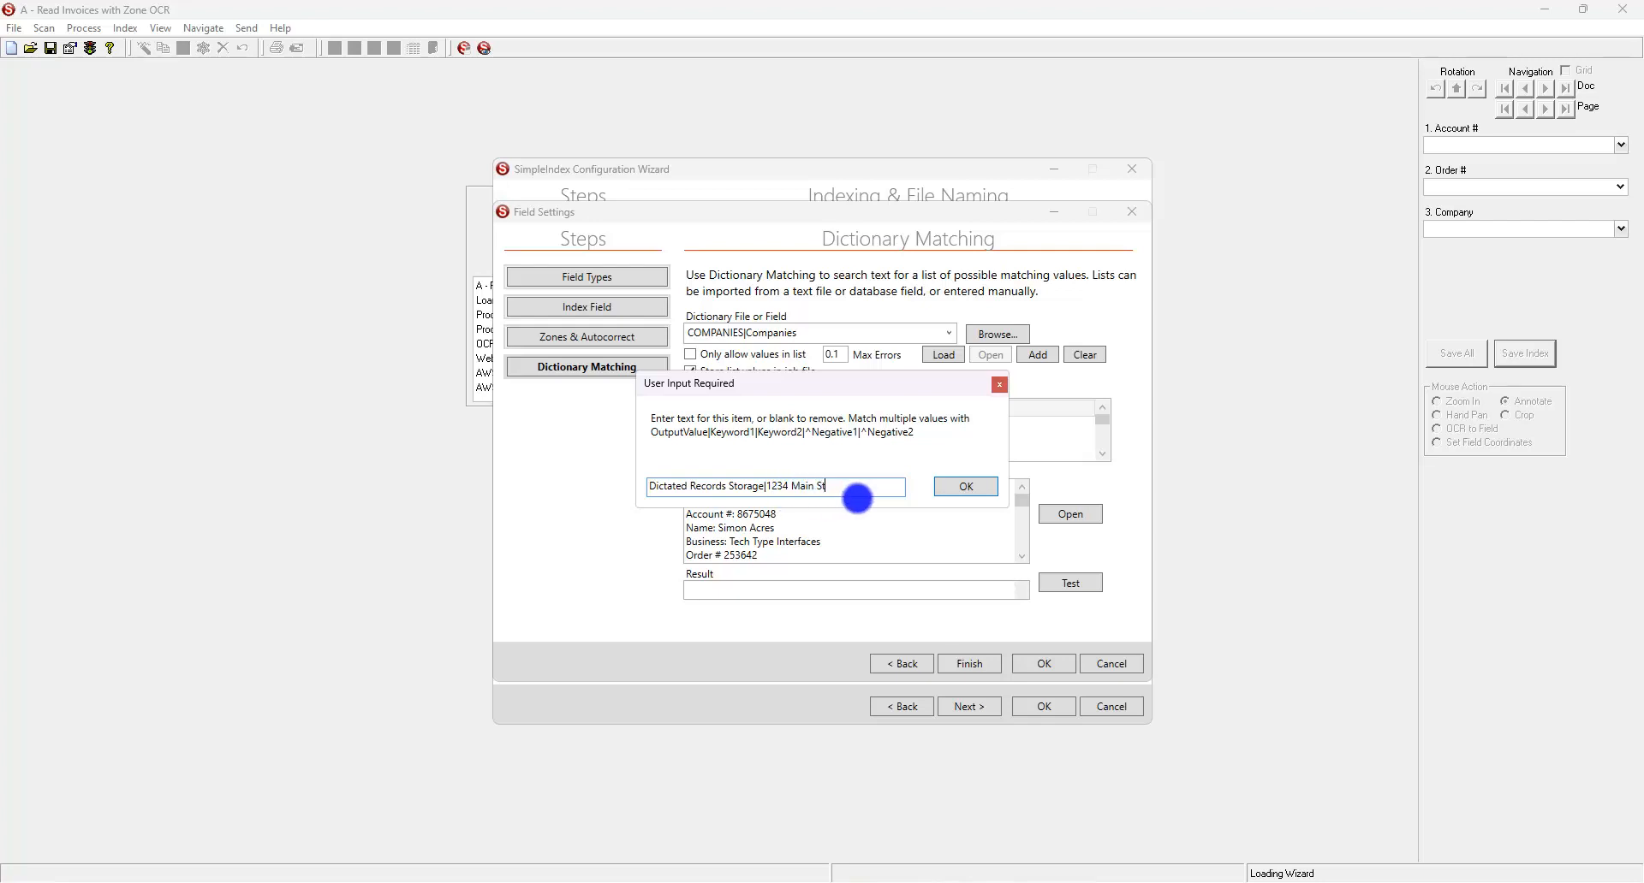
{"action": "left_click", "coordinate": [956, 486]}
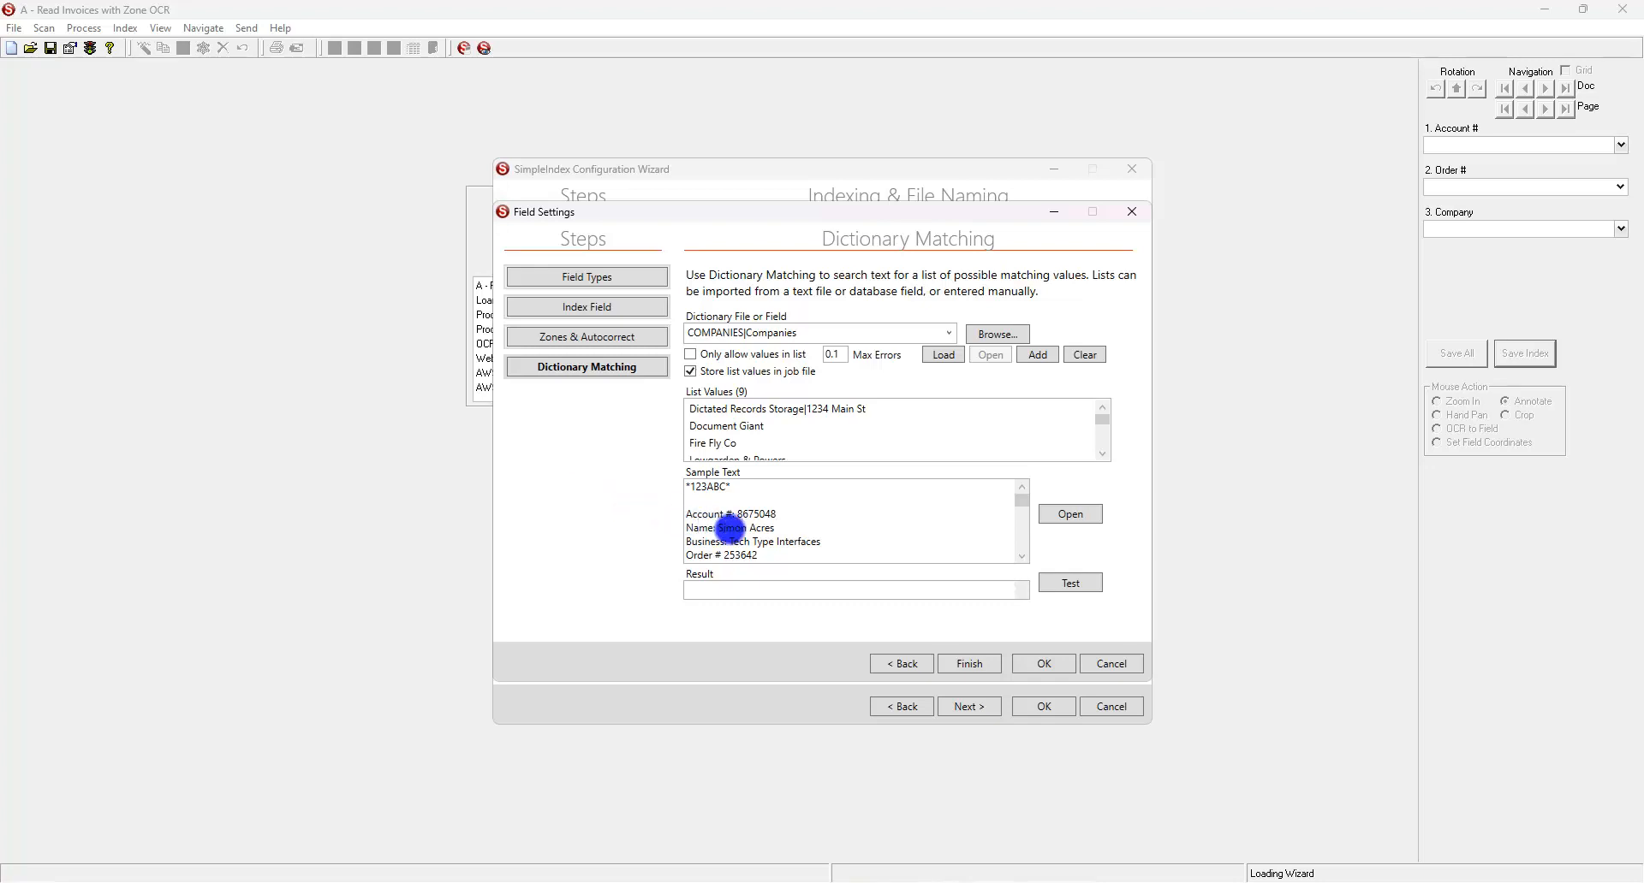
- Accept the Company field settings, then save the job file and exit the configuration wizard
{"action": "left_click", "coordinate": [1035, 662]}
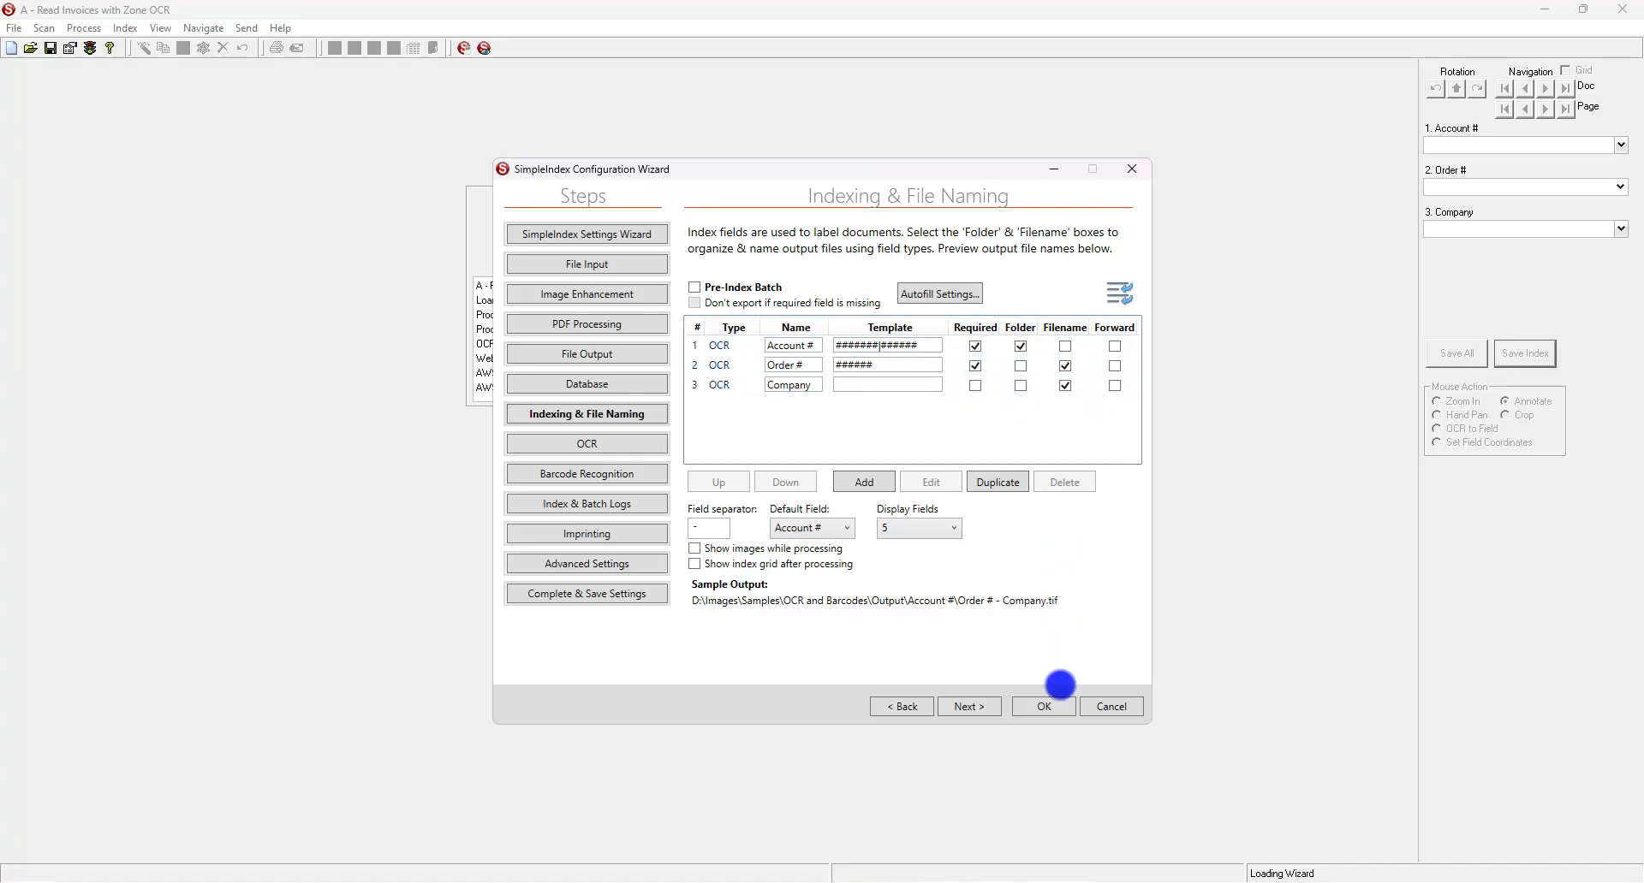
{"action": "left_click", "coordinate": [1044, 709]}
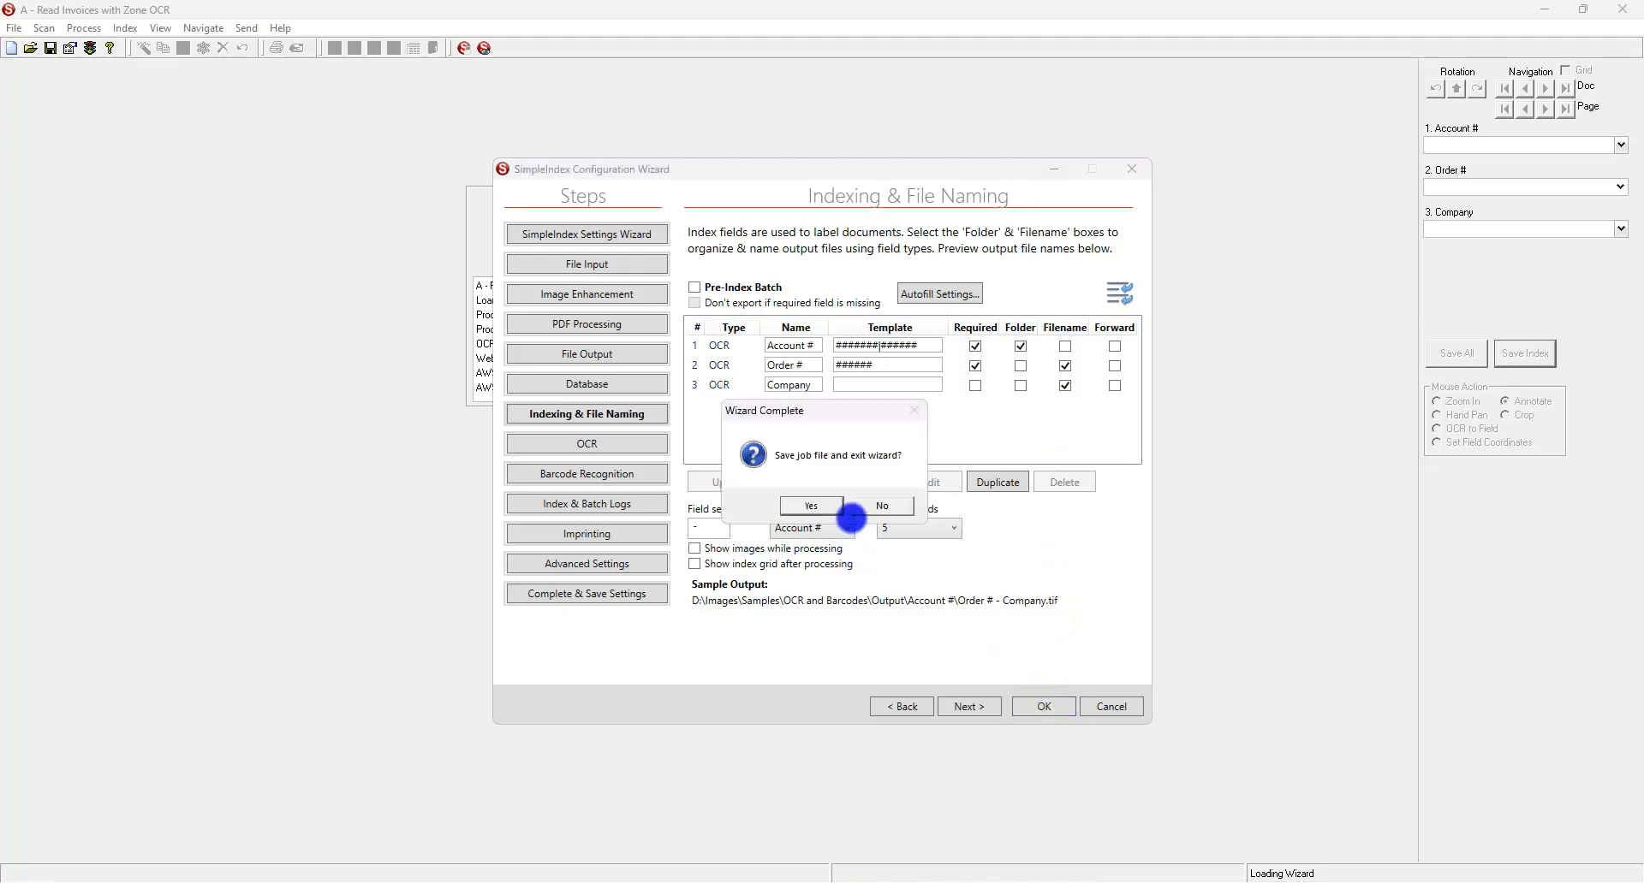
{"action": "left_click", "coordinate": [811, 506]}
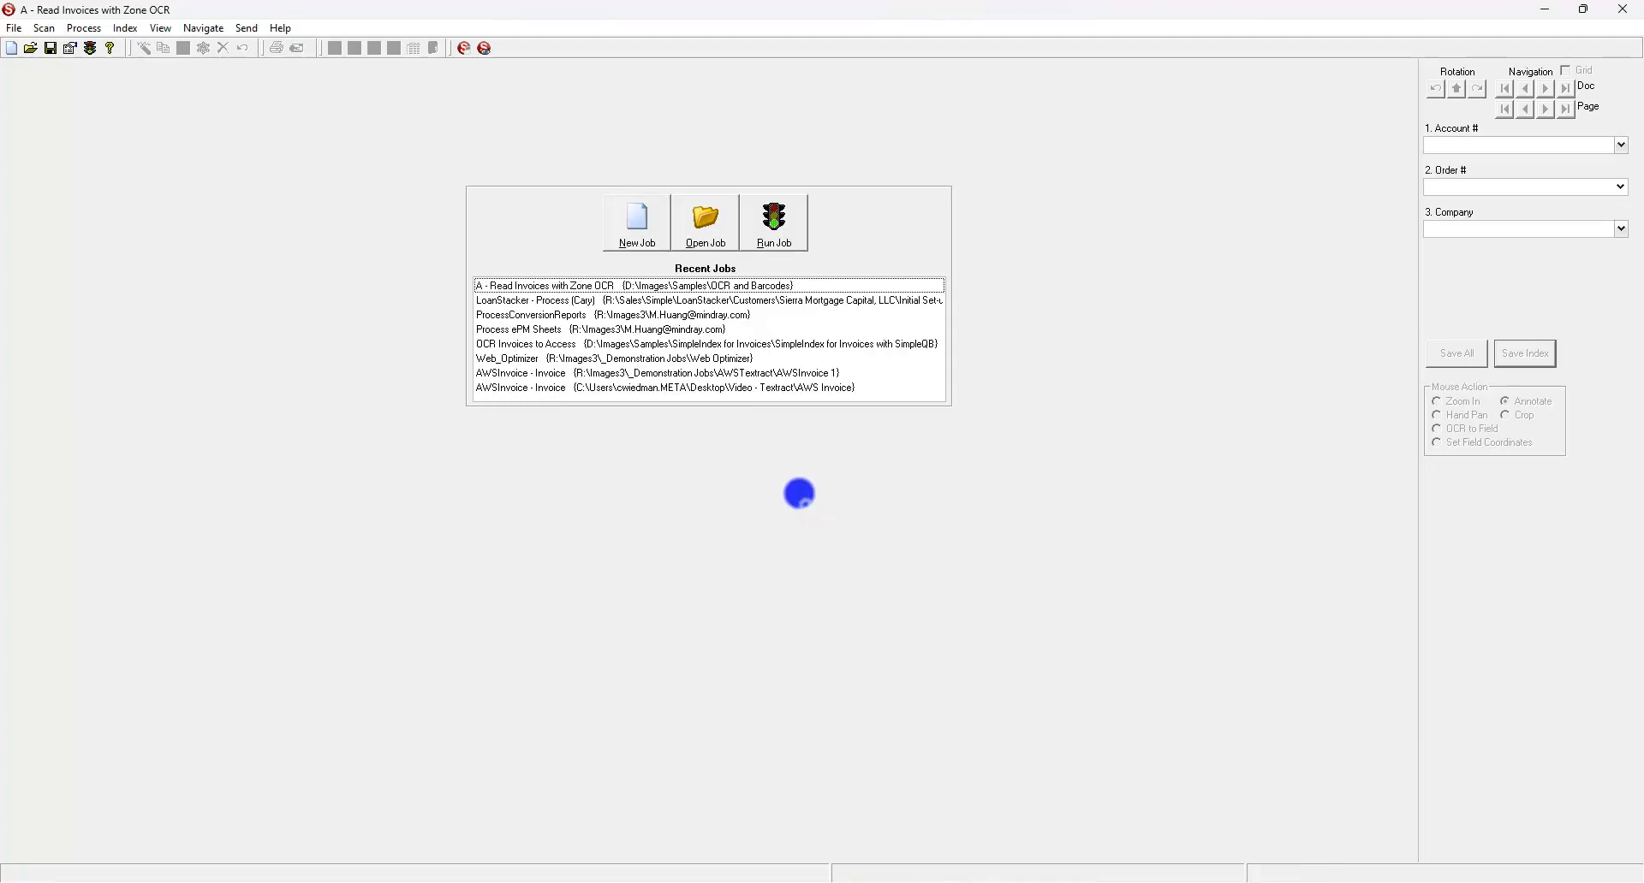
- Run the job and show the batch's index values in the grid, inspecting Sample Page - 0008.TIF and Sample Page - 0001.TIF
{"action": "left_click", "coordinate": [780, 247]}
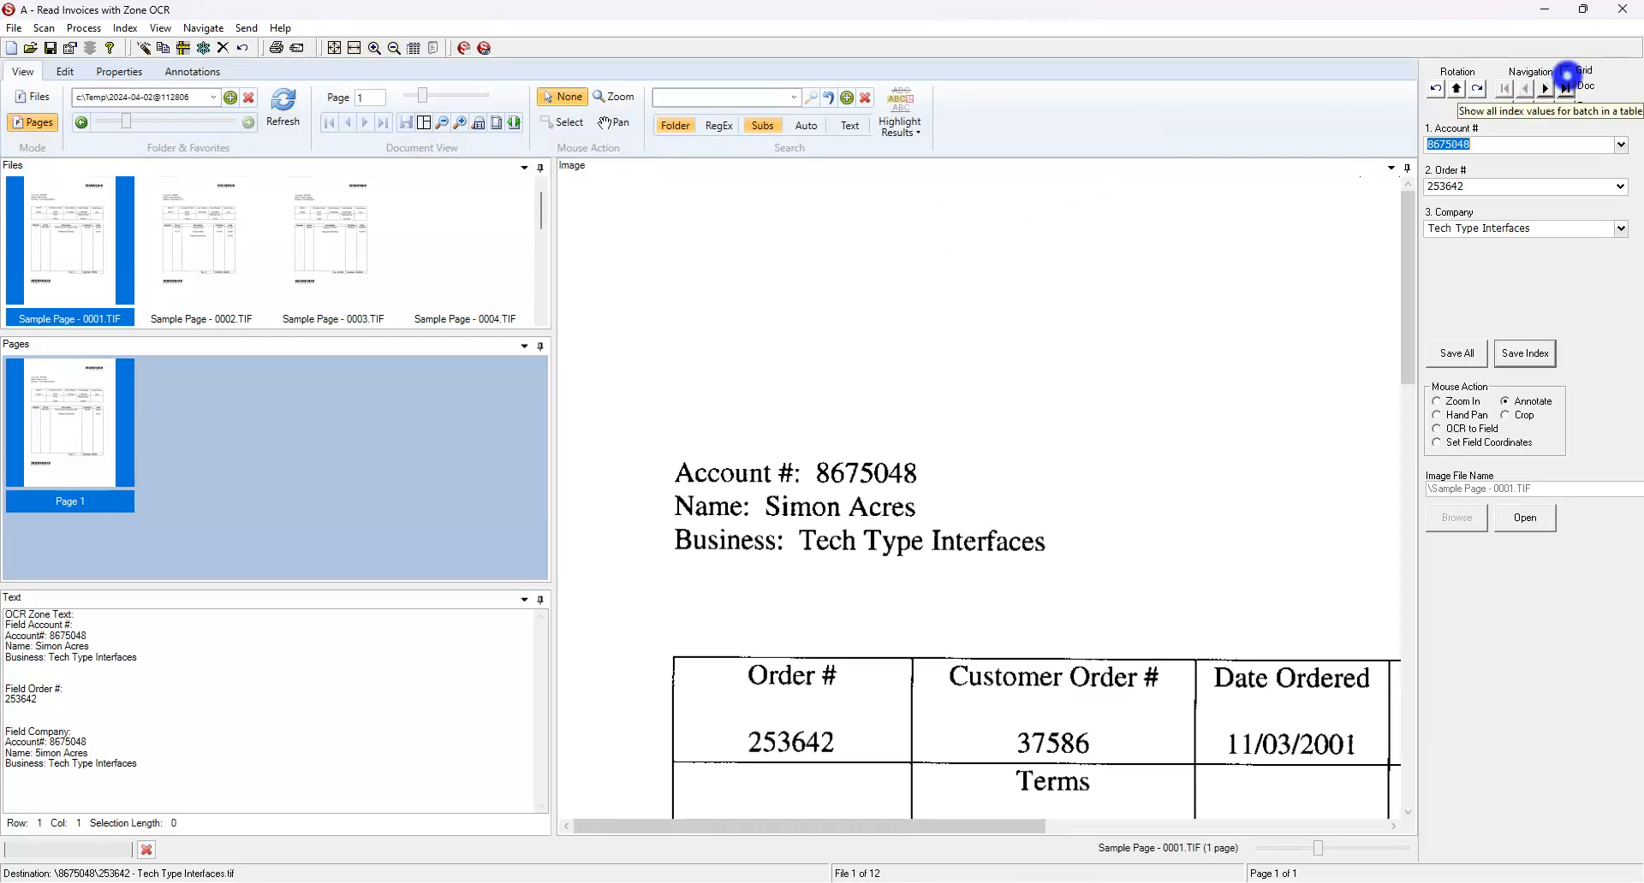
{"action": "left_click", "coordinate": [1565, 70]}
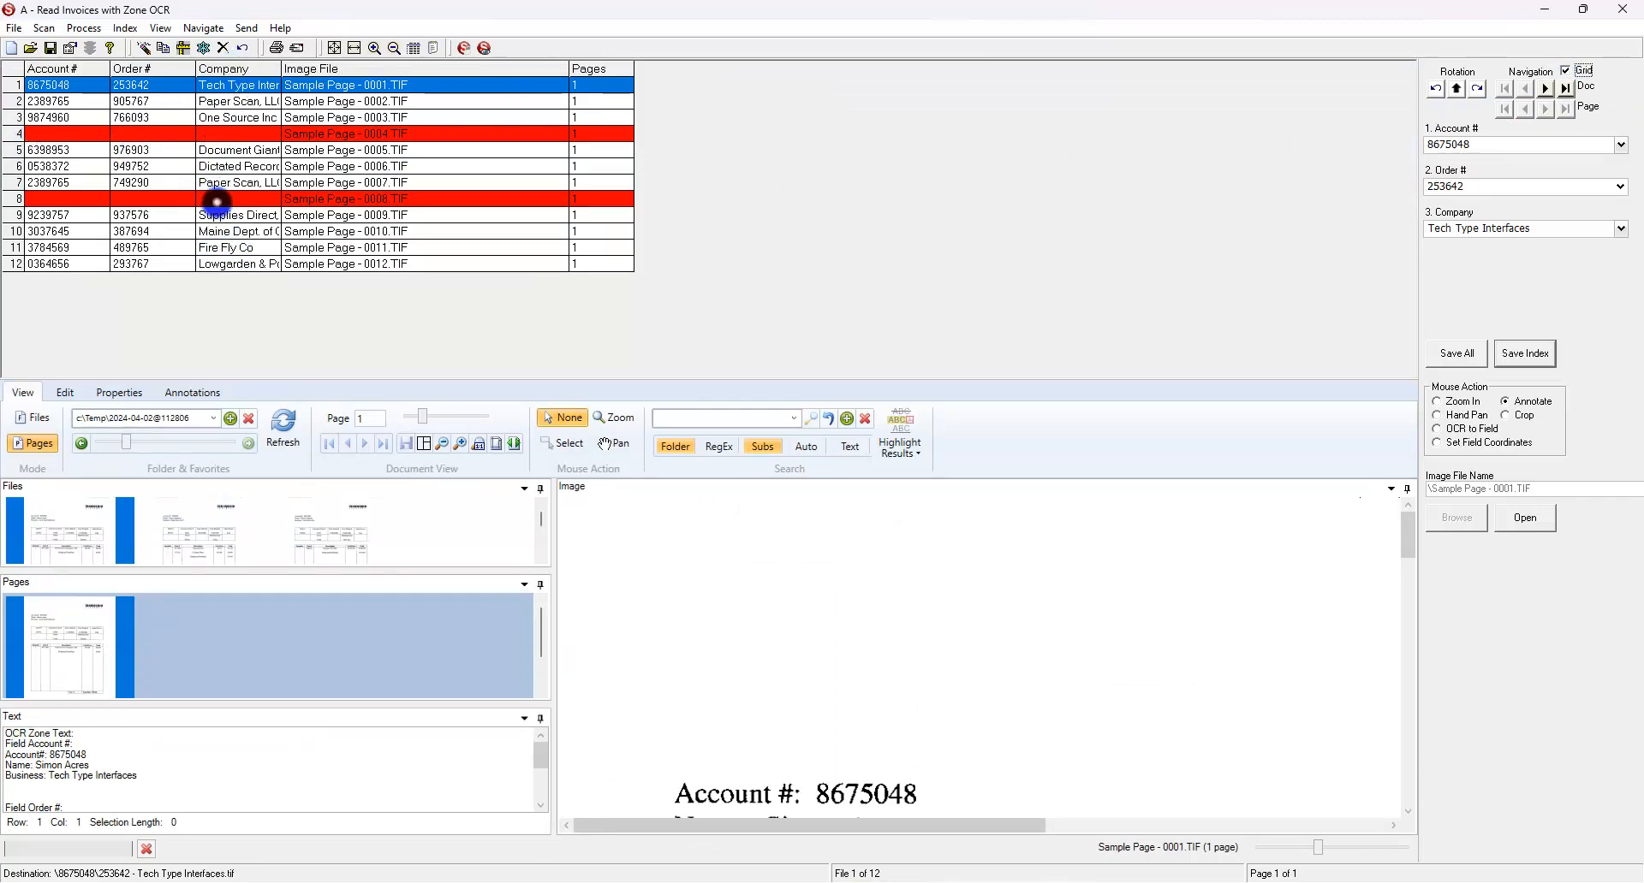
{"action": "left_click", "coordinate": [217, 202]}
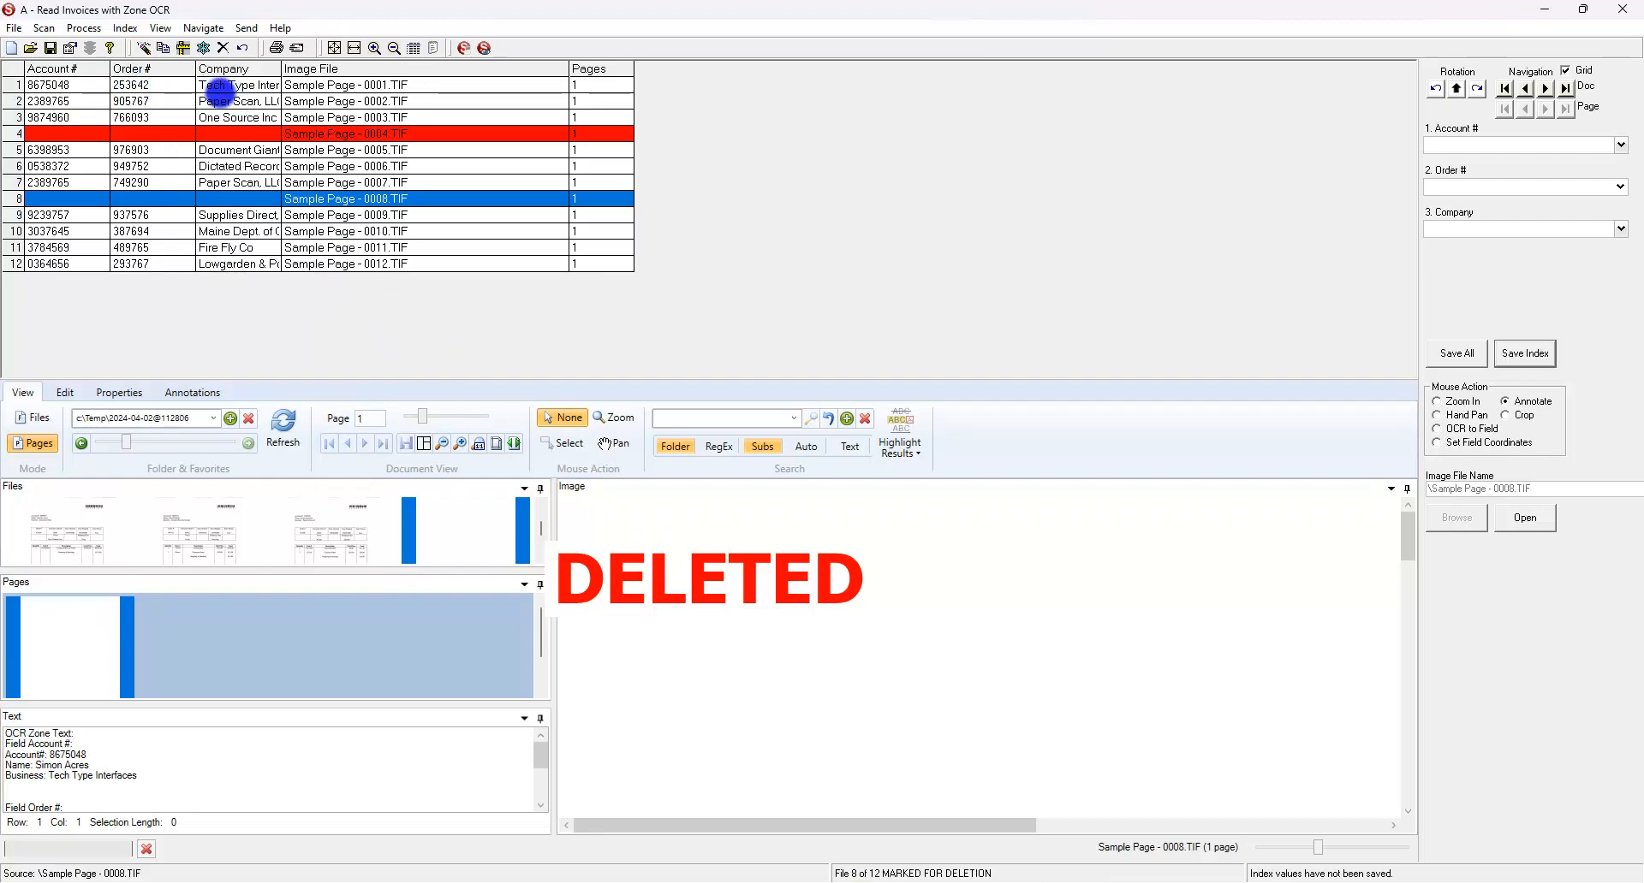
{"action": "left_click", "coordinate": [225, 86]}
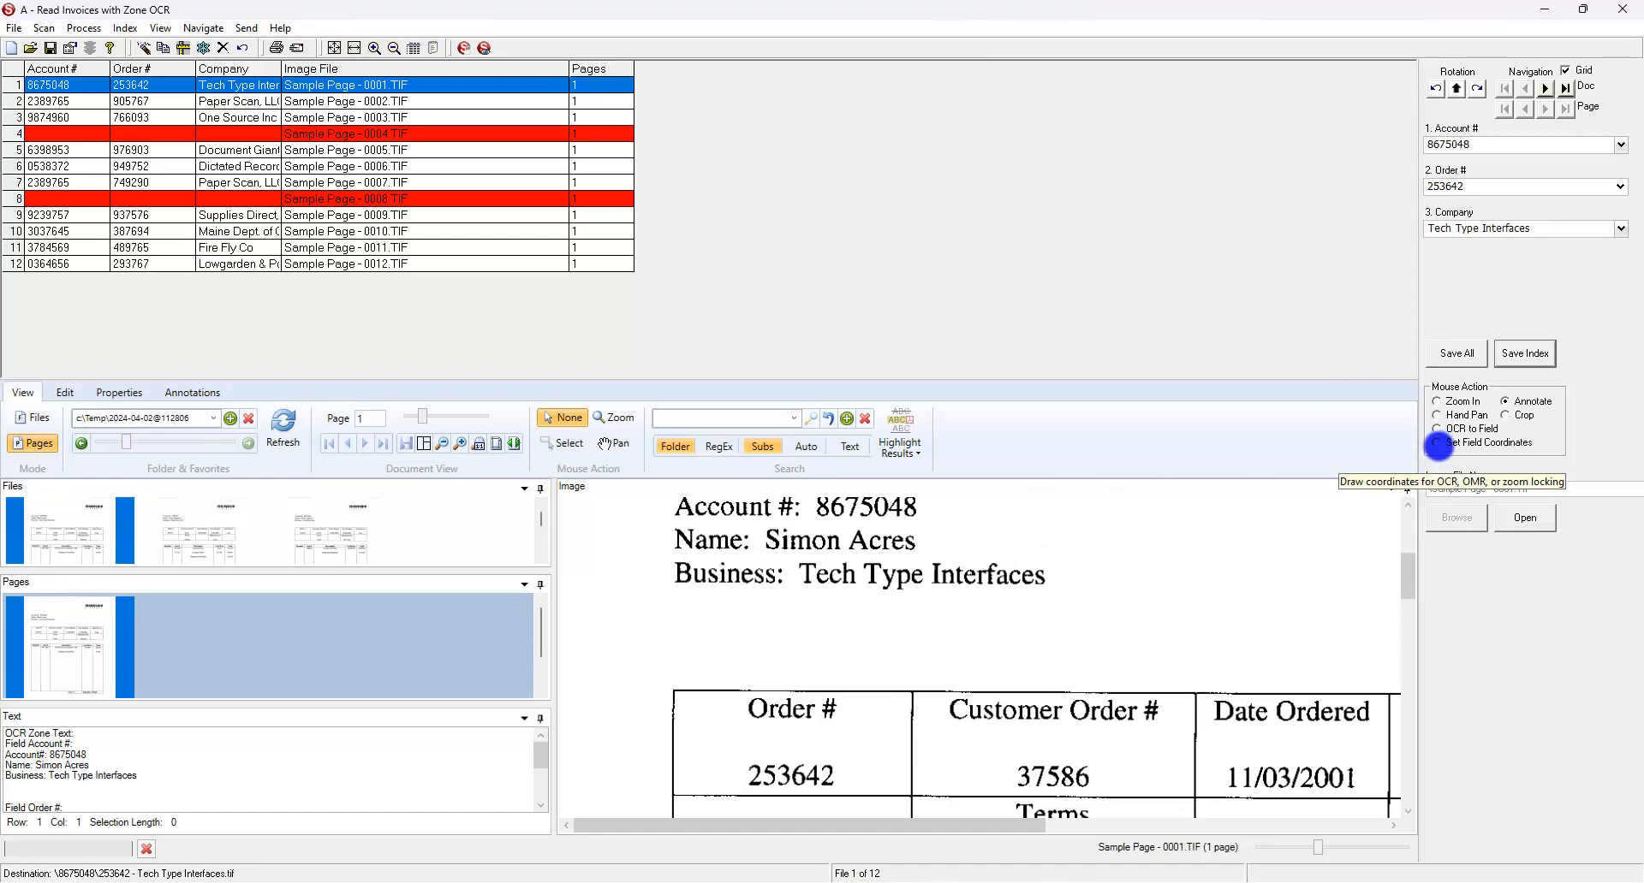
- Redraw the OCR zone around the number below the Order # heading, assign it to the Order # field on page 1, and save the job
{"action": "left_click", "coordinate": [1437, 443]}
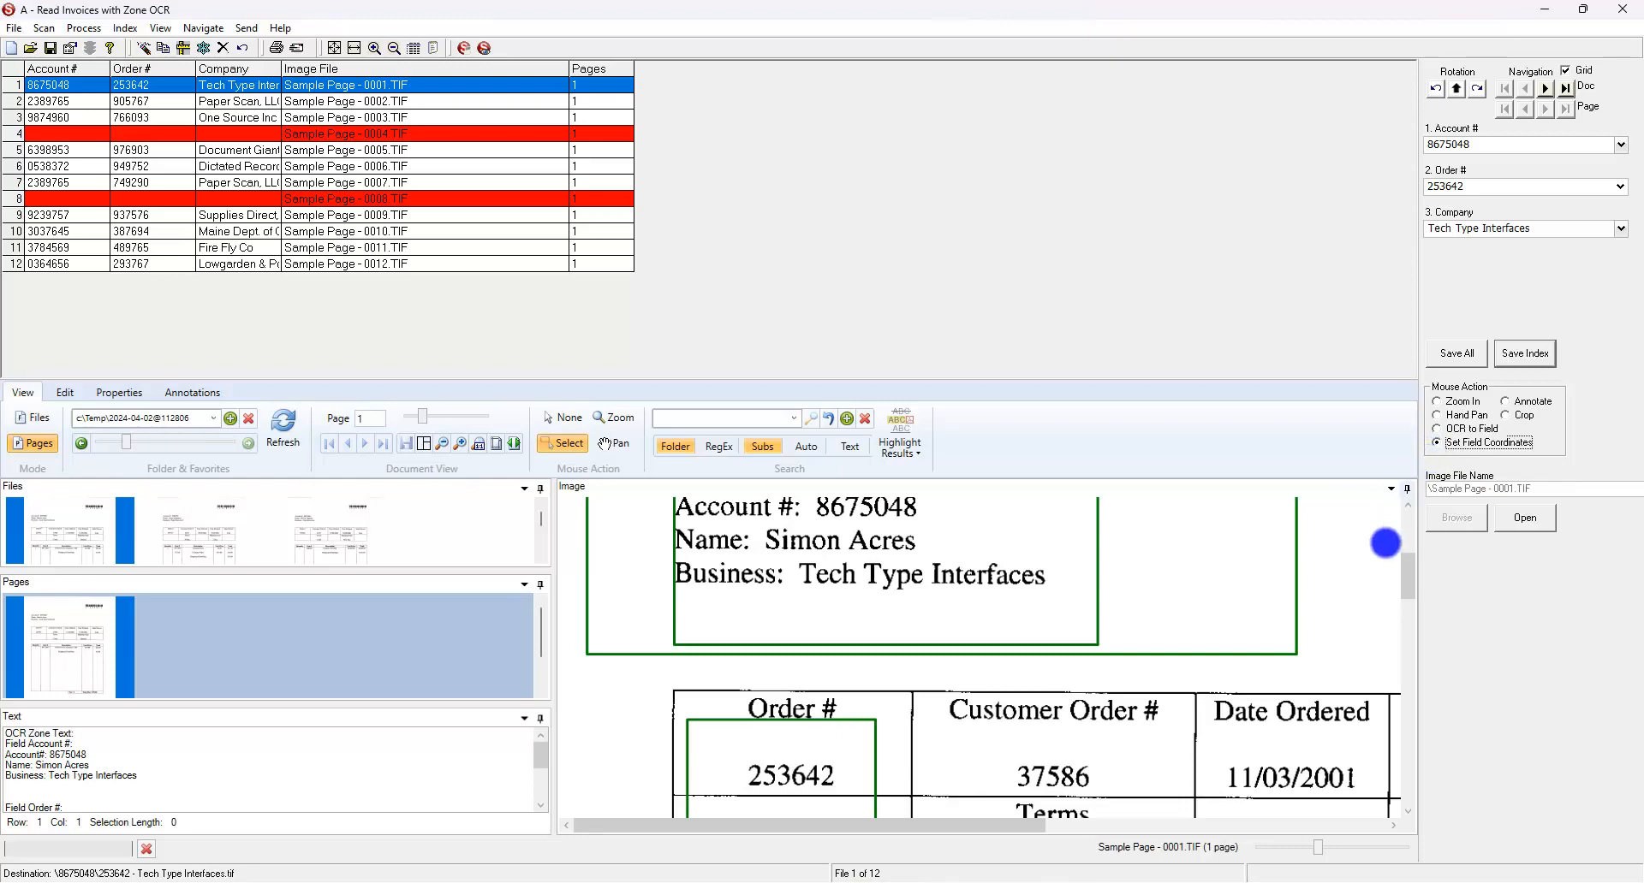
{"action": "left_click_drag", "start_coordinate": [1408, 575], "coordinate": [1404, 553]}
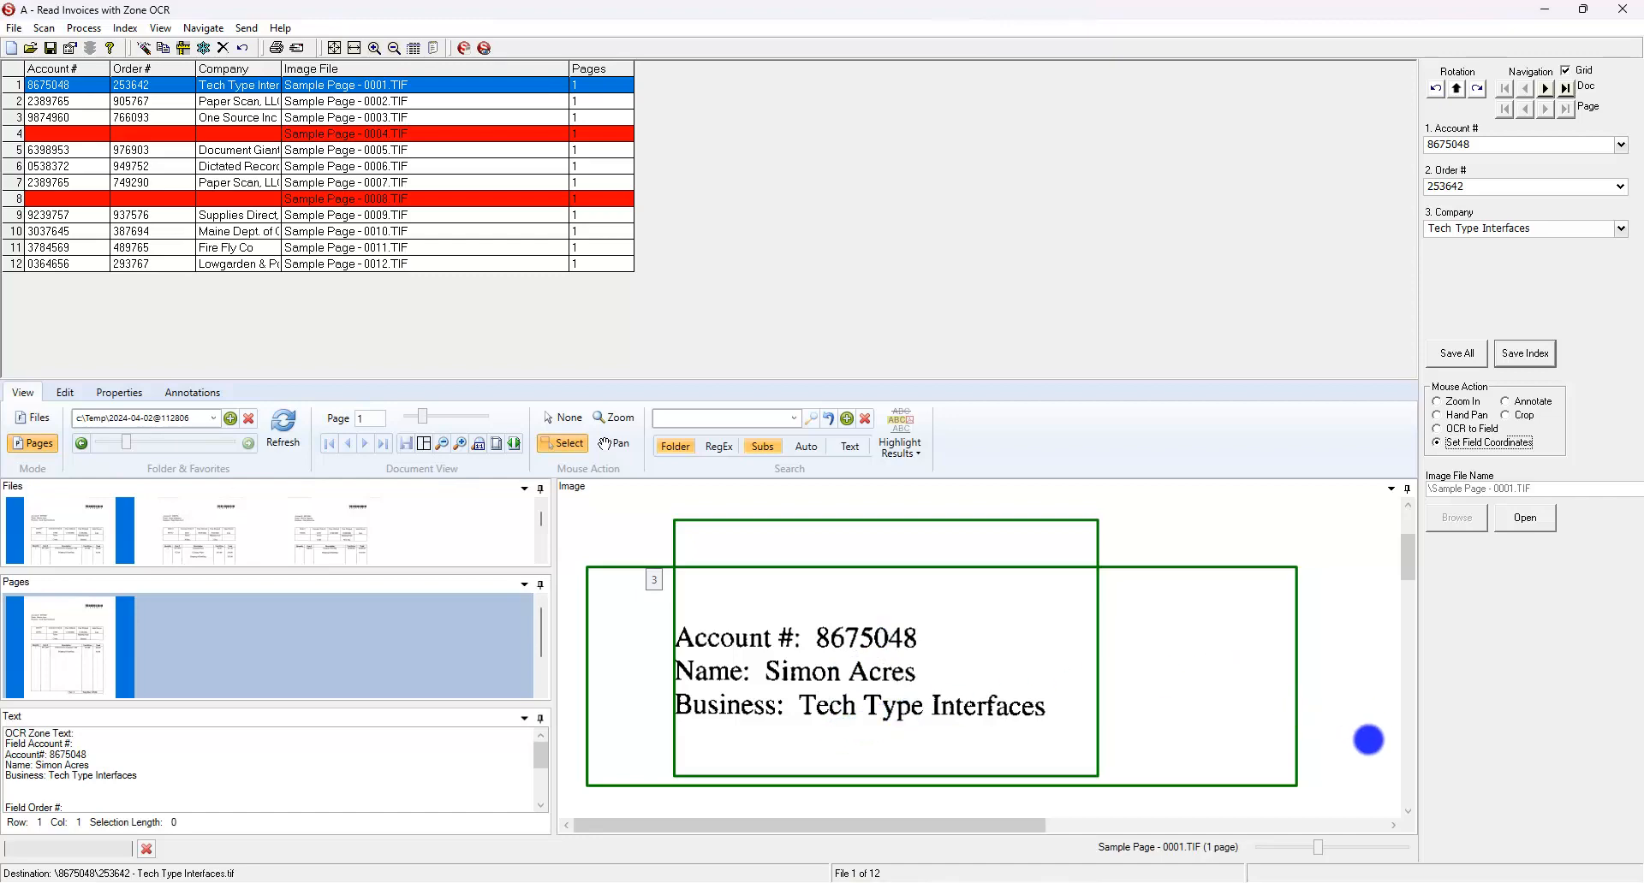
{"action": "scroll", "coordinate": [1395, 757], "scroll_direction": "down", "scroll_amount": 5}
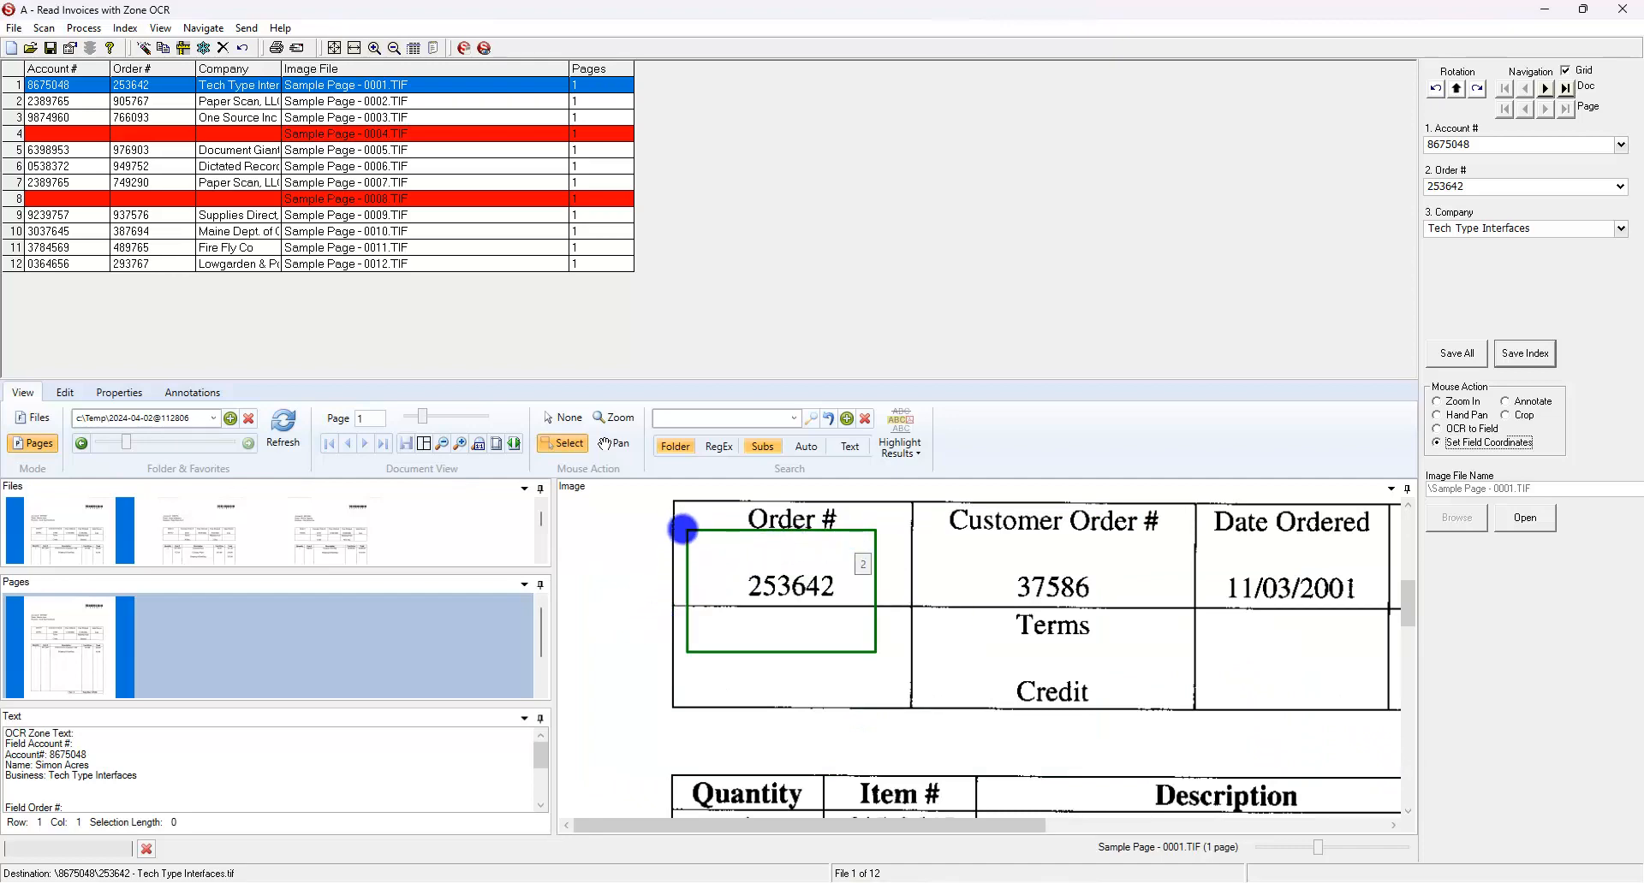
{"action": "left_click_drag", "start_coordinate": [682, 529], "coordinate": [882, 656]}
{"action": "left_click", "coordinate": [834, 444]}
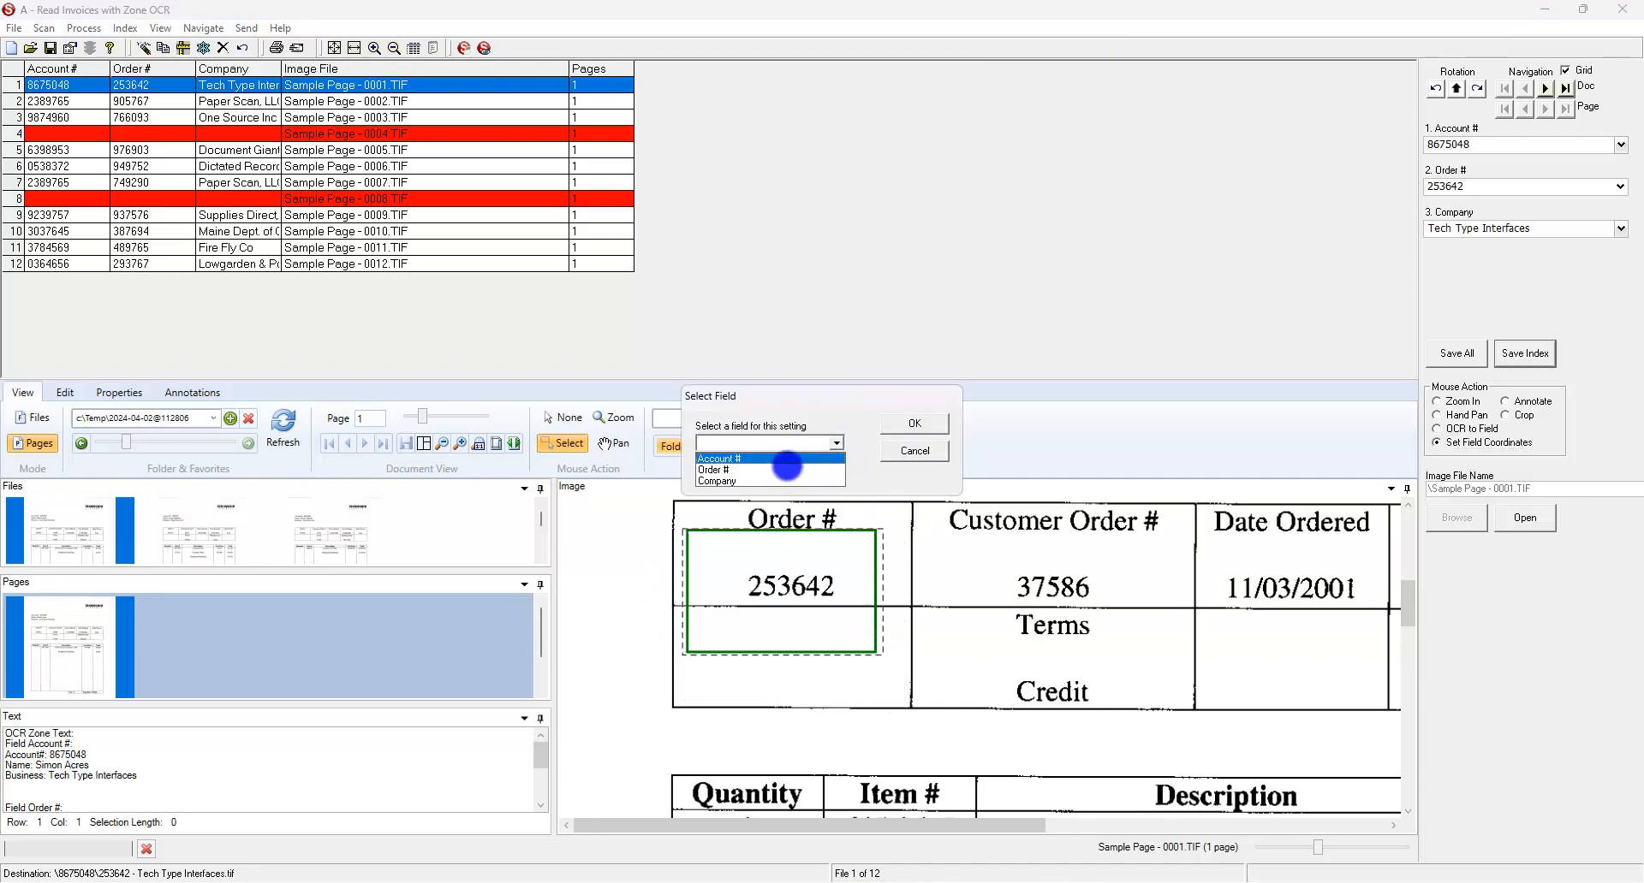
{"action": "left_click", "coordinate": [786, 469]}
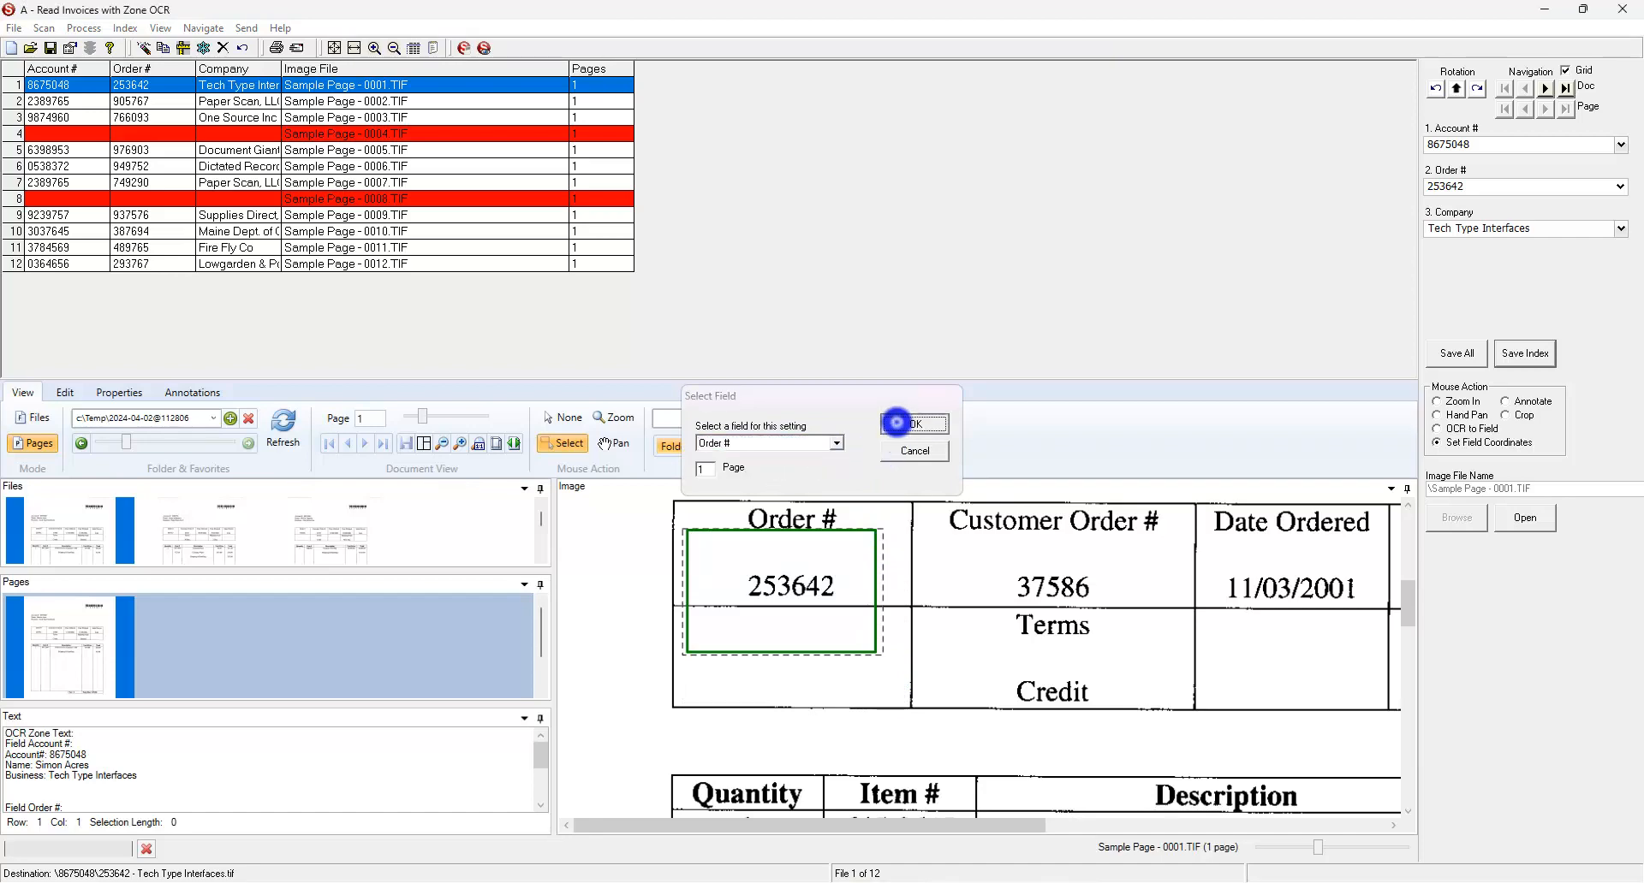
{"action": "left_click", "coordinate": [897, 422]}
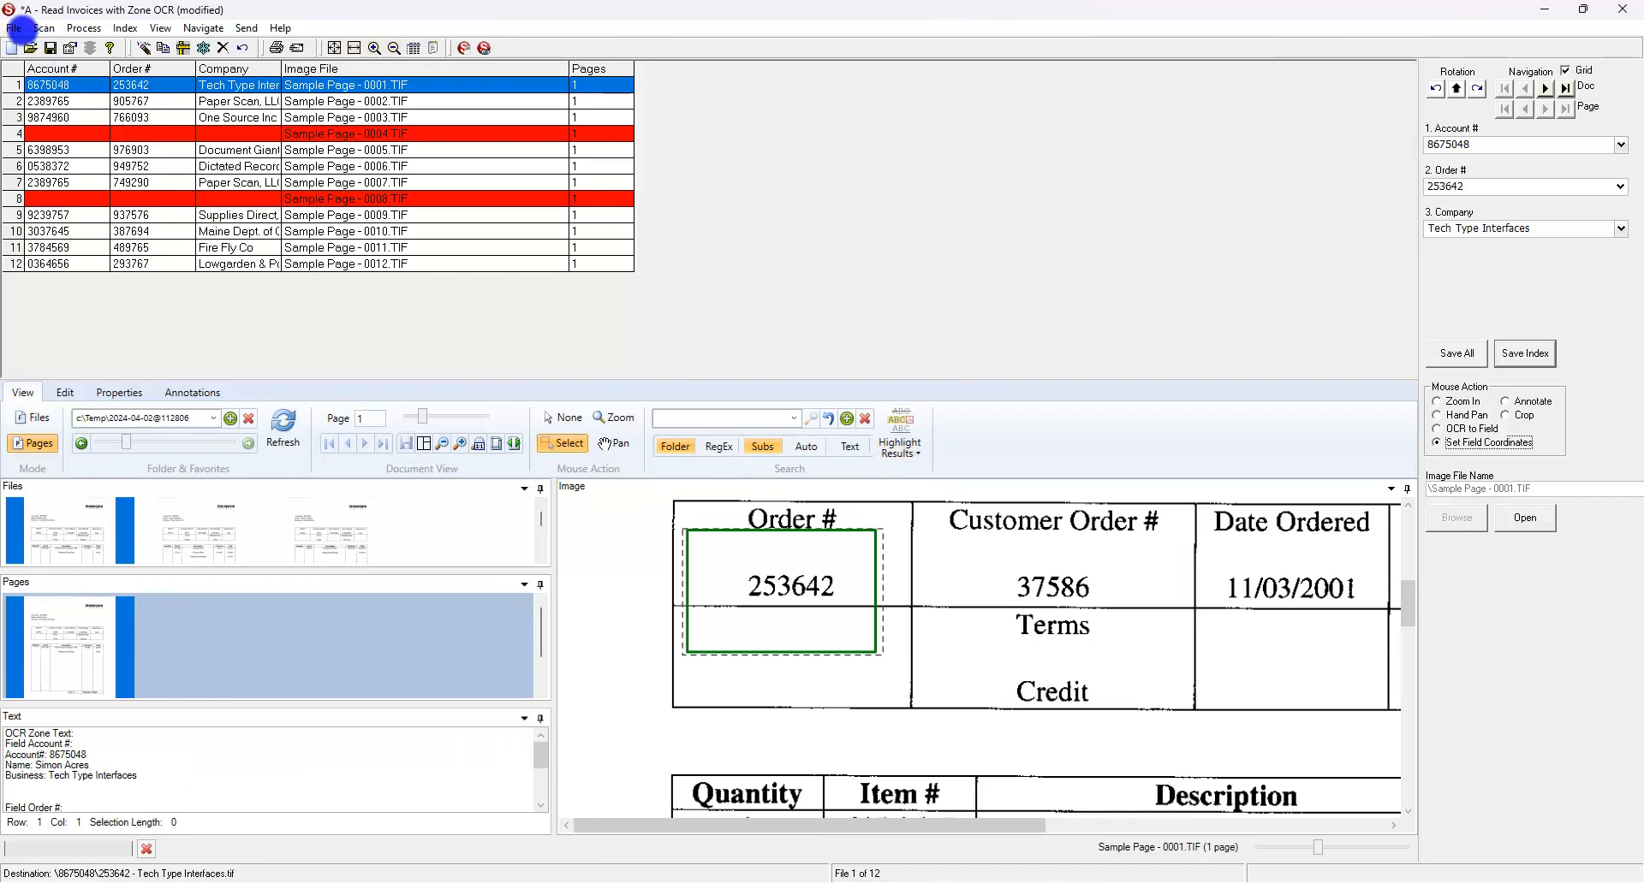
{"action": "left_click", "coordinate": [13, 28]}
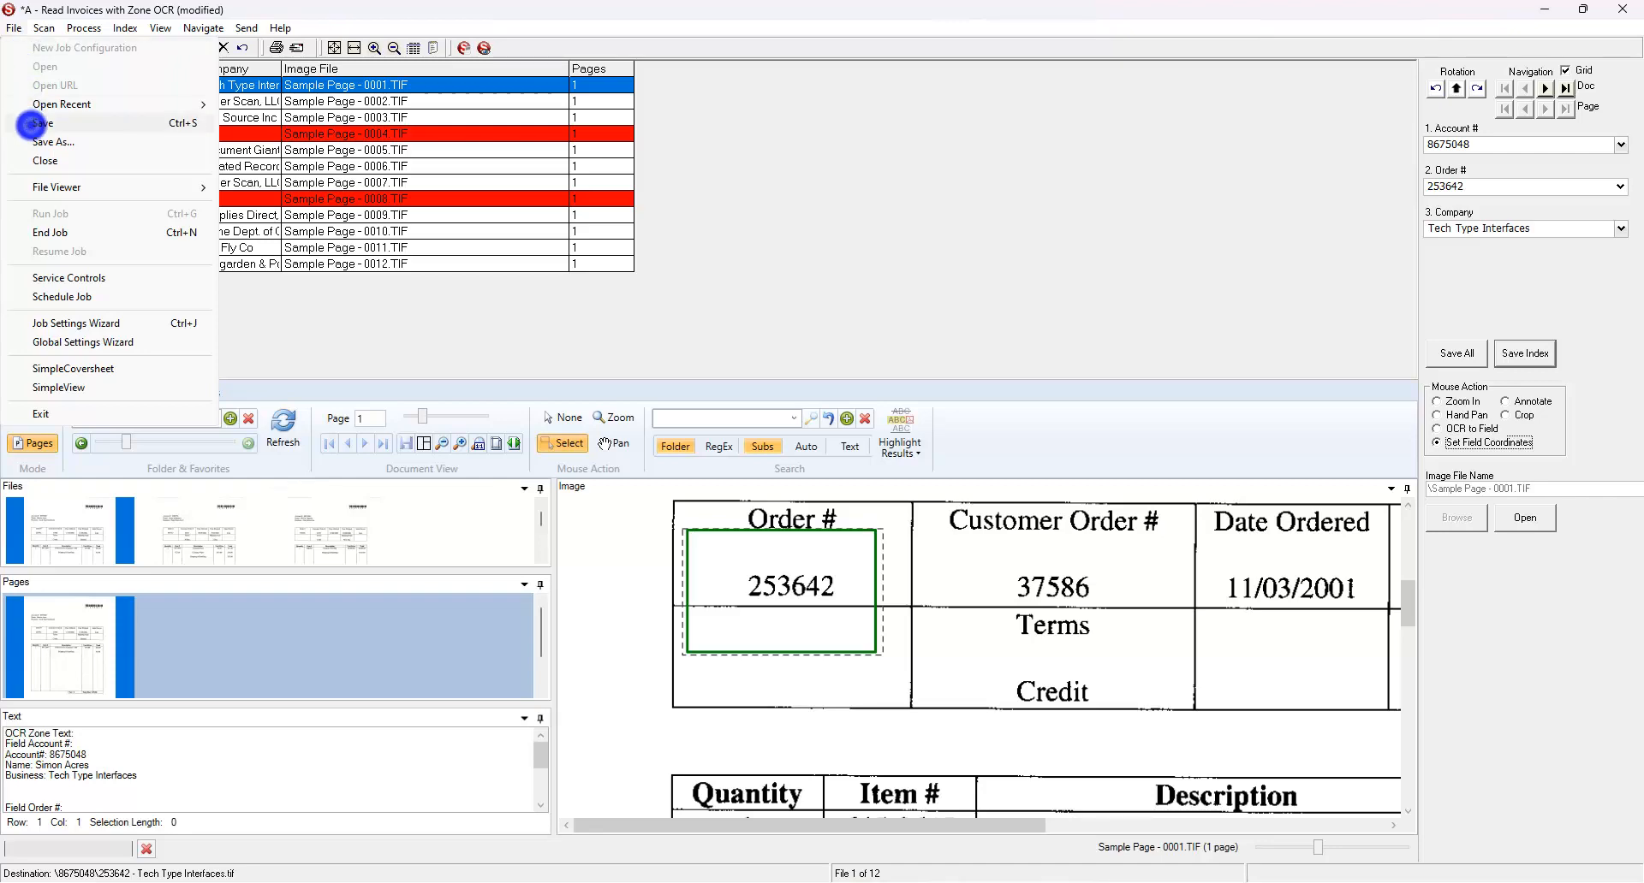
{"action": "left_click", "coordinate": [34, 124]}
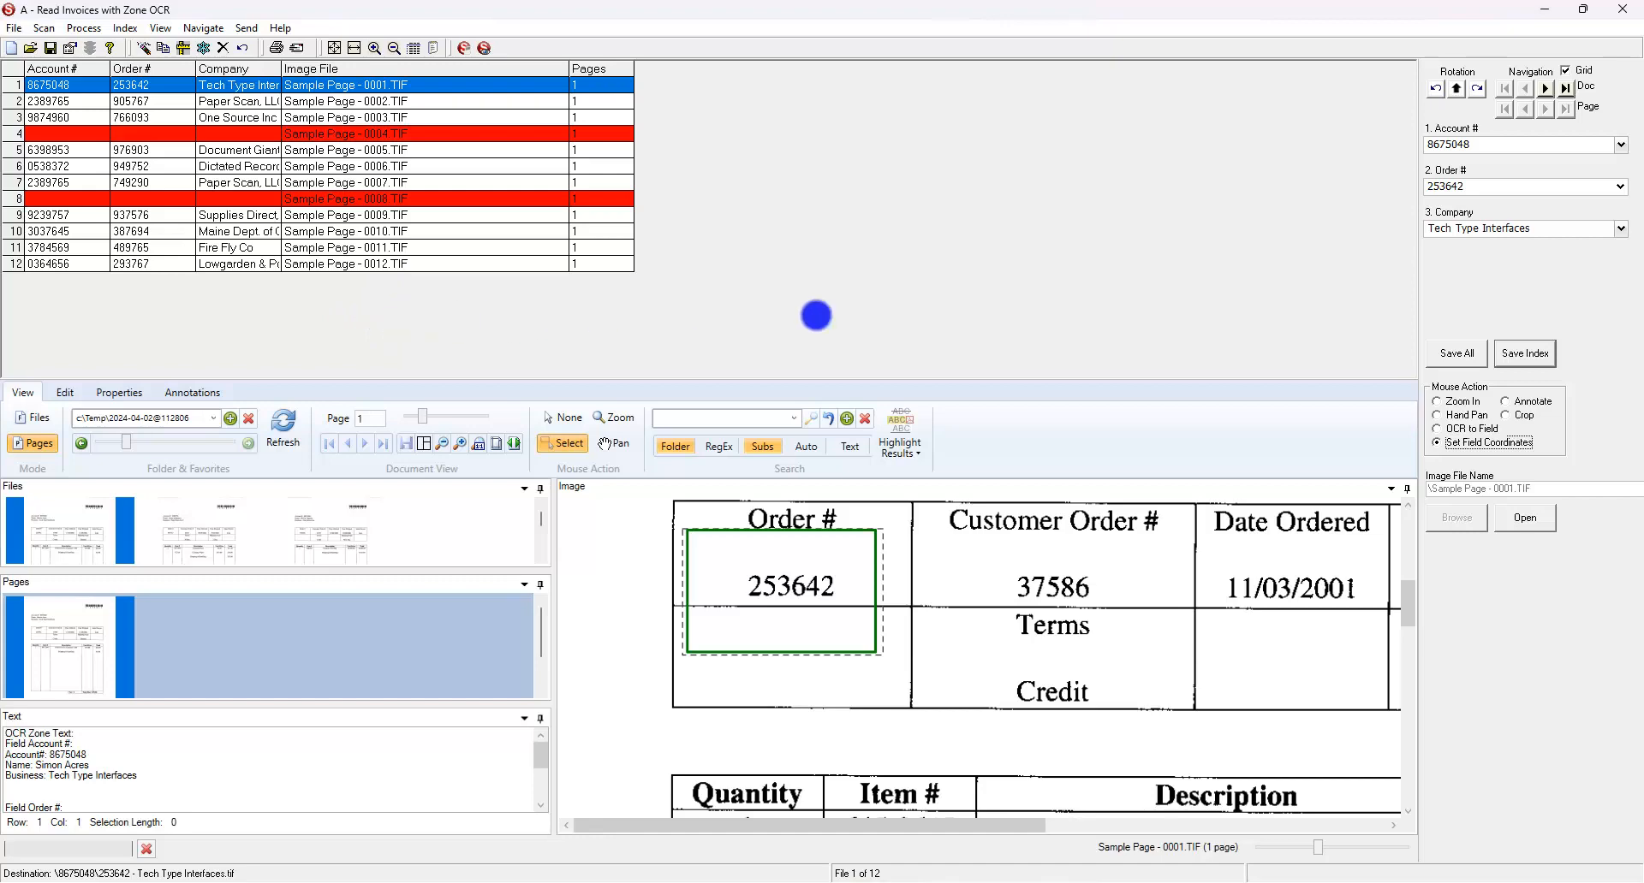
- Save all indexes with their current values and release the completed batch
{"action": "left_click", "coordinate": [1456, 353]}
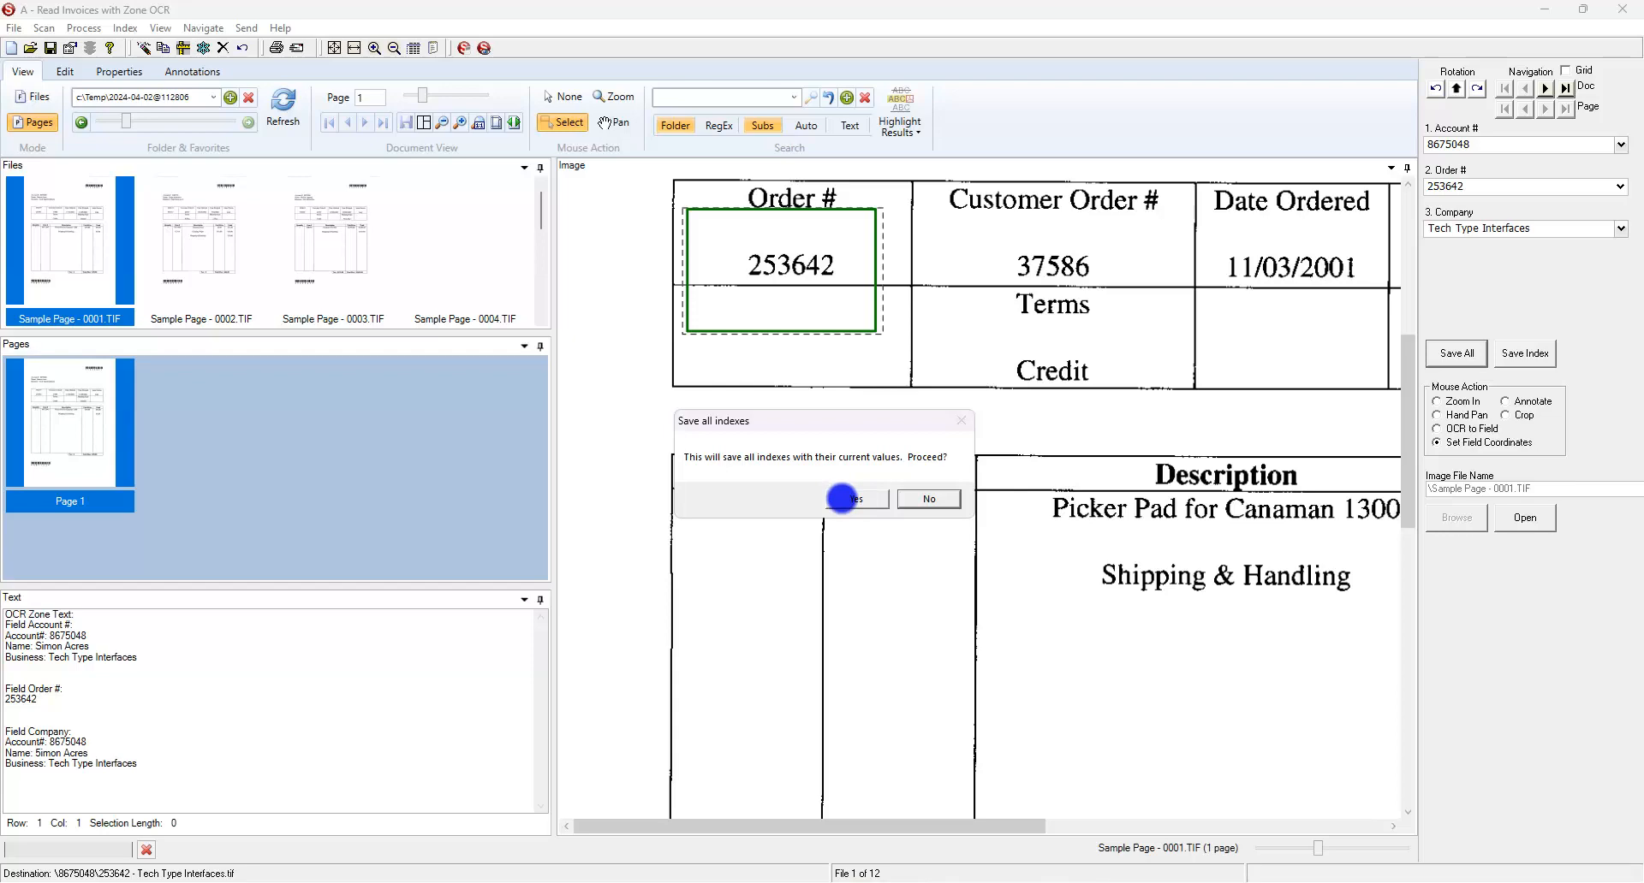
{"action": "left_click", "coordinate": [842, 498]}
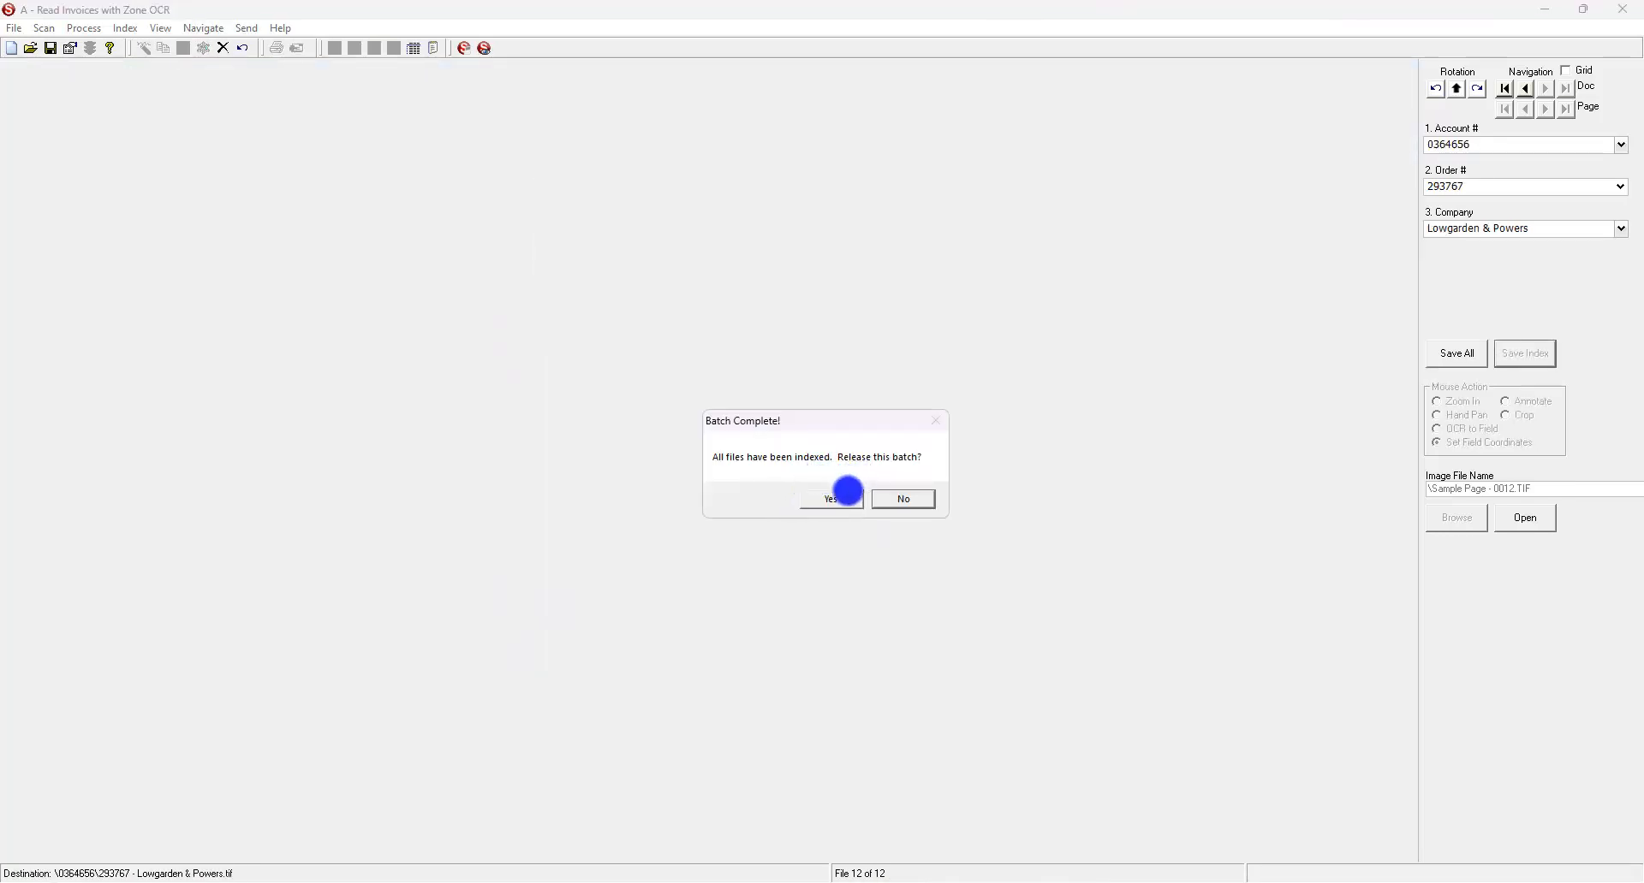
{"action": "left_click", "coordinate": [845, 497]}
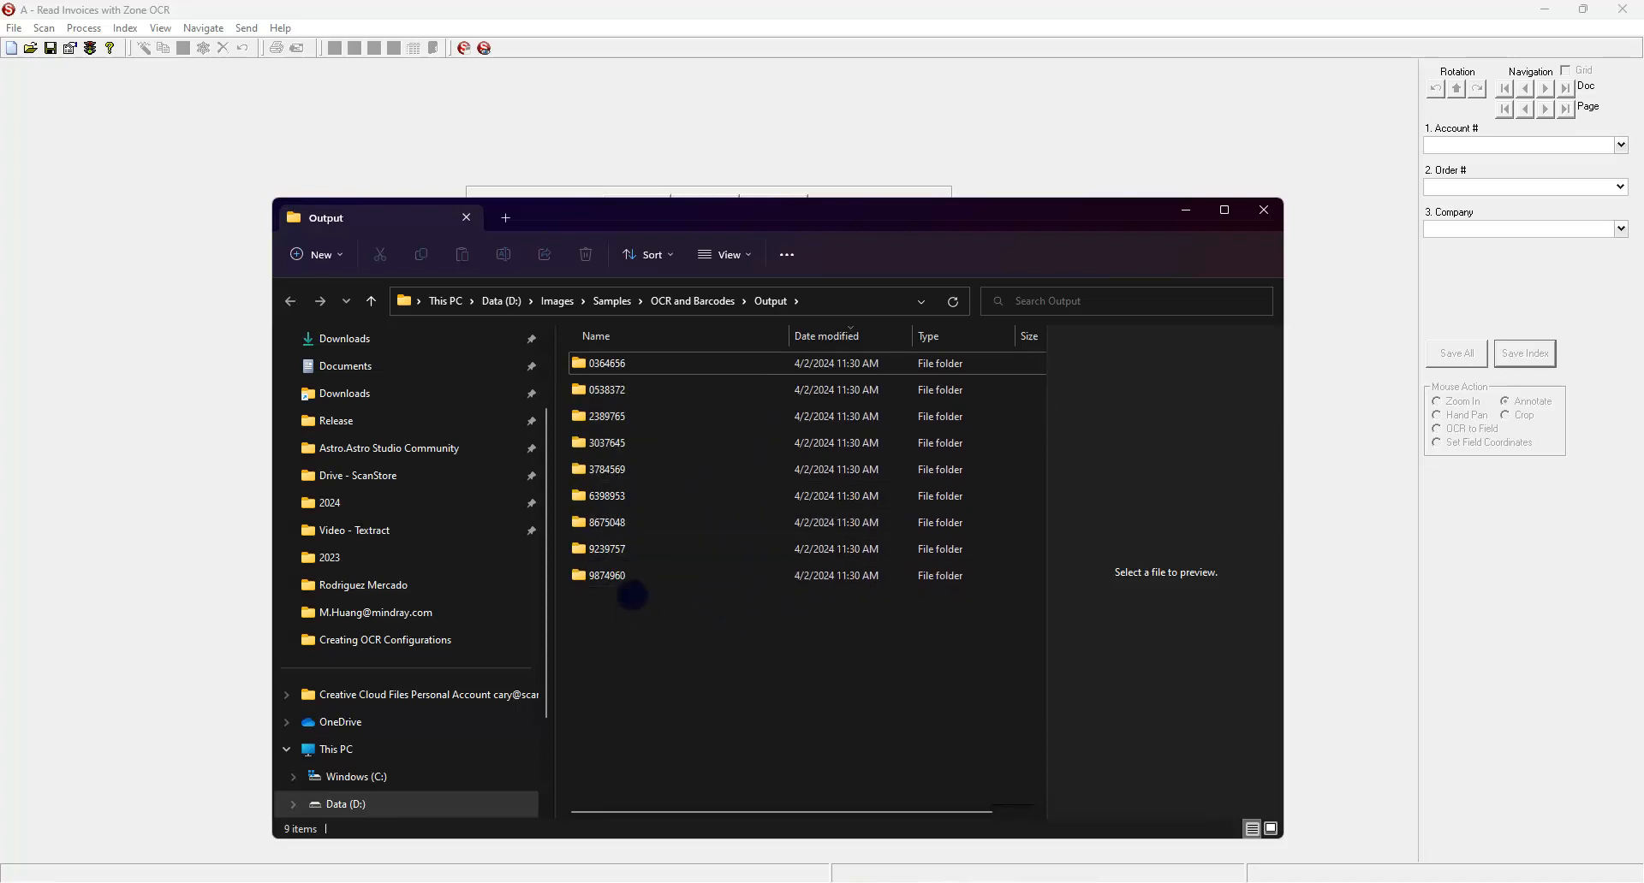
- Open the first account folder in the job's Output folder in File Explorer to inspect the exported invoice file
{"action": "double_click", "coordinate": [605, 368]}
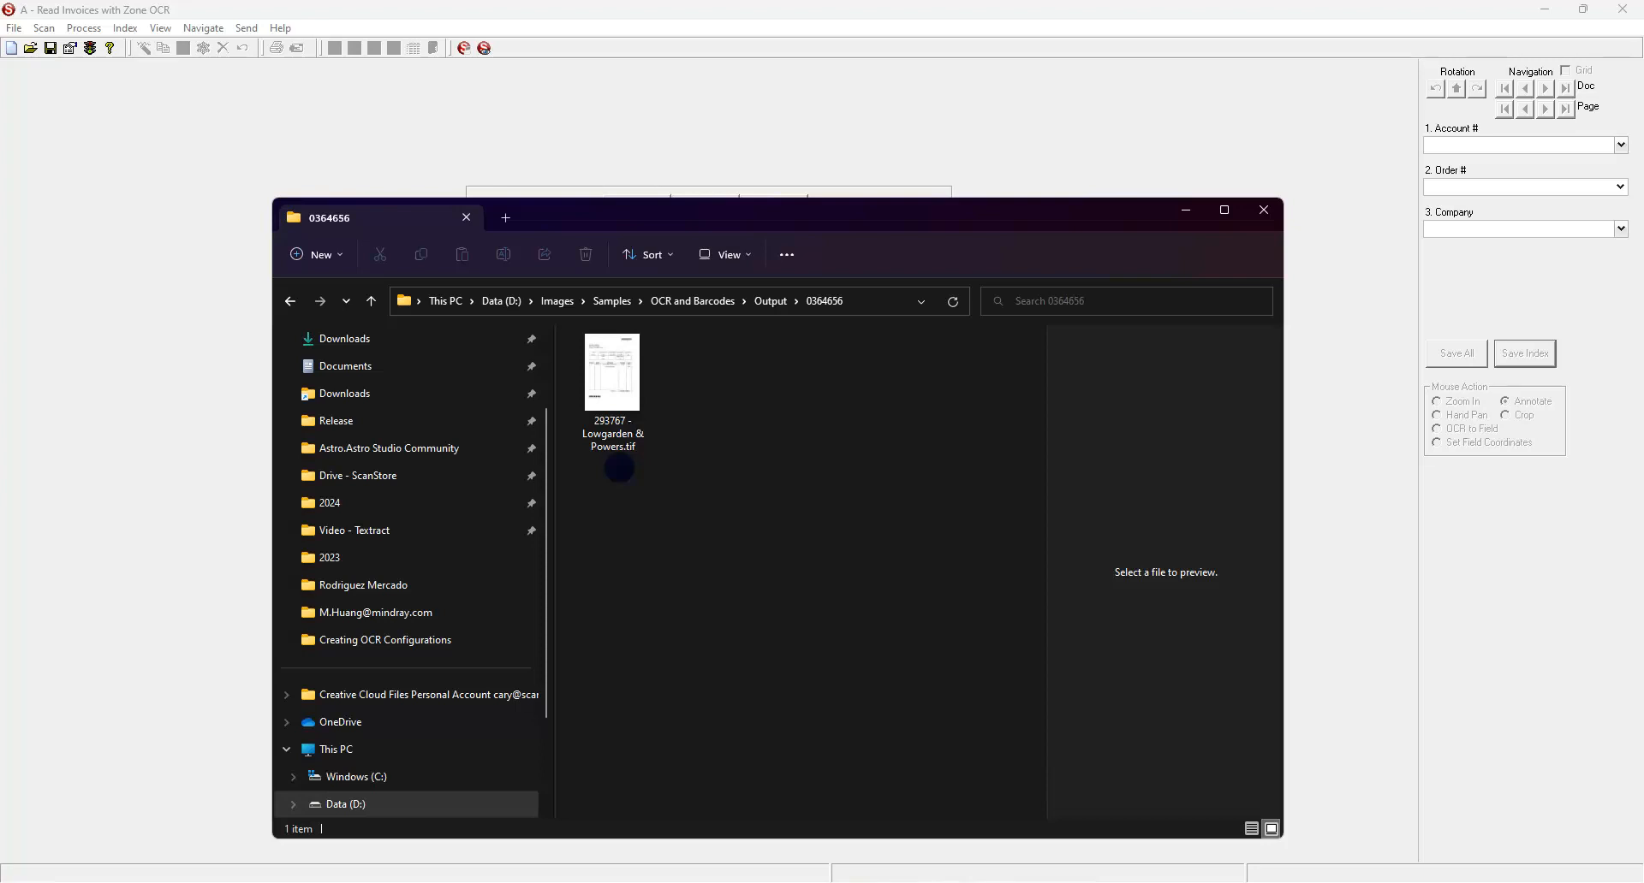
{"action": "scroll", "coordinate": [411, 573], "scroll_direction": "down", "scroll_amount": 4}
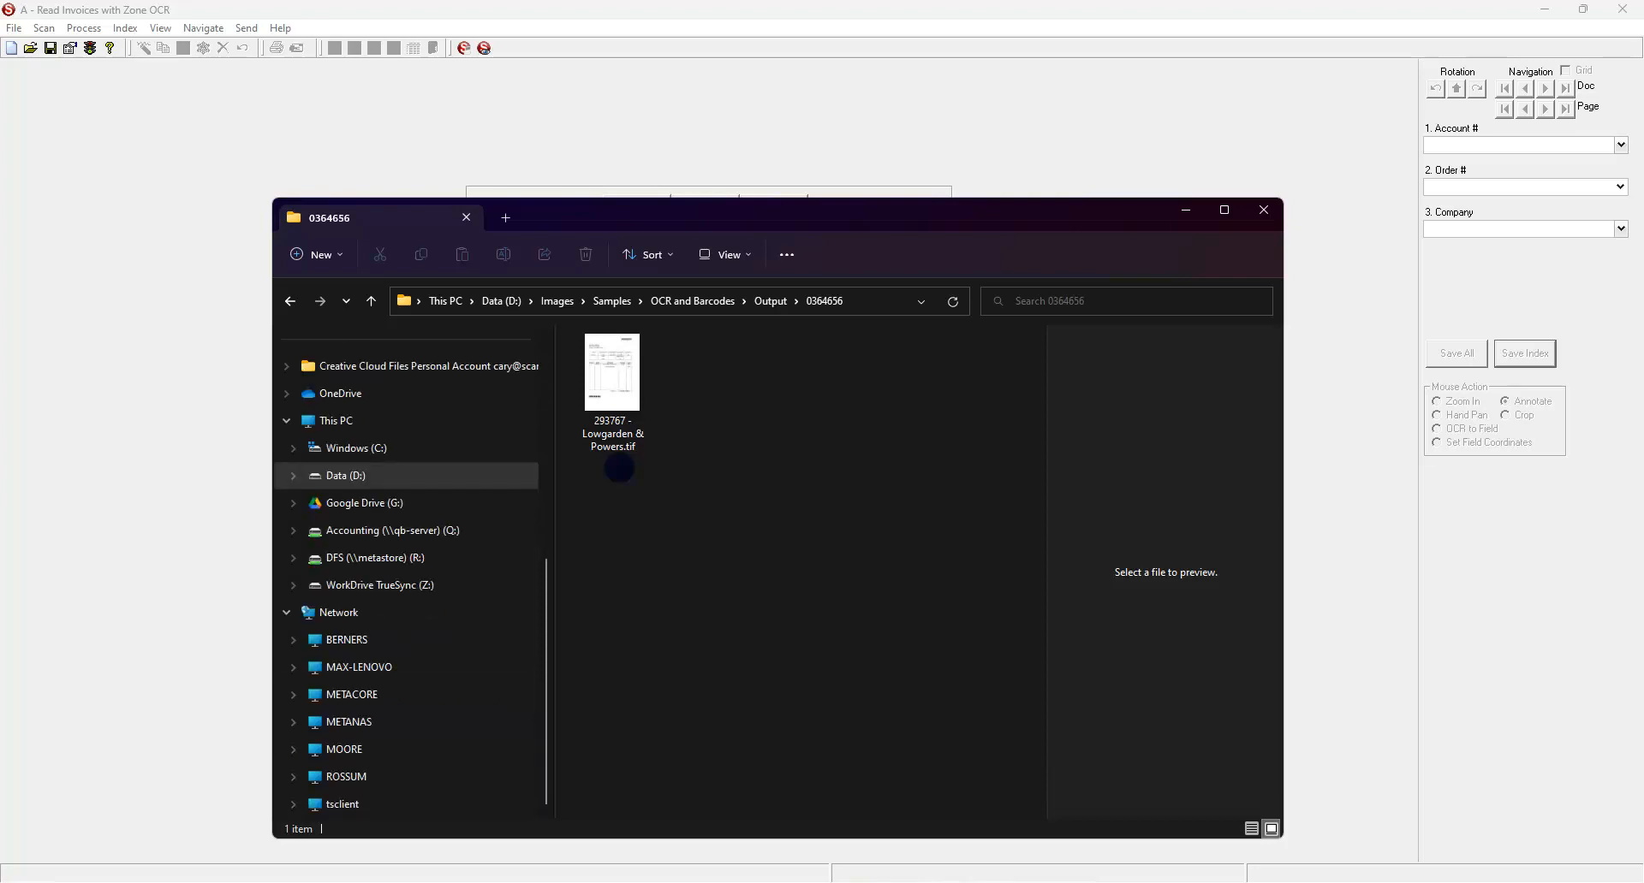